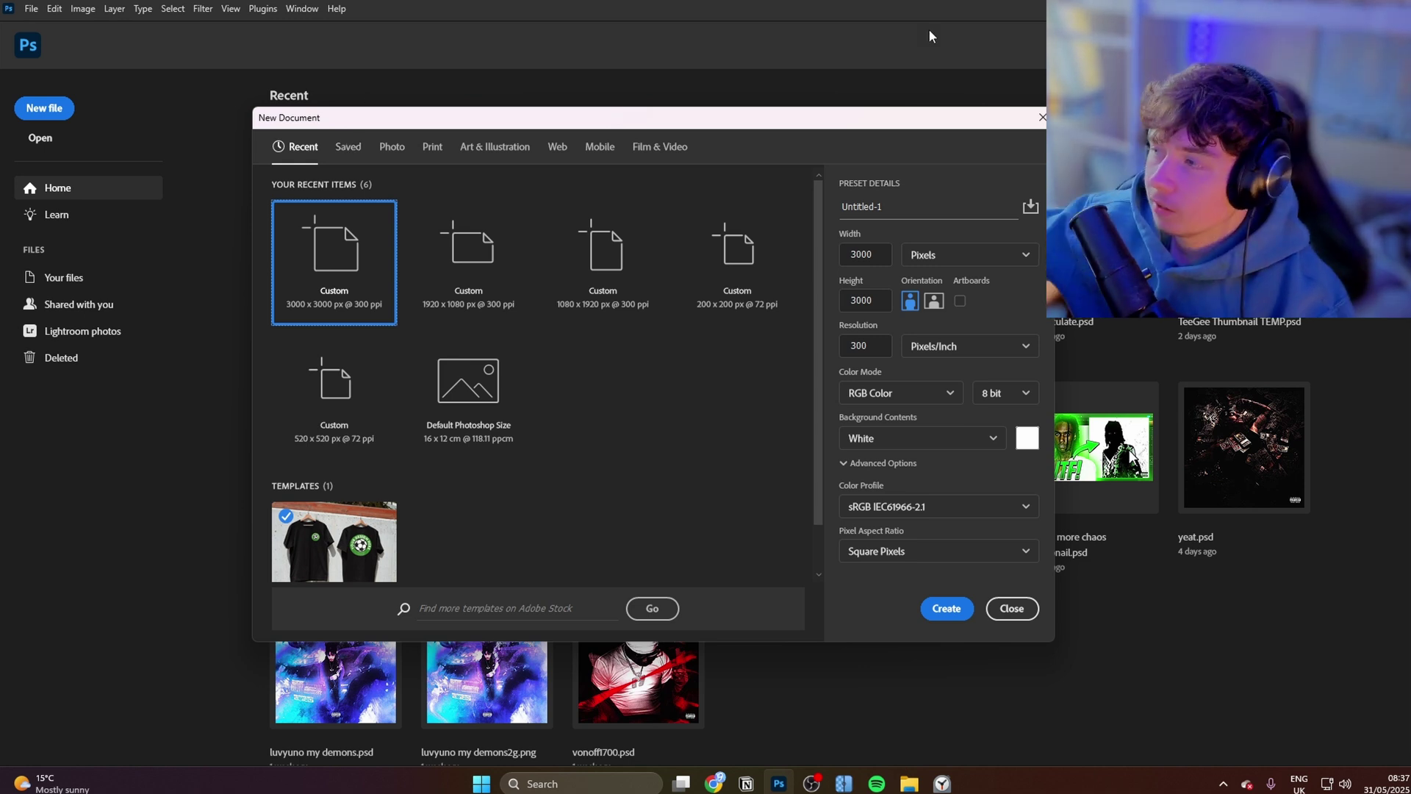
Review the new document's 3000 × 3000 px width, height and resolution values
{"action": "left_click", "coordinate": [871, 252]}
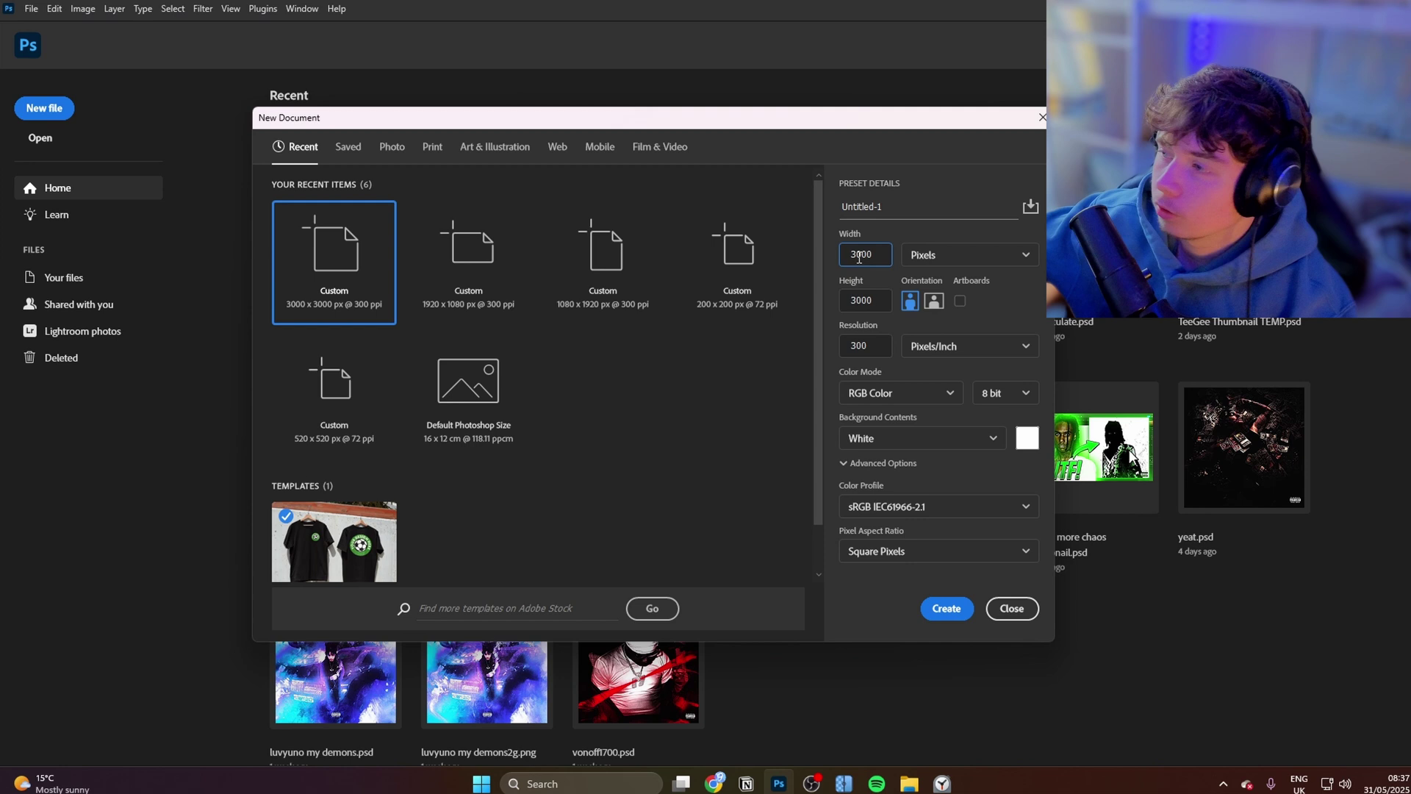
{"action": "double_click", "coordinate": [863, 308]}
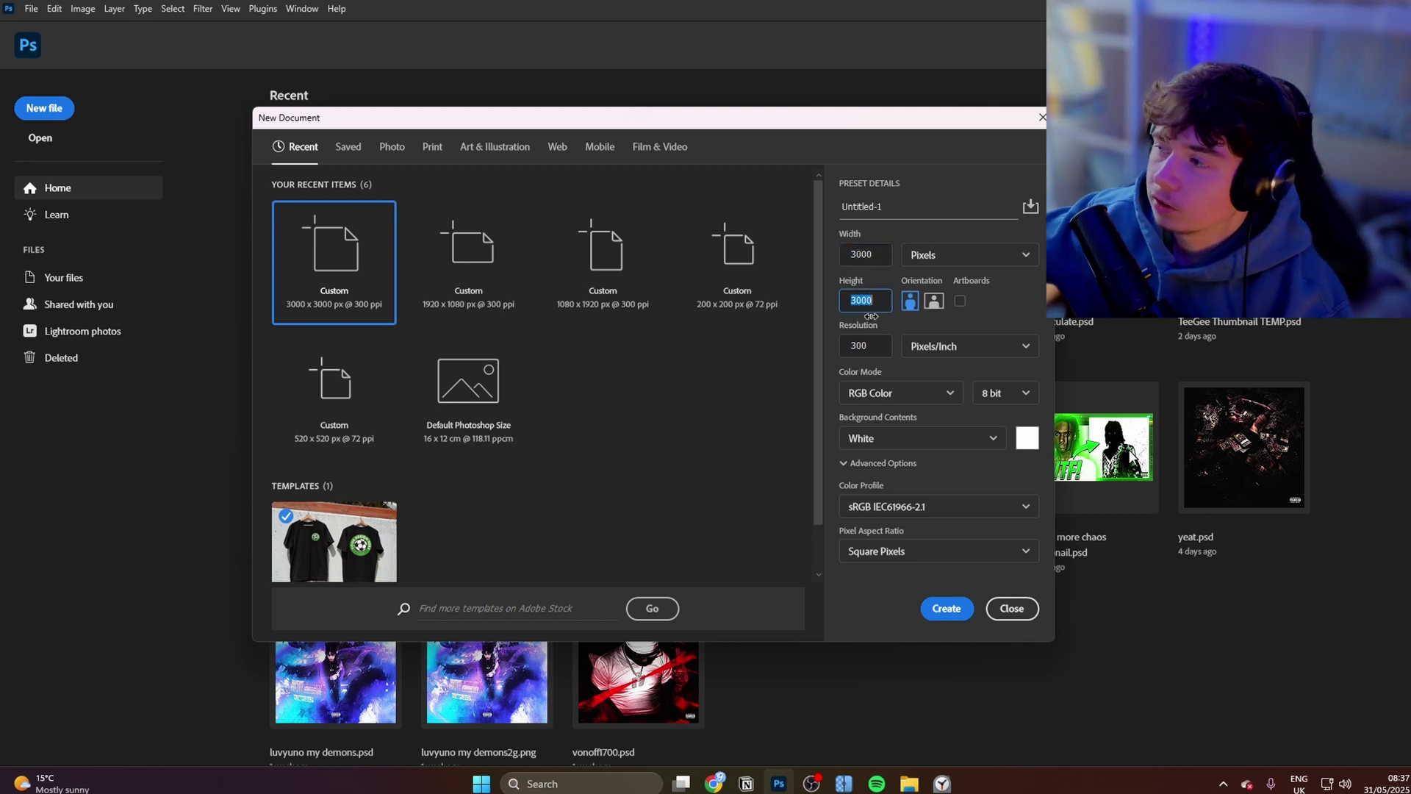
{"action": "key", "text": "Tab"}
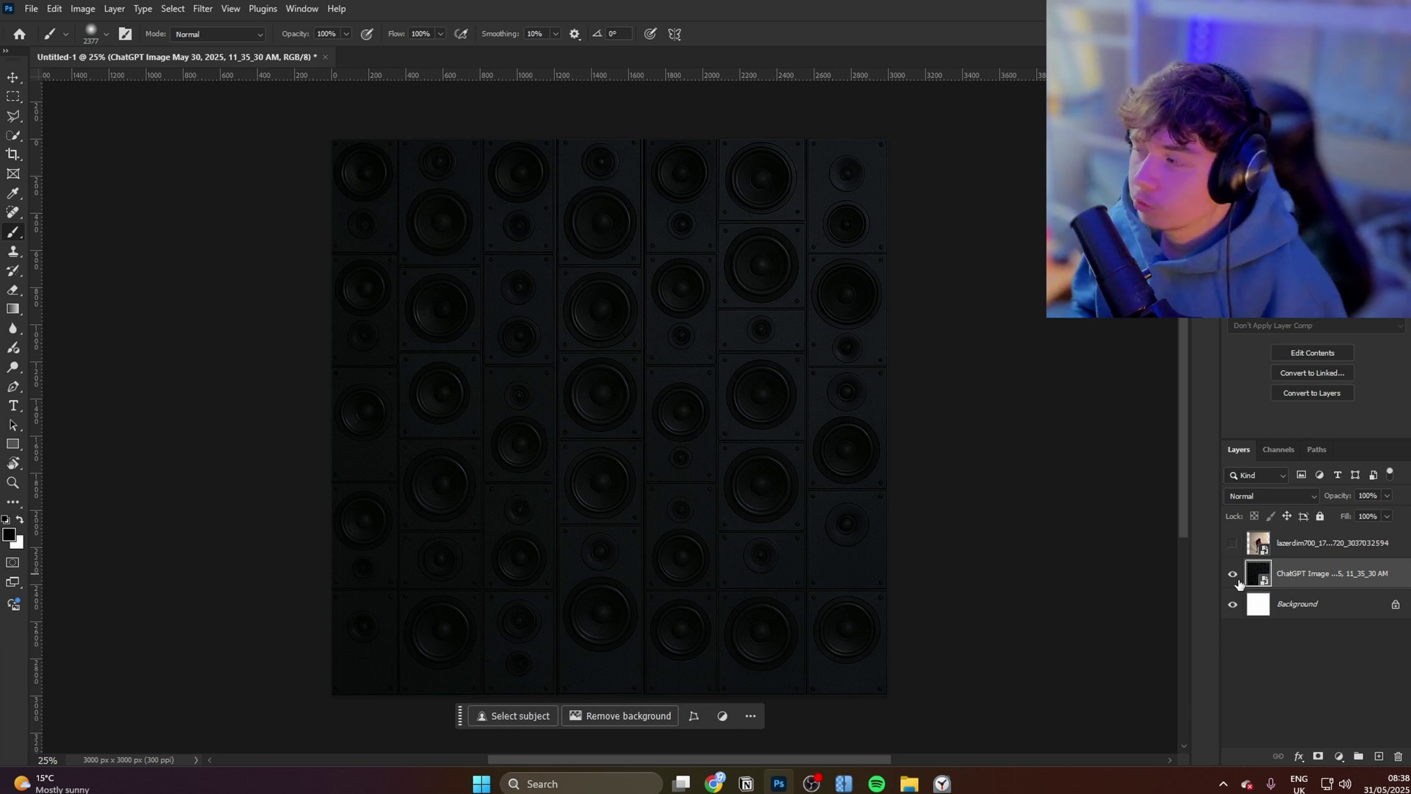
Show the lazerdim photo layer over the speaker wall, select it and toggle its visibility to compare
{"action": "left_click", "coordinate": [1232, 545]}
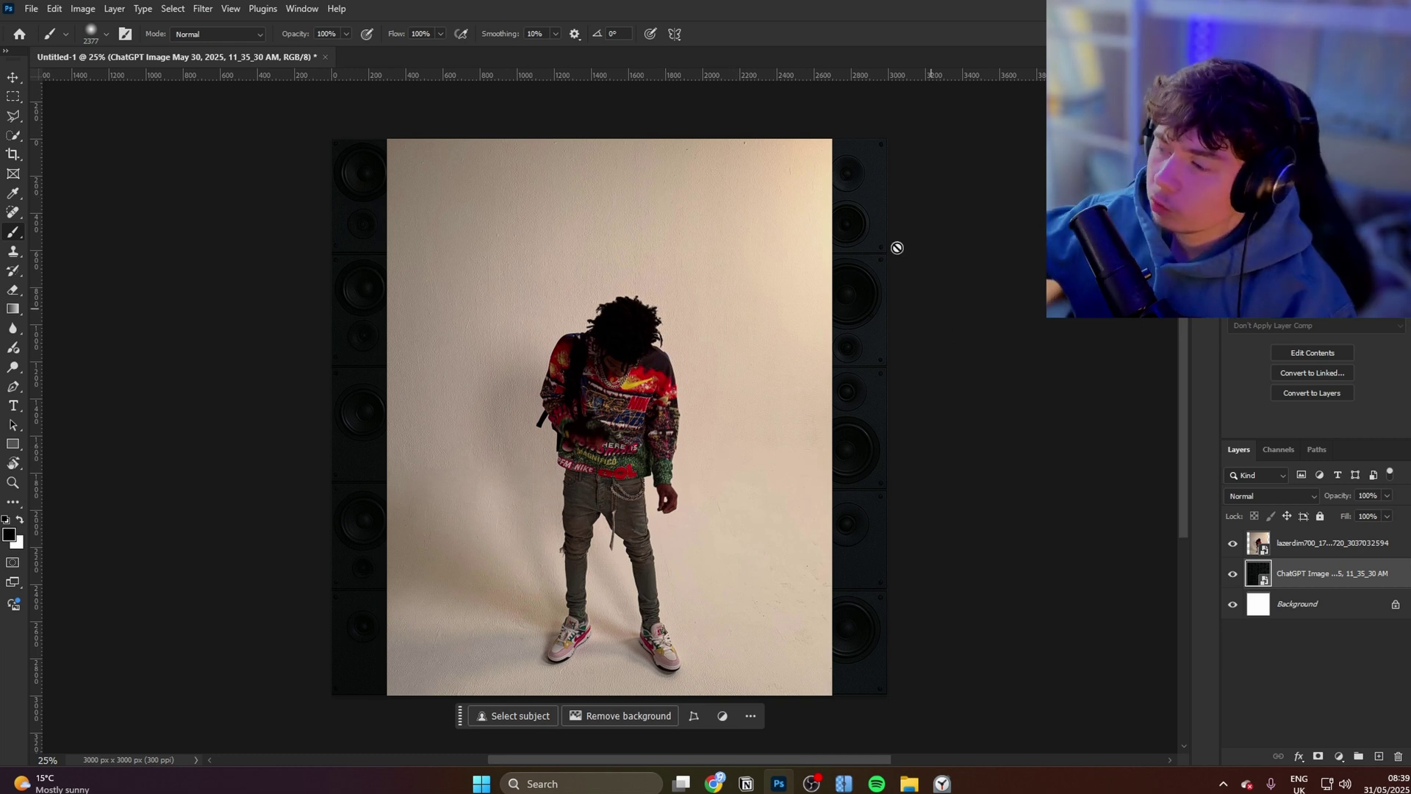
{"action": "left_click", "coordinate": [1296, 549]}
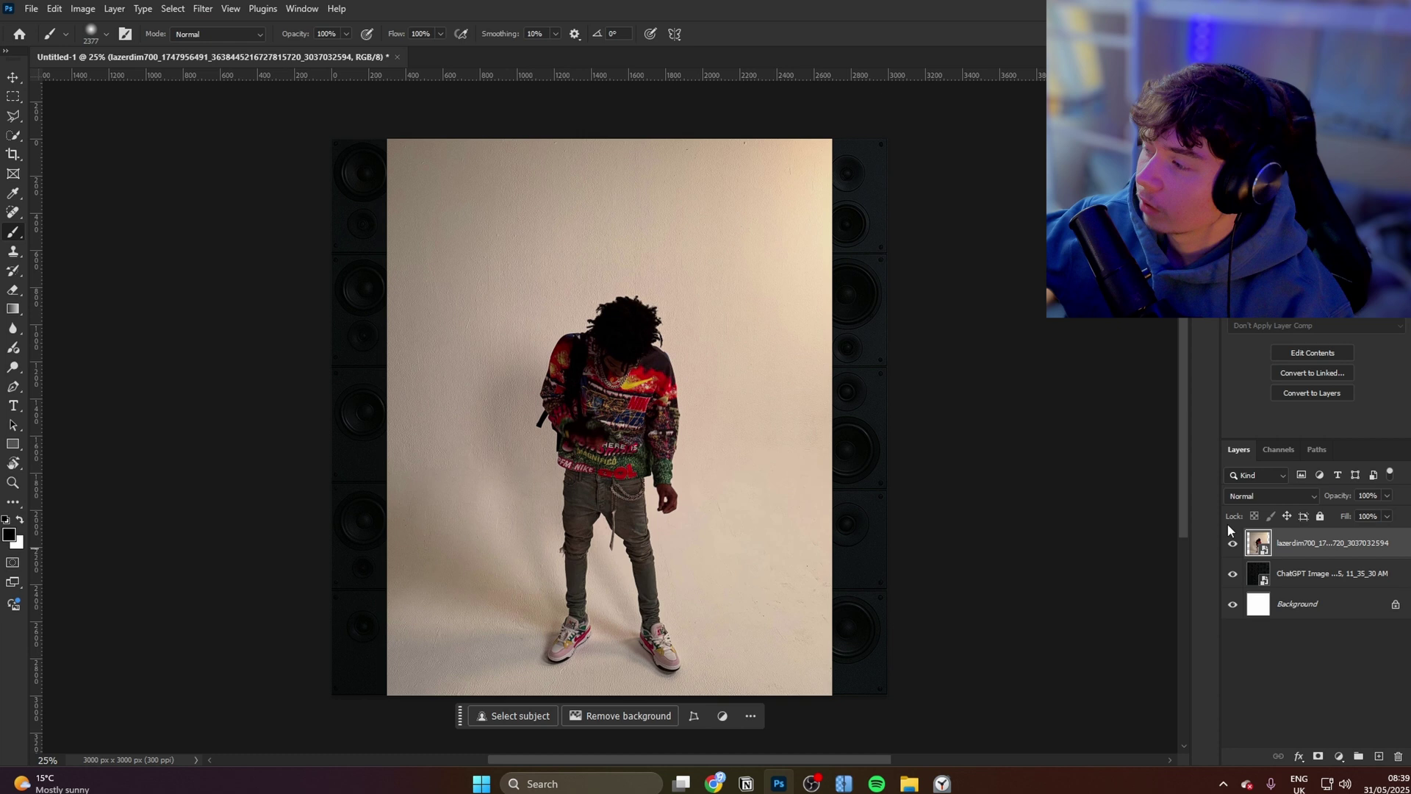
{"action": "left_click", "coordinate": [1233, 543]}
{"action": "left_click", "coordinate": [1233, 543]}
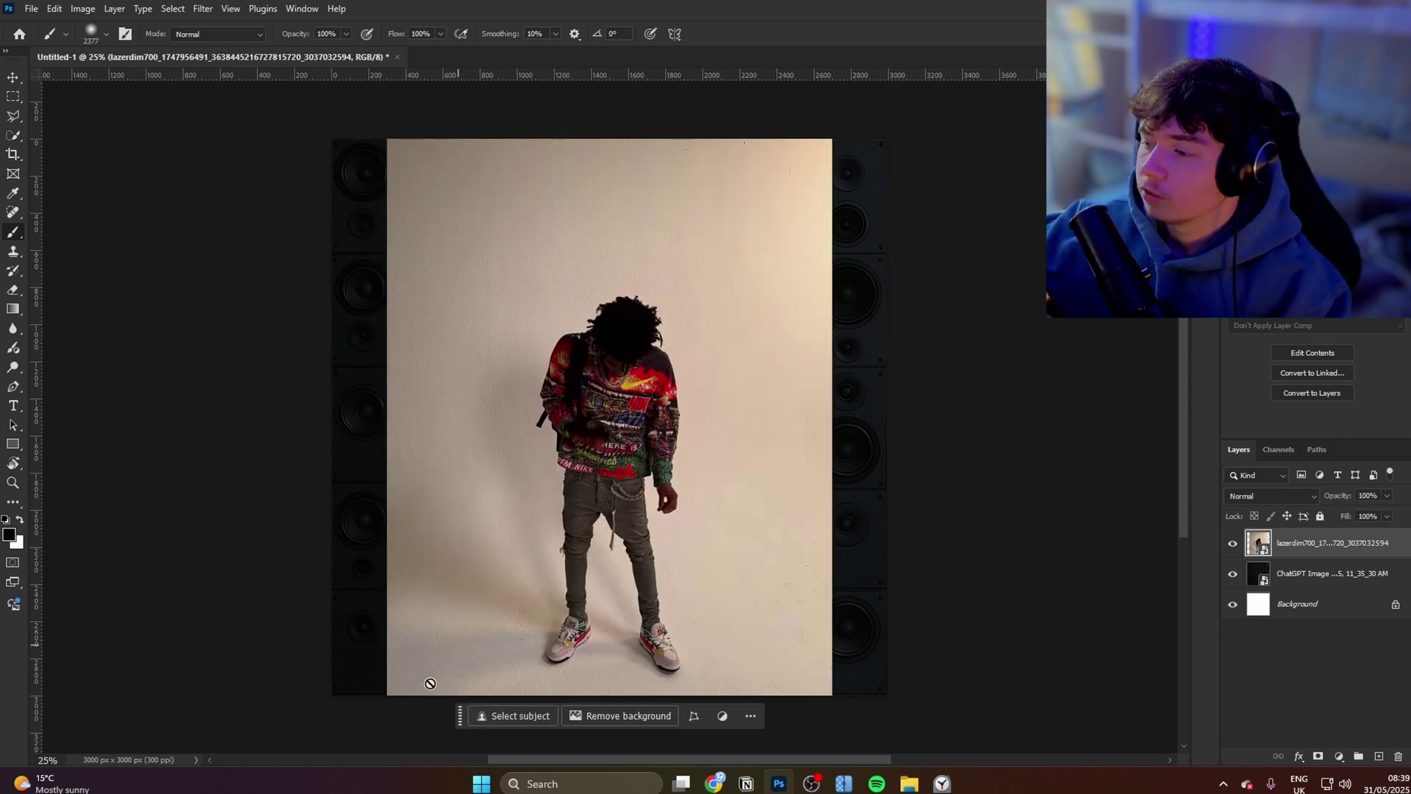
{"action": "mouse_move", "coordinate": [466, 718]}
{"action": "left_mouse_down"}
{"action": "mouse_move", "coordinate": [526, 673]}
{"action": "mouse_move", "coordinate": [450, 710]}
{"action": "mouse_move", "coordinate": [470, 721]}
{"action": "left_mouse_up"}
{"action": "left_click", "coordinate": [316, 9]}
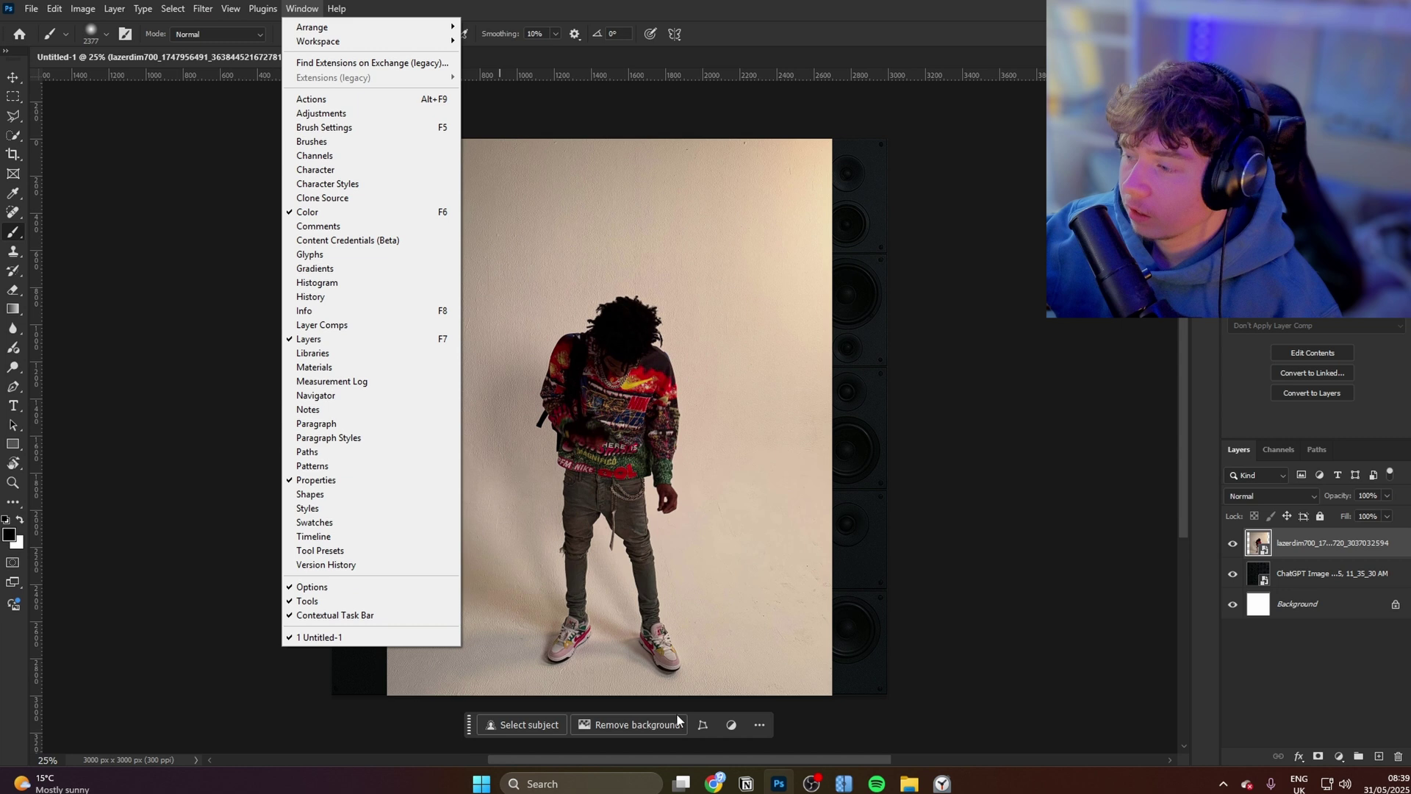
{"action": "left_click", "coordinate": [469, 726]}
{"action": "left_click_drag", "start_coordinate": [470, 726], "coordinate": [473, 711]}
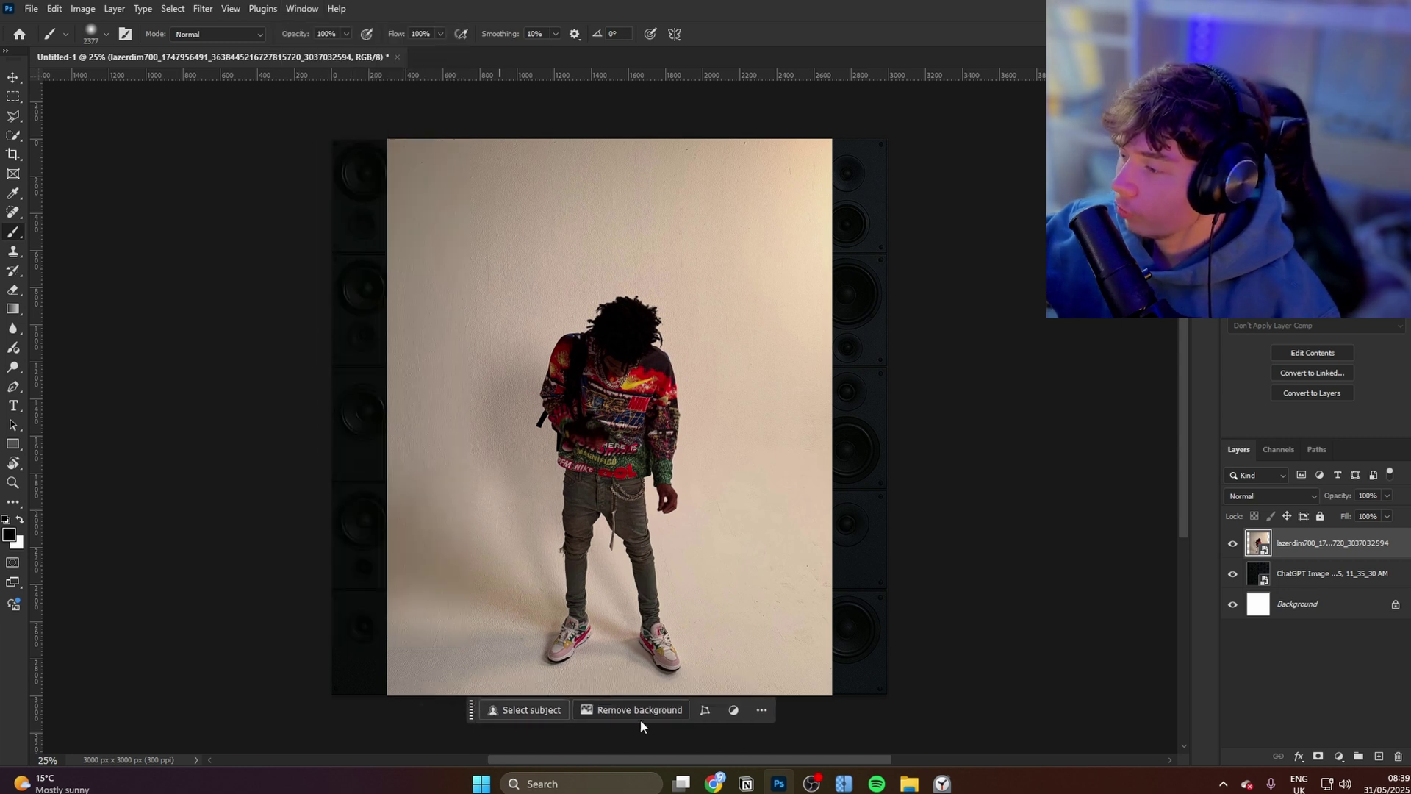
Remove the photo's background automatically and zoom in to check the hair and hand edges
{"action": "left_click", "coordinate": [622, 710]}
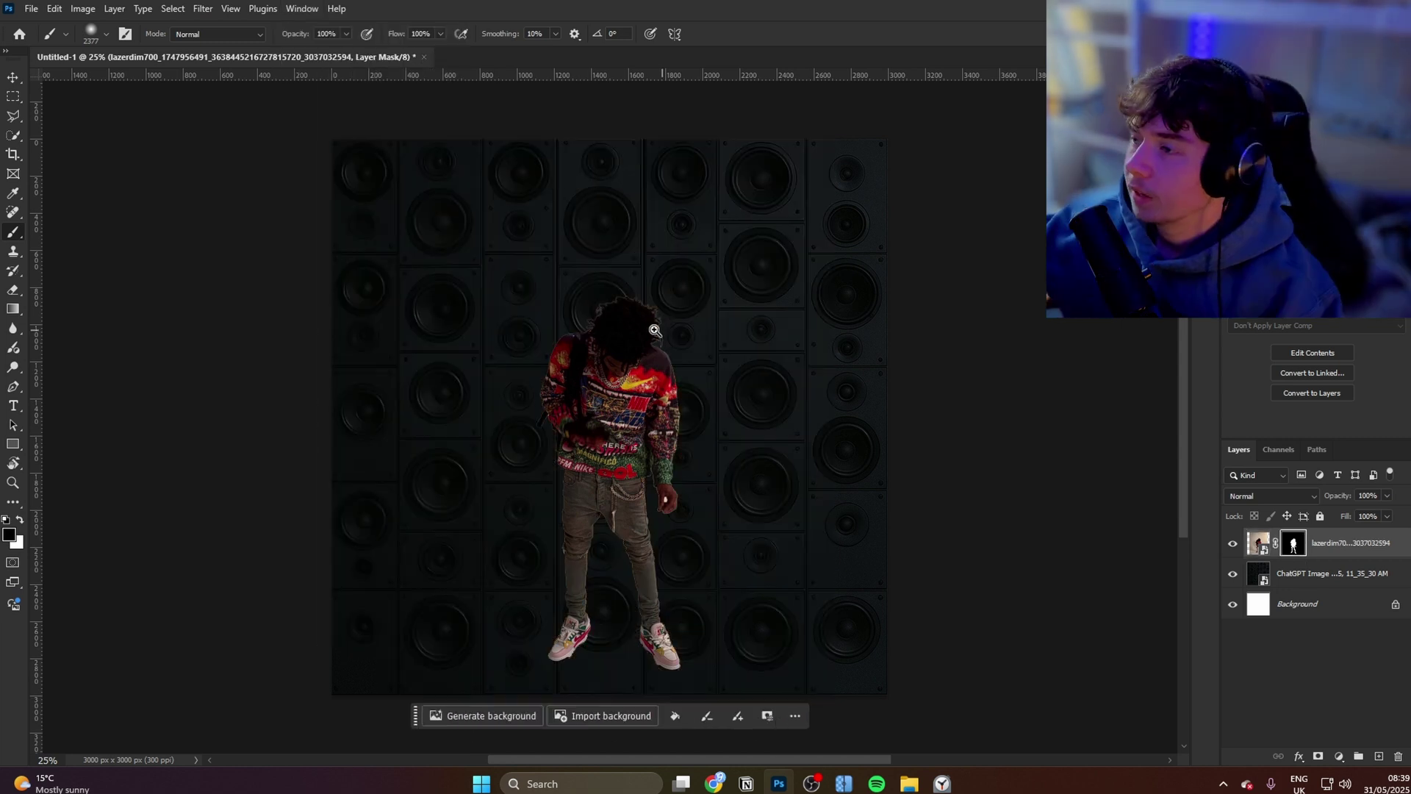
{"action": "left_click_drag", "start_coordinate": [654, 330], "coordinate": [766, 319]}
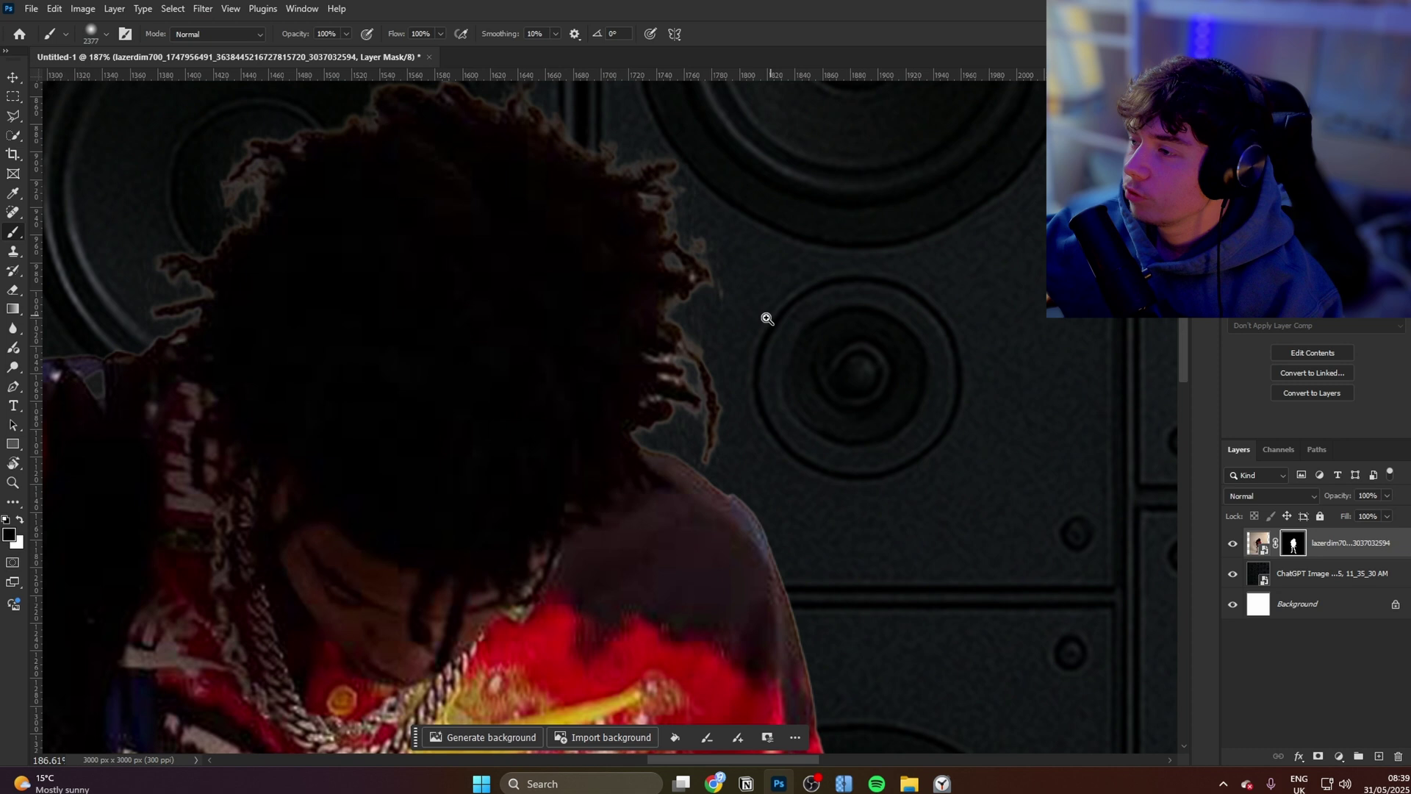
{"action": "left_click_drag", "start_coordinate": [747, 375], "coordinate": [807, 283]}
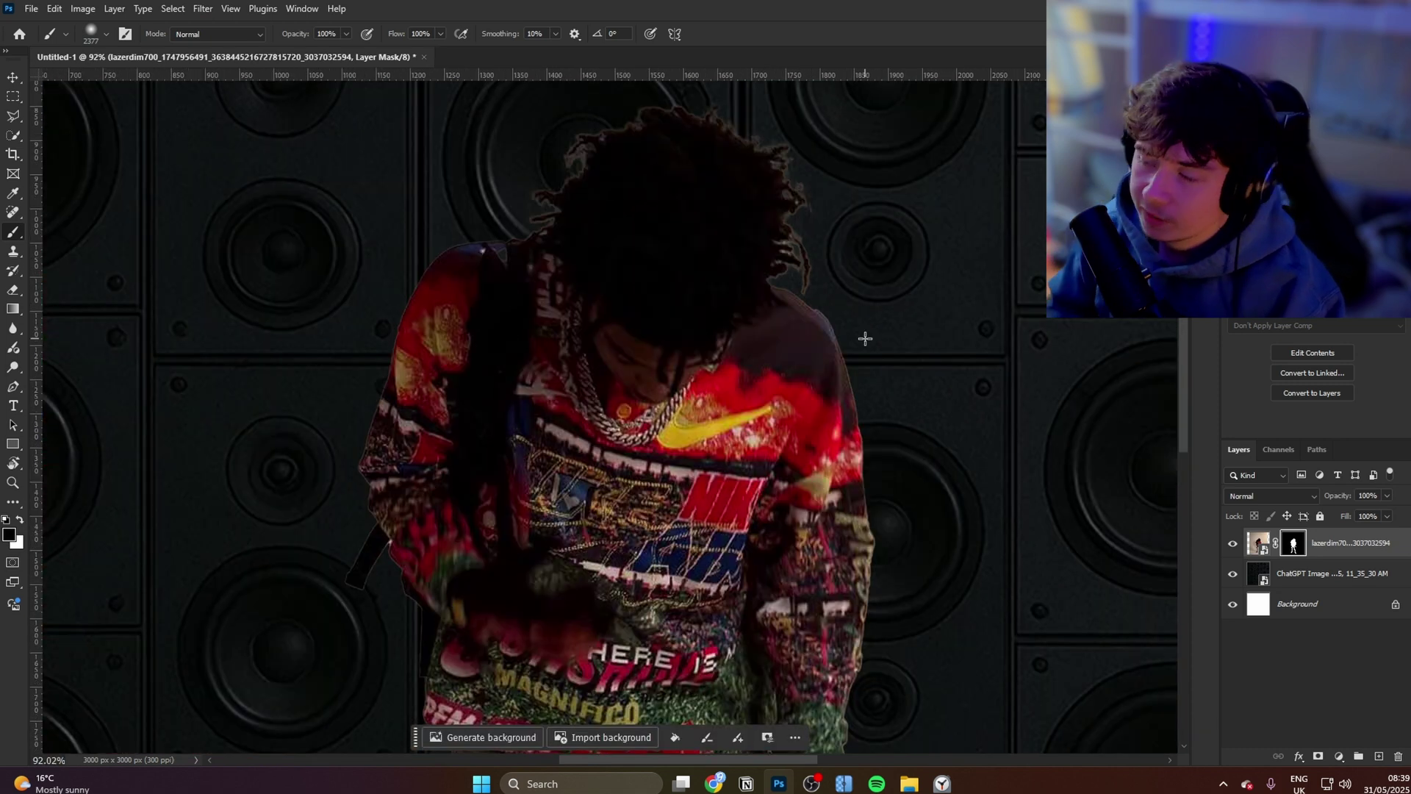
{"action": "left_click_drag", "start_coordinate": [864, 340], "coordinate": [853, 136]}
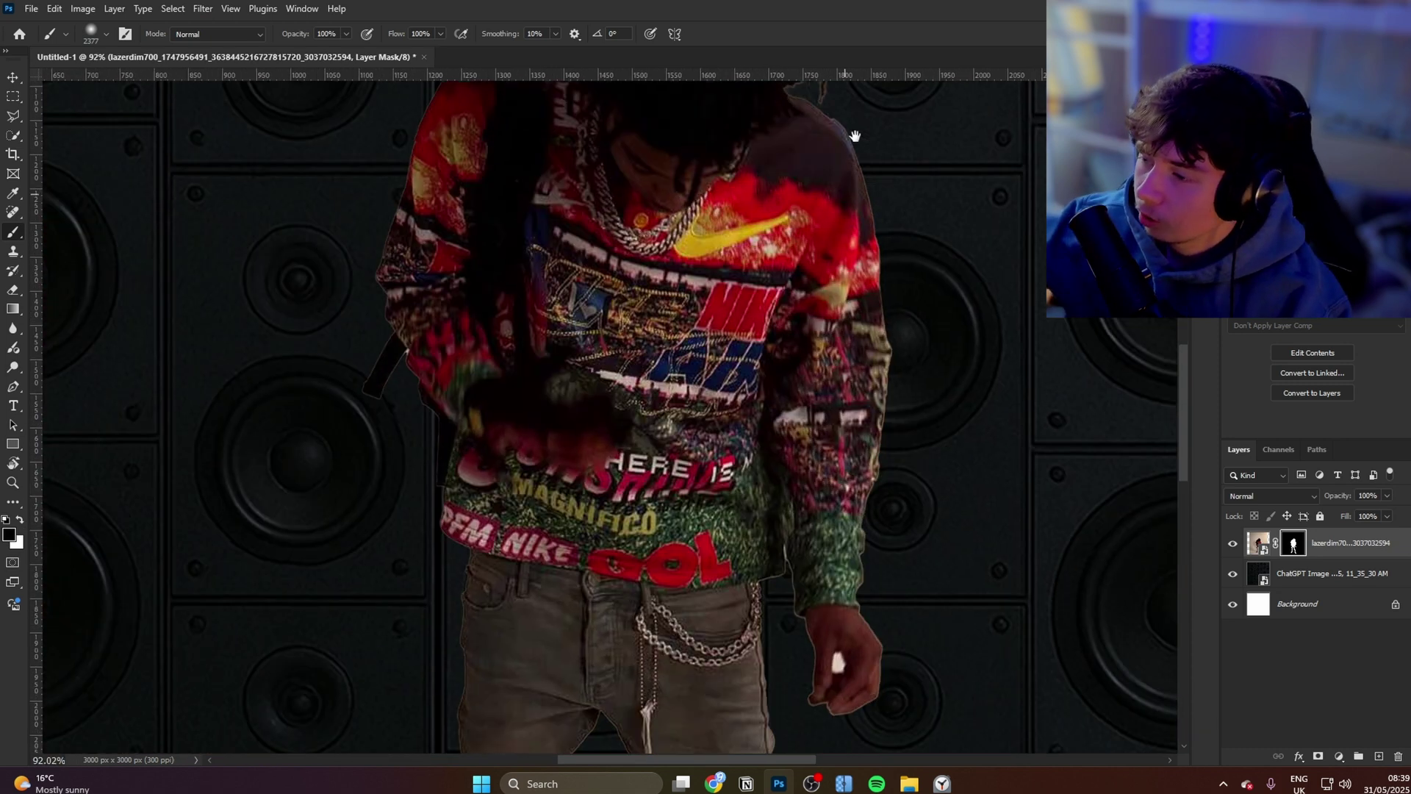
{"action": "left_click_drag", "start_coordinate": [816, 646], "coordinate": [912, 647]}
Shrink the brush to 11 px and paint black on the mask over the hand's white spot
{"action": "left_click_drag", "start_coordinate": [911, 646], "coordinate": [611, 288]}
{"action": "left_click_drag", "start_coordinate": [654, 338], "coordinate": [2, 331]}
{"action": "left_click_drag", "start_coordinate": [560, 350], "coordinate": [10, 320]}
{"action": "left_click_drag", "start_coordinate": [543, 336], "coordinate": [2, 270]}
{"action": "mouse_move", "coordinate": [586, 309]}
{"action": "left_mouse_down"}
{"action": "mouse_move", "coordinate": [563, 320]}
{"action": "mouse_move", "coordinate": [567, 358]}
{"action": "mouse_move", "coordinate": [587, 354]}
{"action": "mouse_move", "coordinate": [573, 359]}
{"action": "left_mouse_up"}
{"action": "scroll", "coordinate": [548, 312], "scroll_direction": "up", "scroll_amount": 2}
{"action": "scroll", "coordinate": [576, 350], "scroll_direction": "down", "scroll_amount": 11}
{"action": "left_click_drag", "start_coordinate": [470, 317], "coordinate": [490, 362]}
{"action": "scroll", "coordinate": [489, 361], "scroll_direction": "down", "scroll_amount": 2}
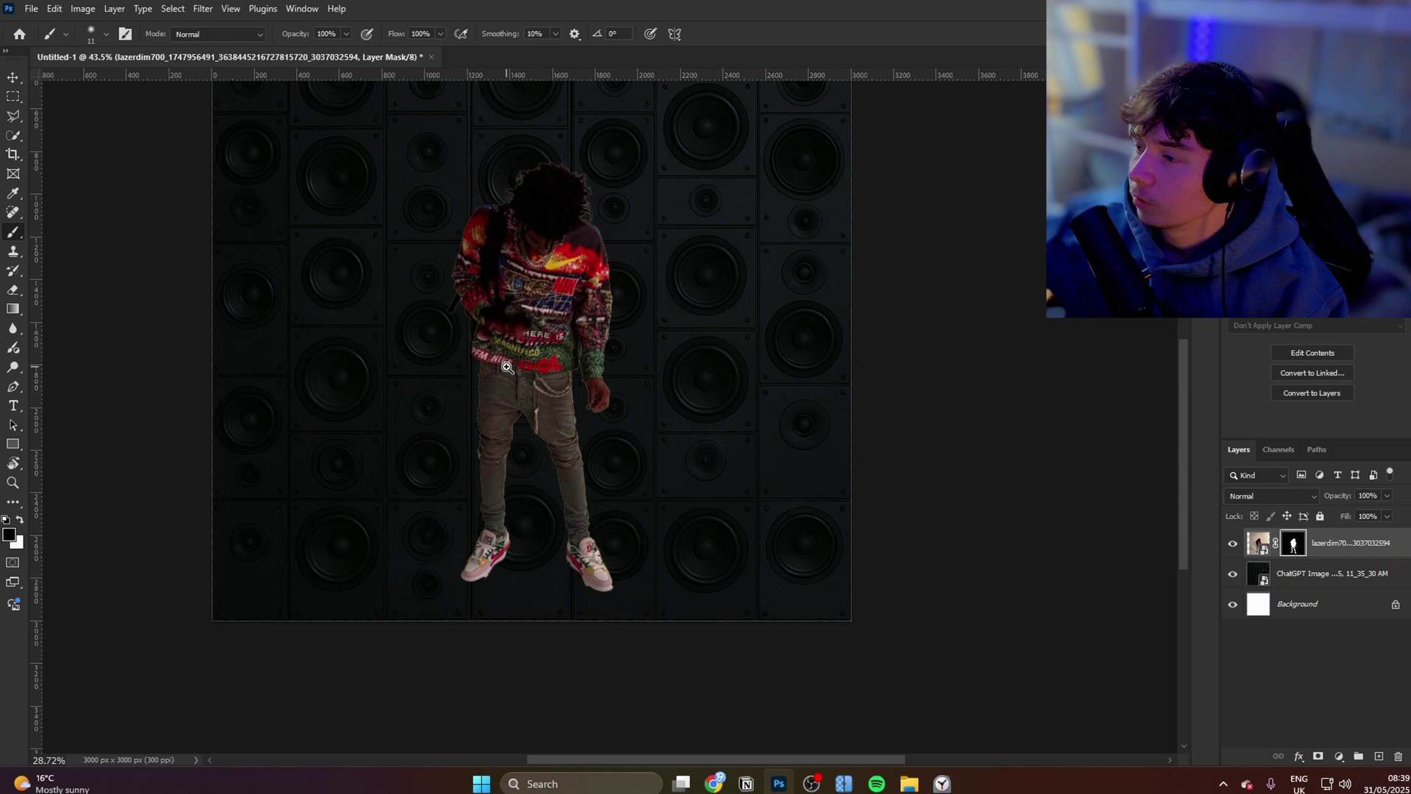
Convert the masked cutout layer into a smart object
{"action": "right_click", "coordinate": [1390, 544]}
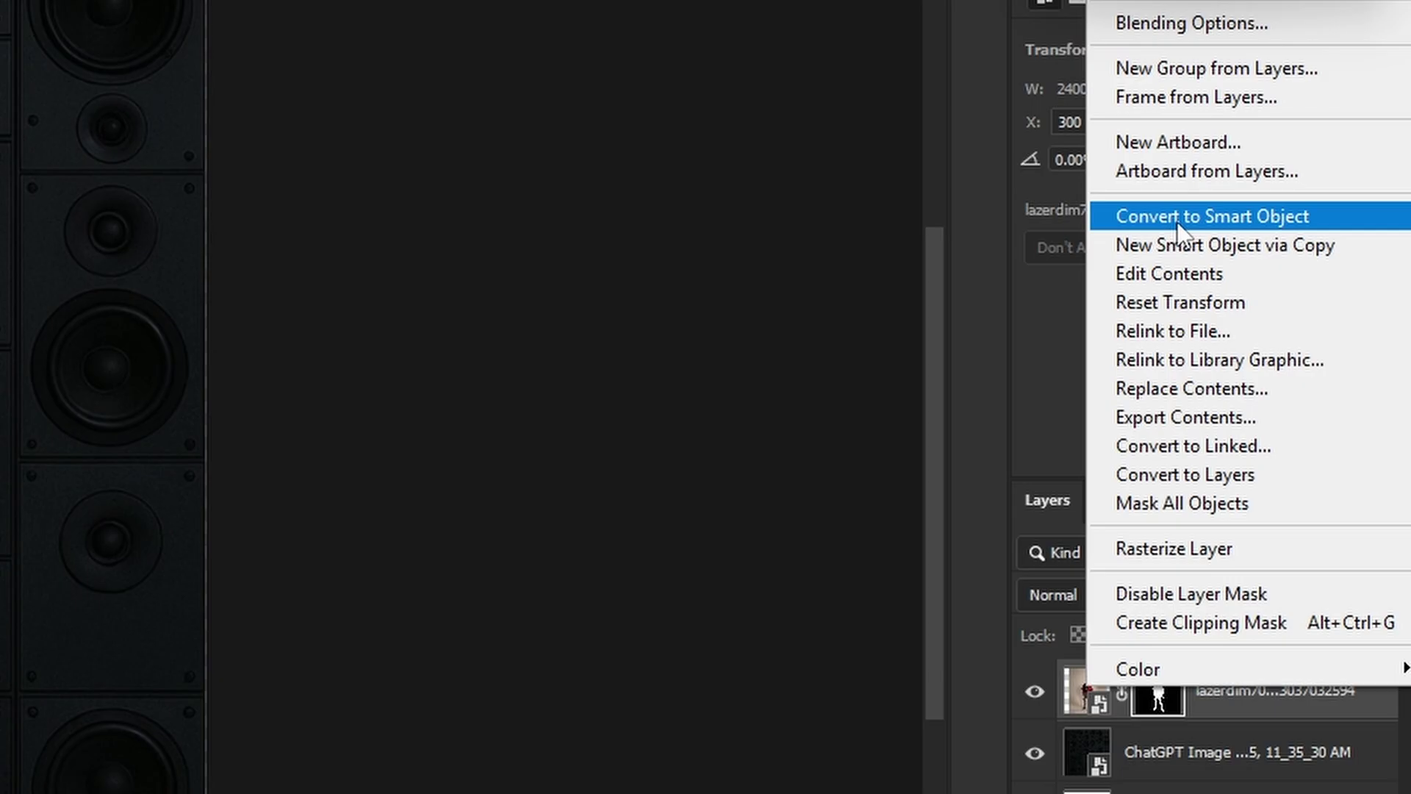
{"action": "left_click", "coordinate": [1305, 309]}
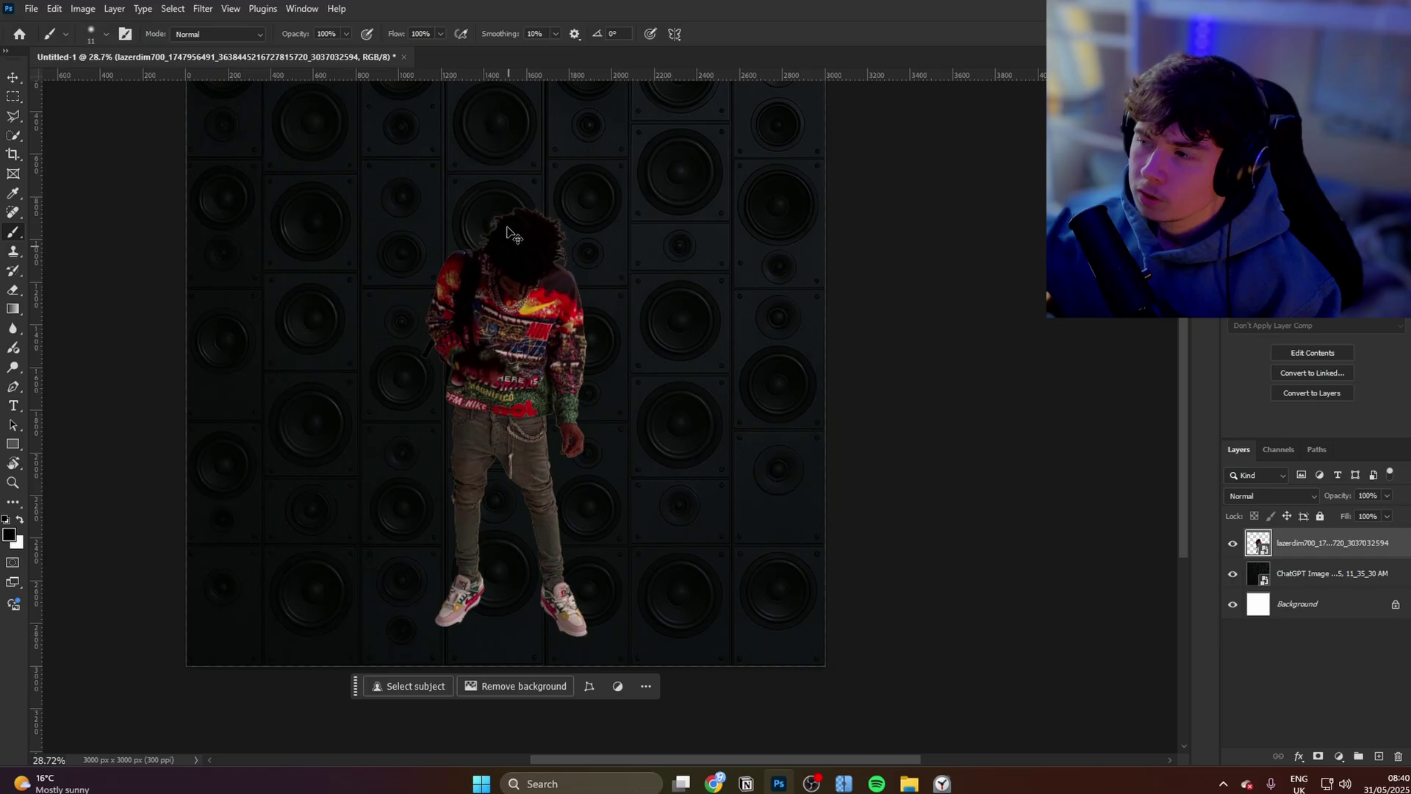
{"action": "scroll", "coordinate": [559, 242], "scroll_direction": "up", "scroll_amount": 5}
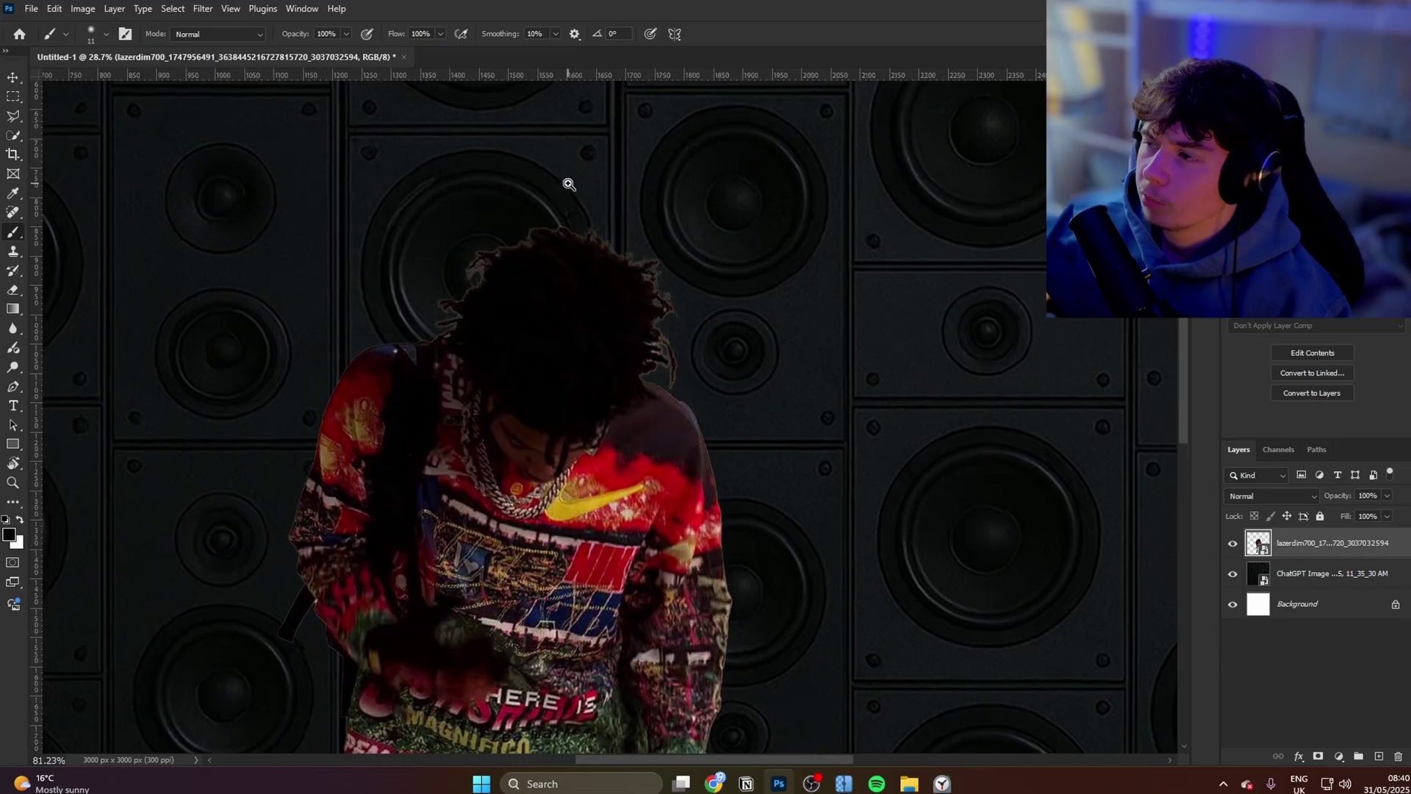
{"action": "scroll", "coordinate": [551, 267], "scroll_direction": "up", "scroll_amount": 3}
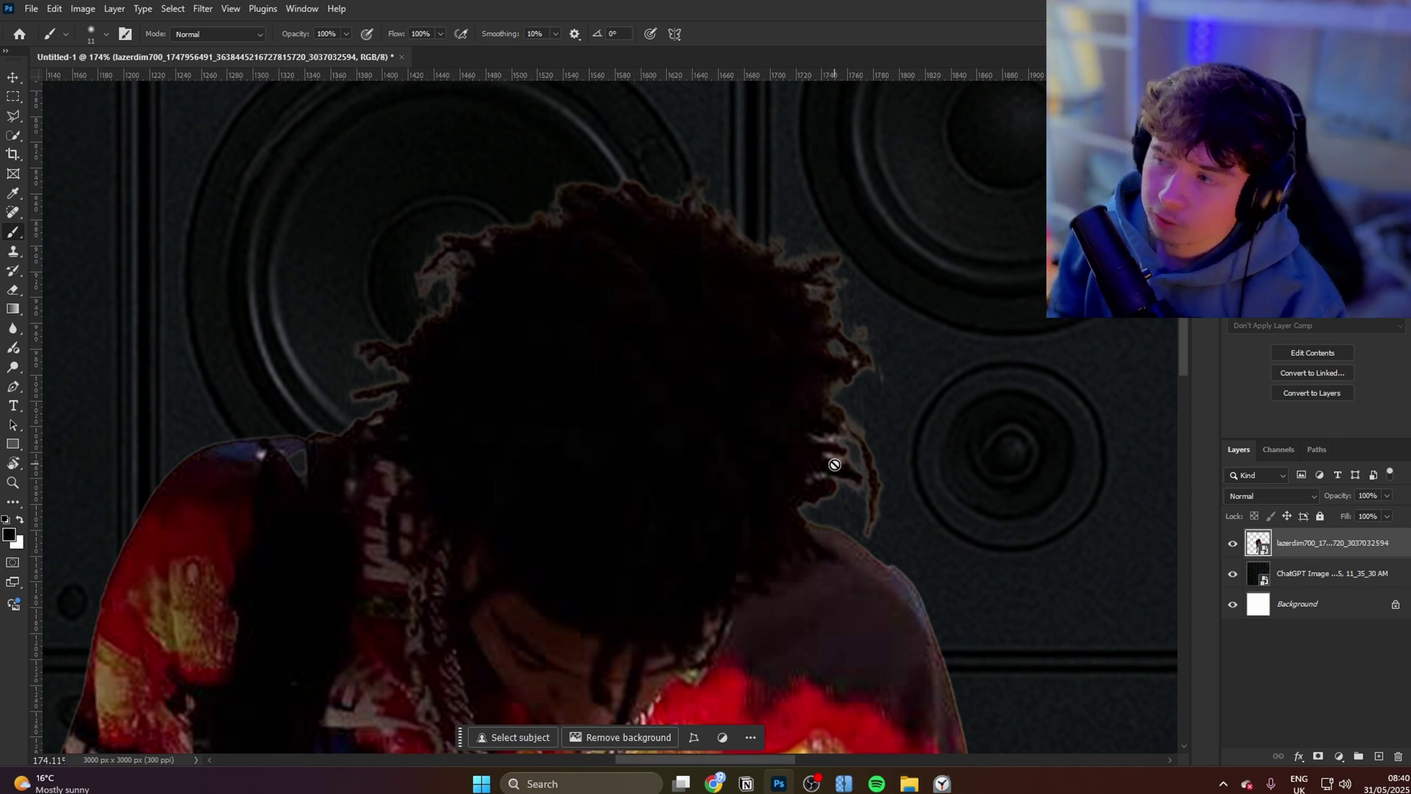
{"action": "right_click", "coordinate": [1258, 544]}
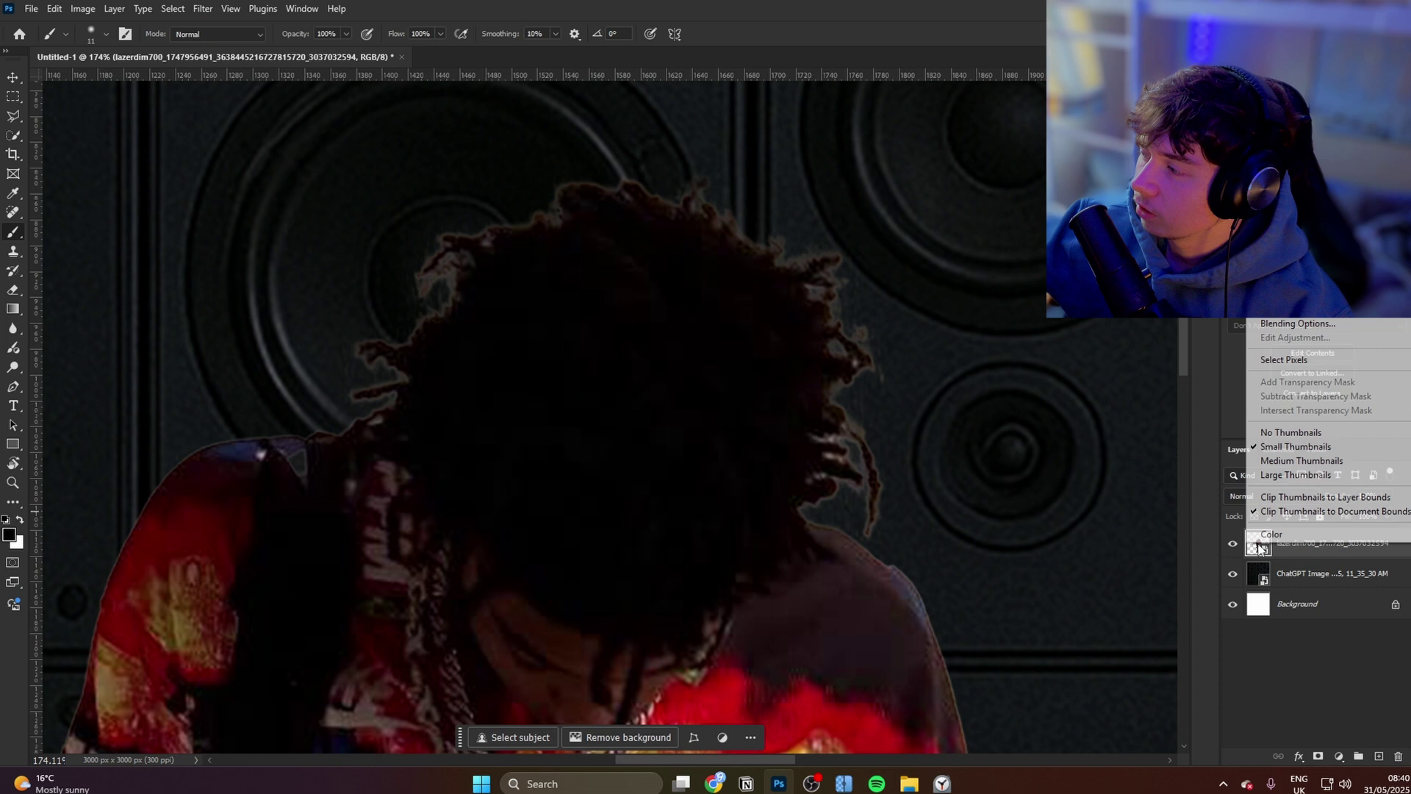
{"action": "left_click", "coordinate": [1258, 544]}
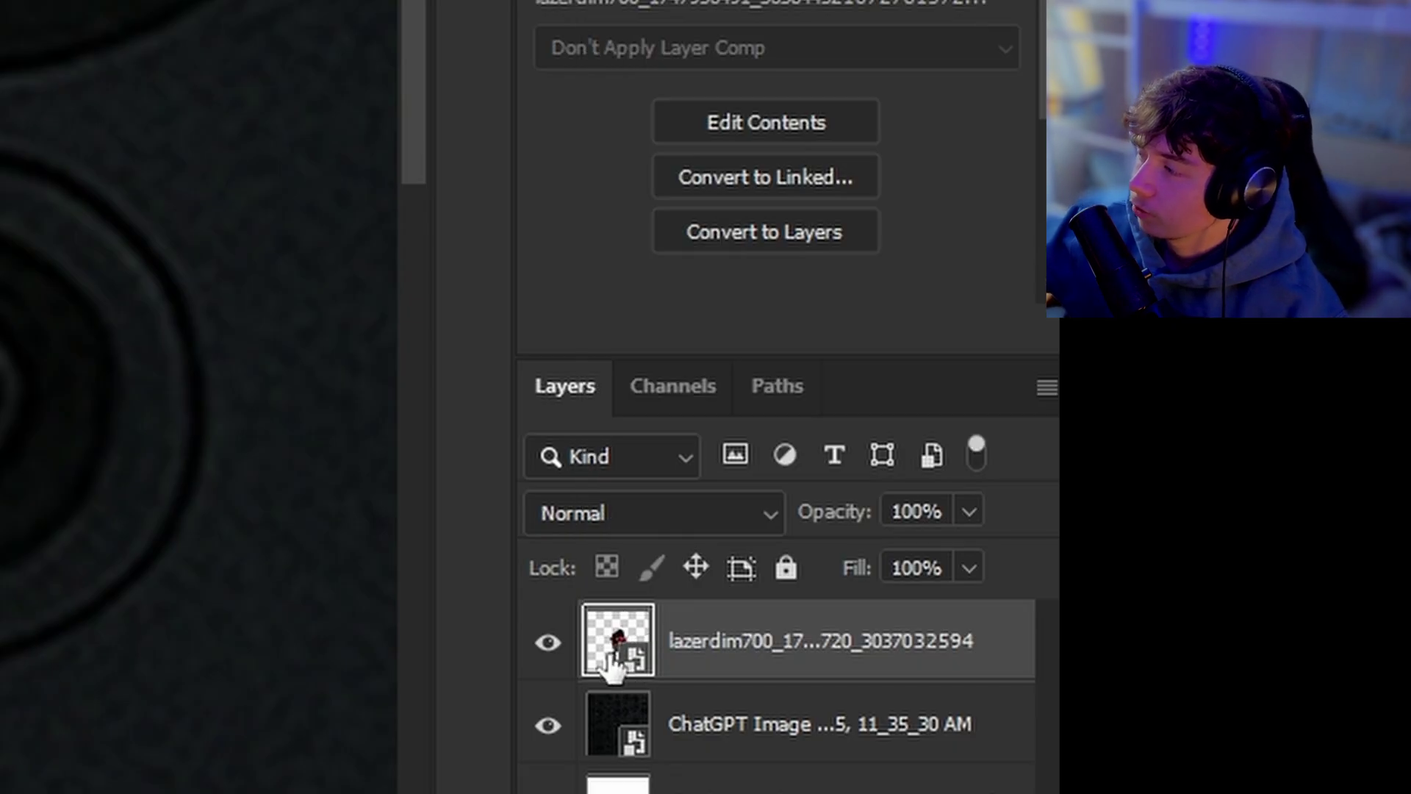
Select the cutout's pixels and contract the selection by 3 px
{"action": "right_click", "coordinate": [619, 641]}
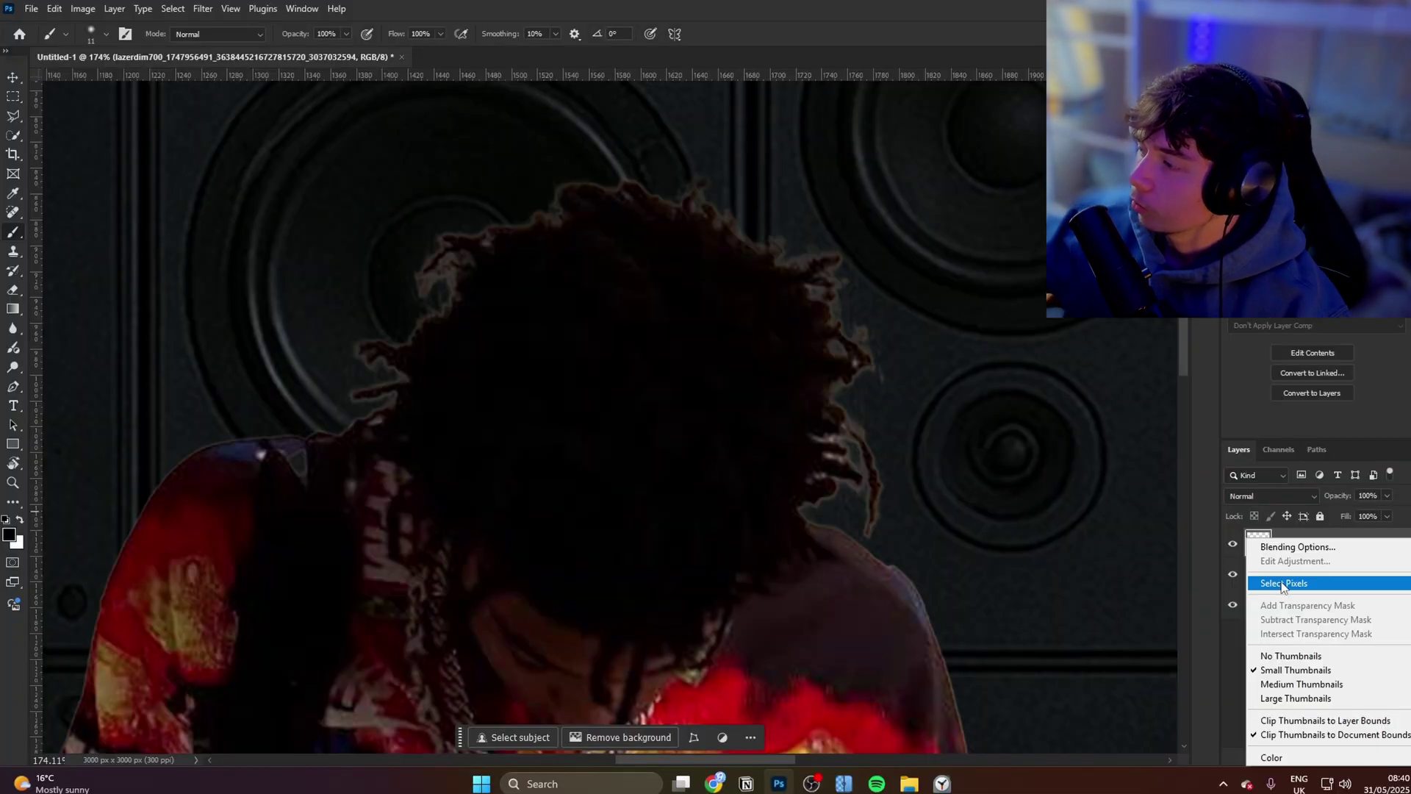
{"action": "left_click", "coordinate": [1283, 583]}
{"action": "scroll", "coordinate": [897, 411], "scroll_direction": "down", "scroll_amount": 3}
{"action": "left_click", "coordinate": [146, 9]}
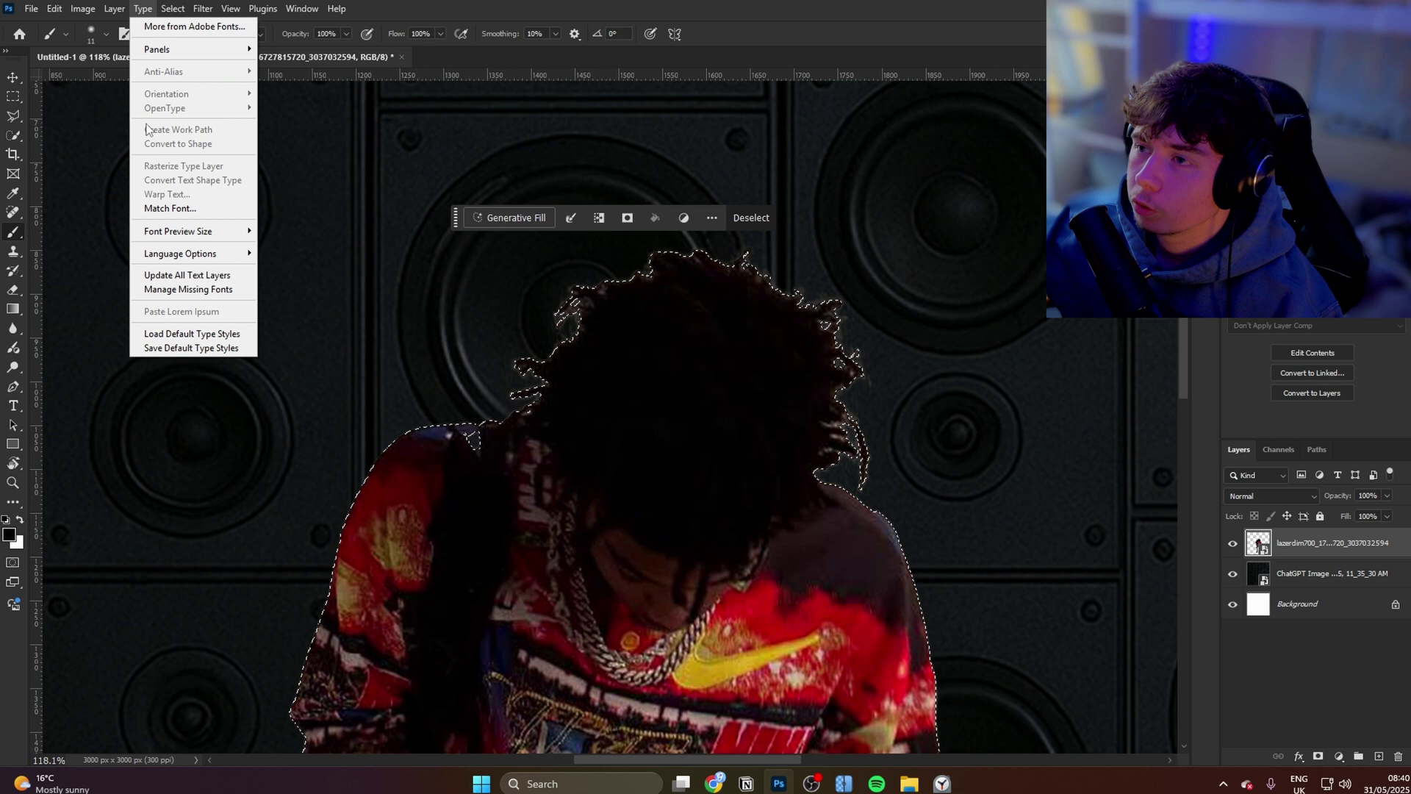
{"action": "mouse_move", "coordinate": [270, 240]}
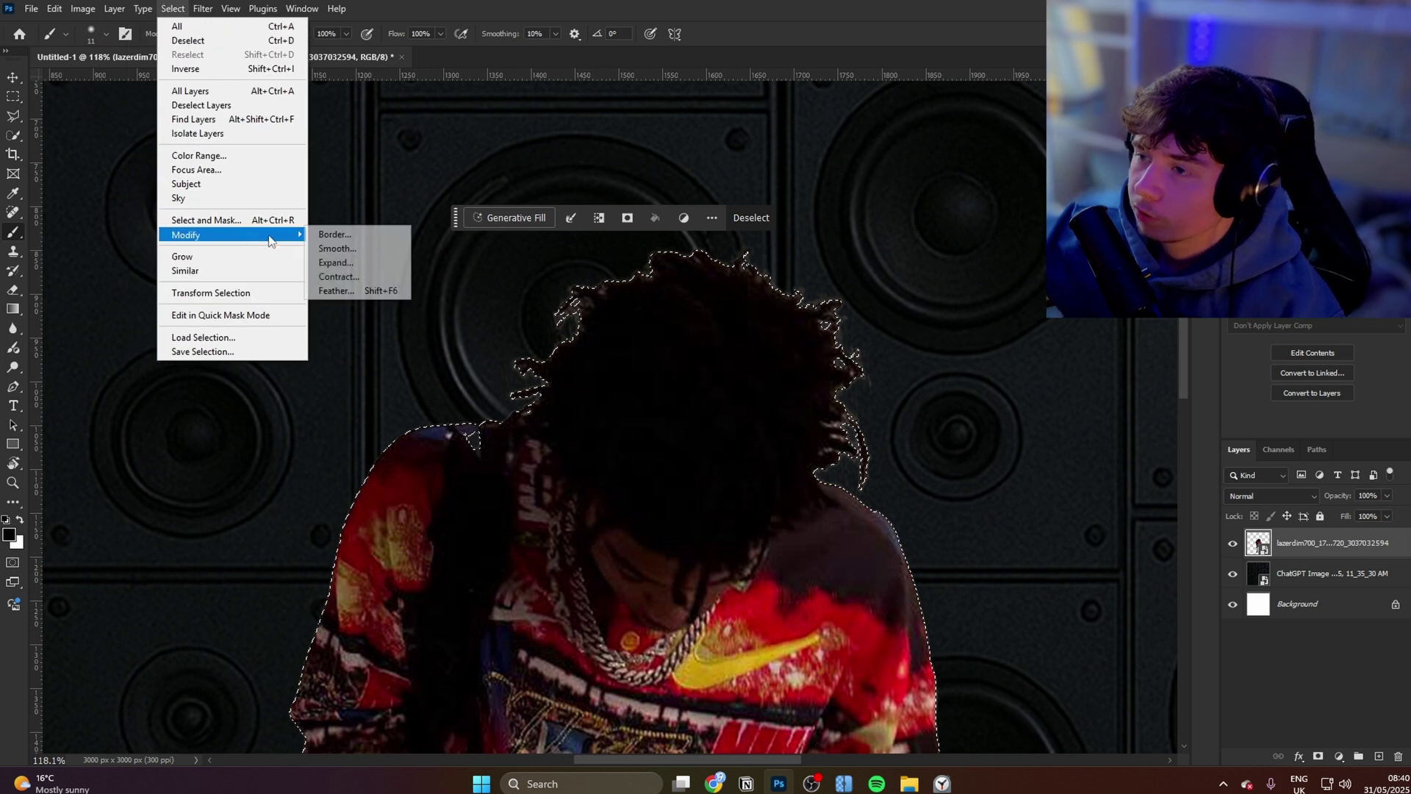
{"action": "left_click", "coordinate": [339, 276]}
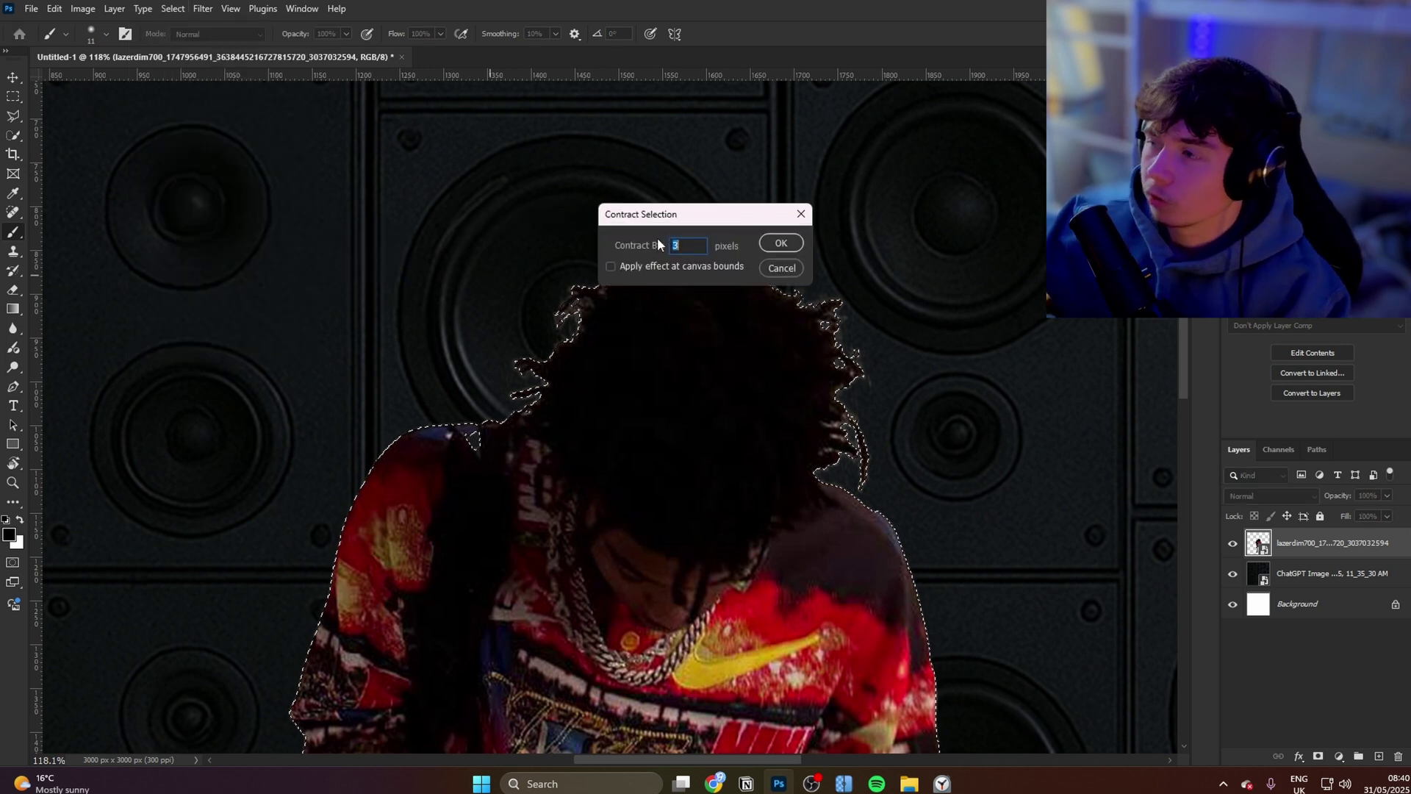
{"action": "left_click", "coordinate": [781, 245]}
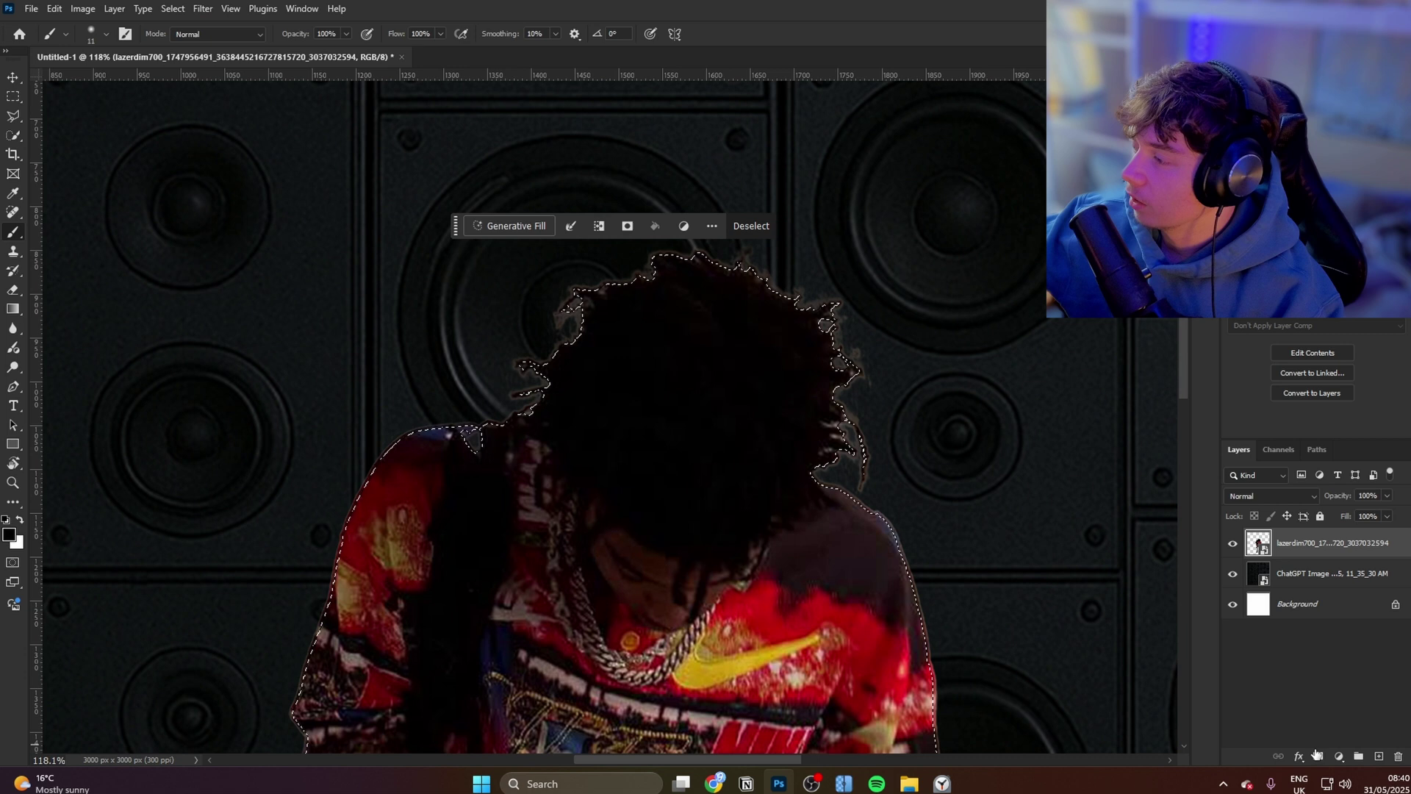
Mask the figure to the contracted selection and convert it to a smart object again
{"action": "left_click", "coordinate": [1317, 755]}
{"action": "left_click_drag", "start_coordinate": [919, 496], "coordinate": [874, 490]}
{"action": "left_click_drag", "start_coordinate": [885, 490], "coordinate": [744, 287]}
{"action": "scroll", "coordinate": [777, 332], "scroll_direction": "down", "scroll_amount": 3}
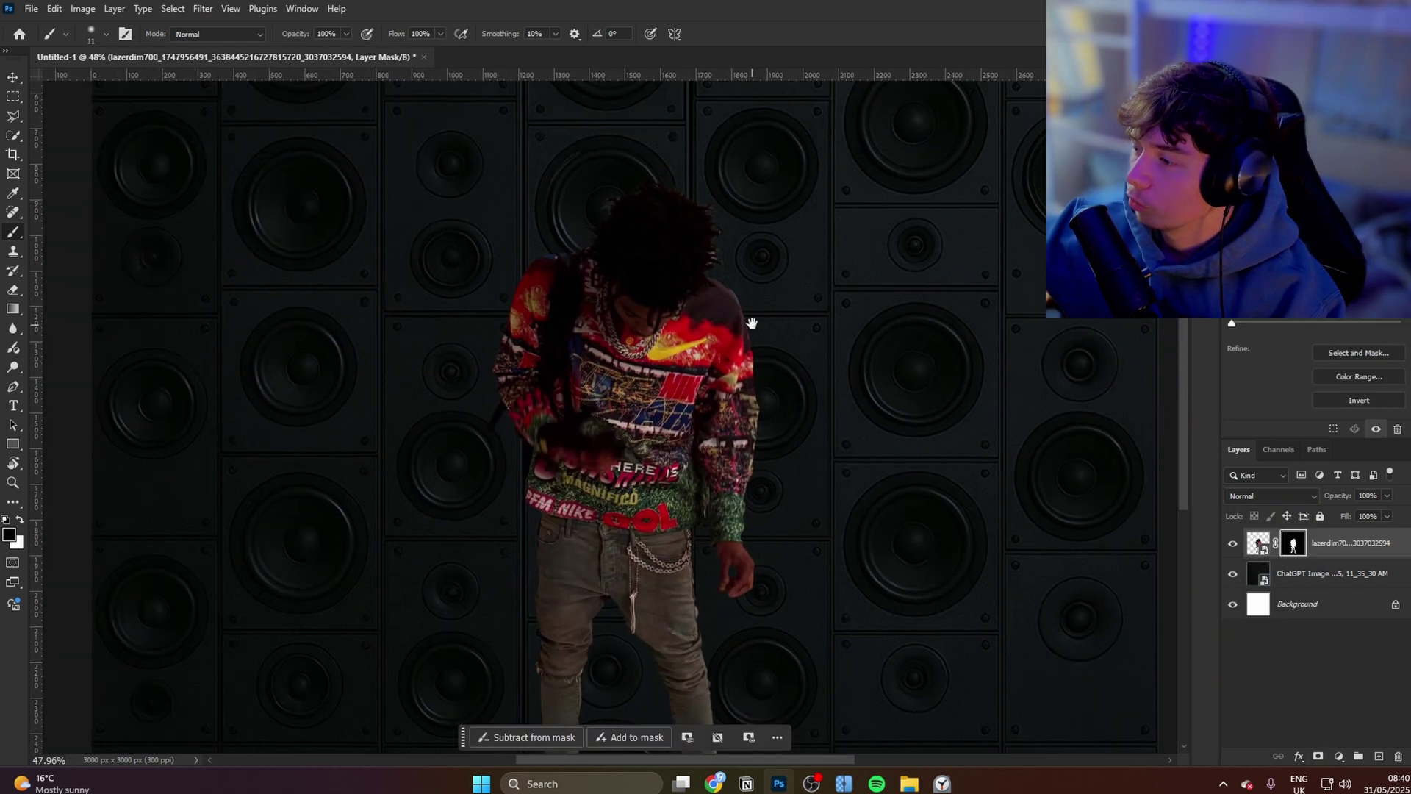
{"action": "right_click", "coordinate": [1316, 542]}
{"action": "left_click", "coordinate": [1246, 327]}
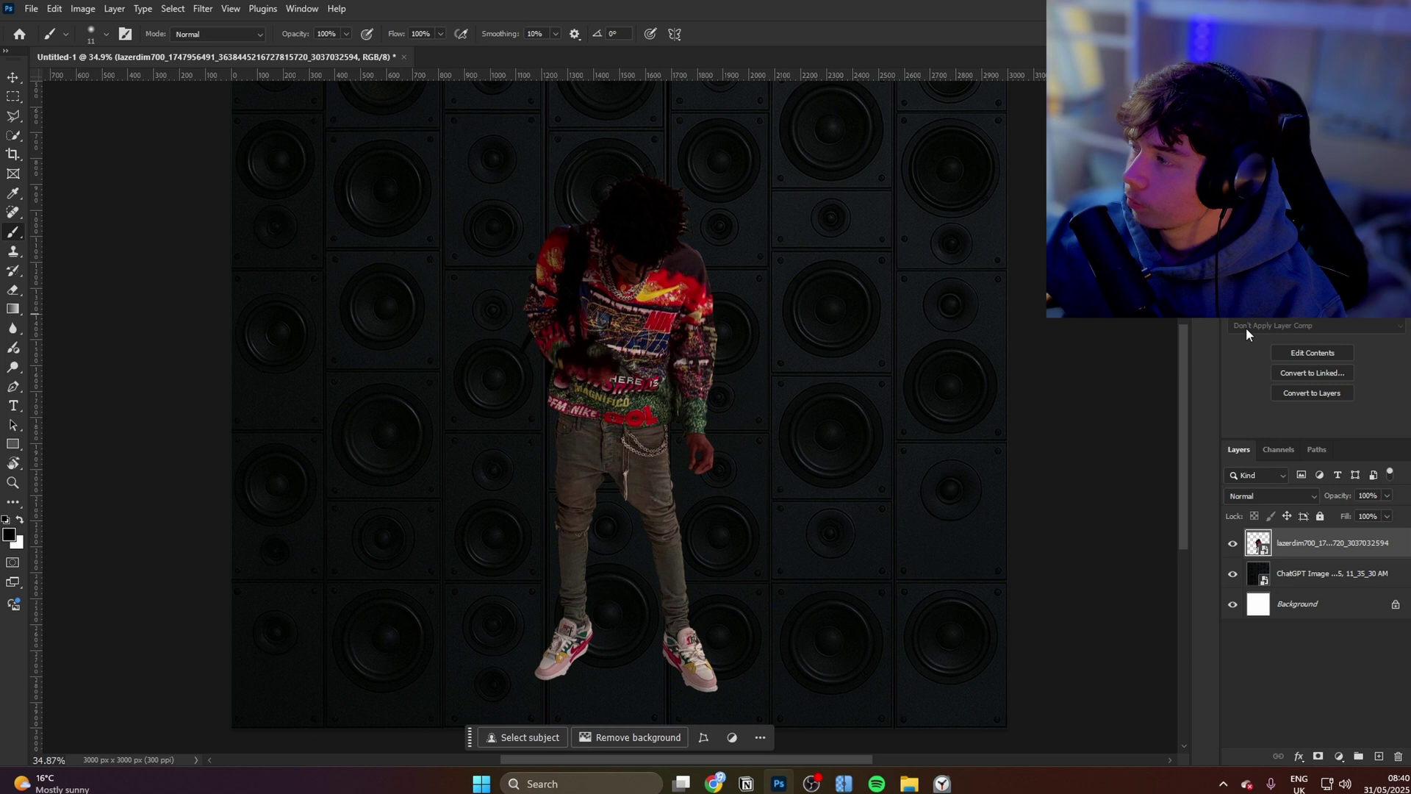
{"action": "key", "text": "ctrl+t"}
{"action": "left_click_drag", "start_coordinate": [718, 432], "coordinate": [801, 445]}
{"action": "left_click_drag", "start_coordinate": [707, 397], "coordinate": [709, 551]}
{"action": "scroll", "coordinate": [710, 545], "scroll_direction": "down", "scroll_amount": 3}
{"action": "left_click_drag", "start_coordinate": [659, 504], "coordinate": [586, 493]}
{"action": "left_click_drag", "start_coordinate": [692, 546], "coordinate": [675, 546]}
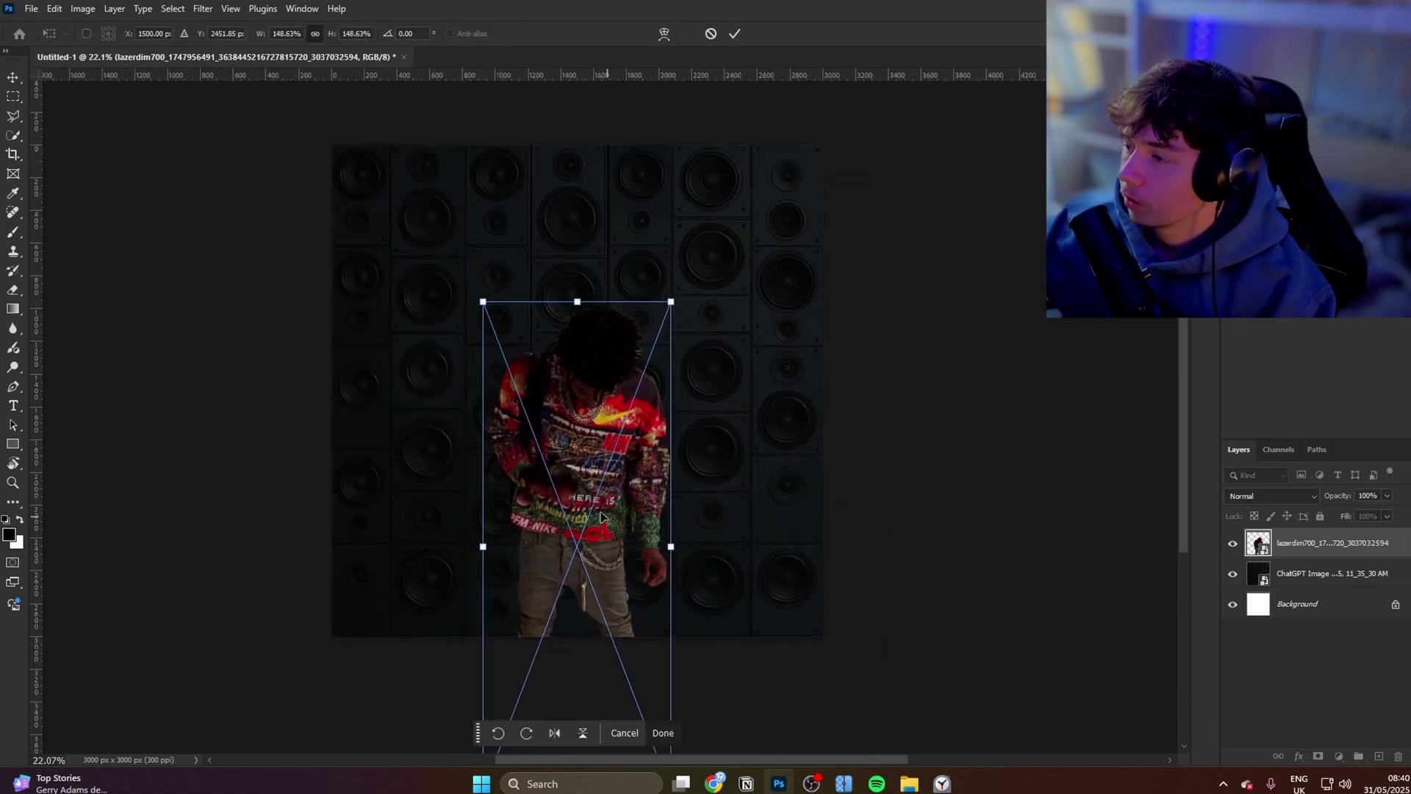
{"action": "left_click_drag", "start_coordinate": [607, 511], "coordinate": [606, 530]}
{"action": "left_click_drag", "start_coordinate": [675, 563], "coordinate": [667, 566]}
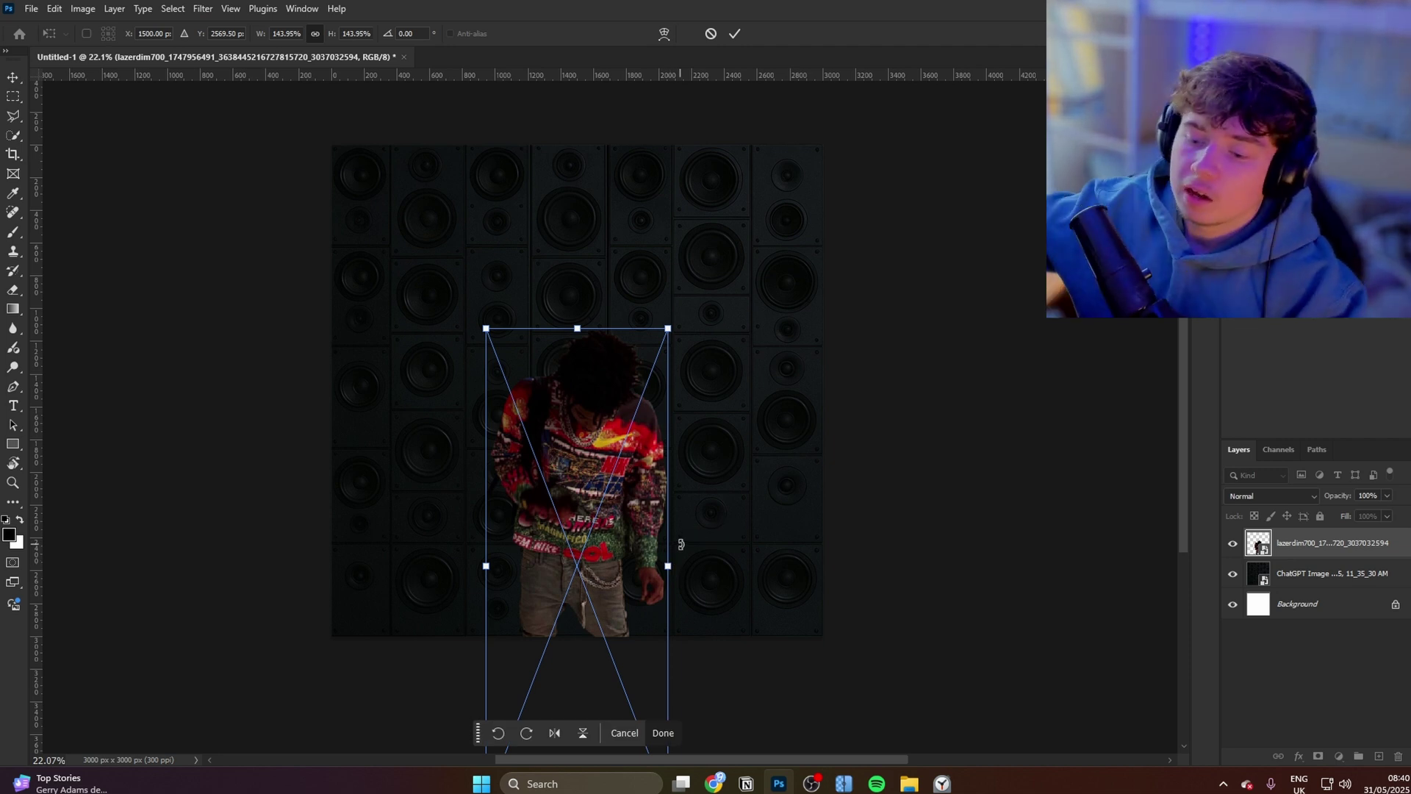
{"action": "key", "text": "Return"}
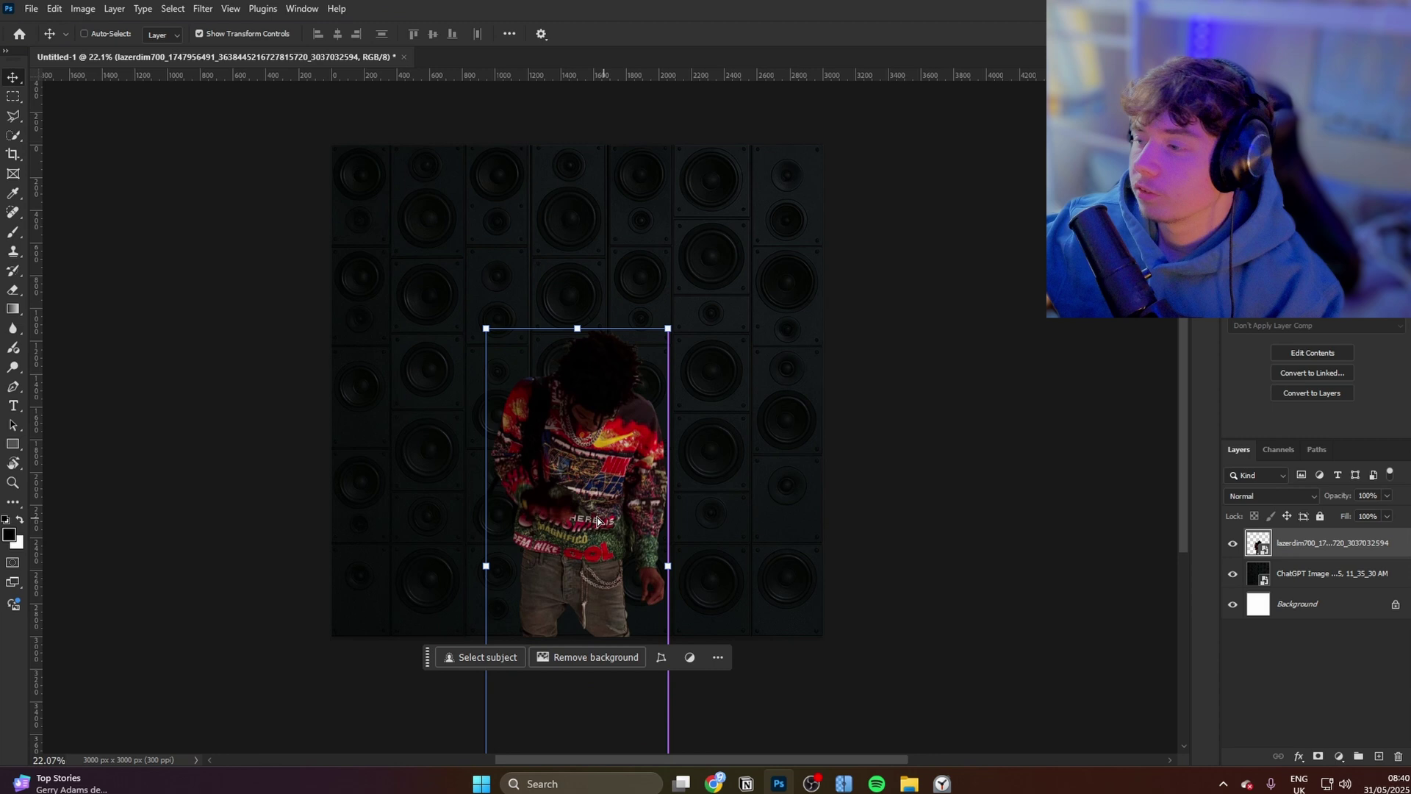
{"action": "left_click_drag", "start_coordinate": [631, 586], "coordinate": [851, 478]}
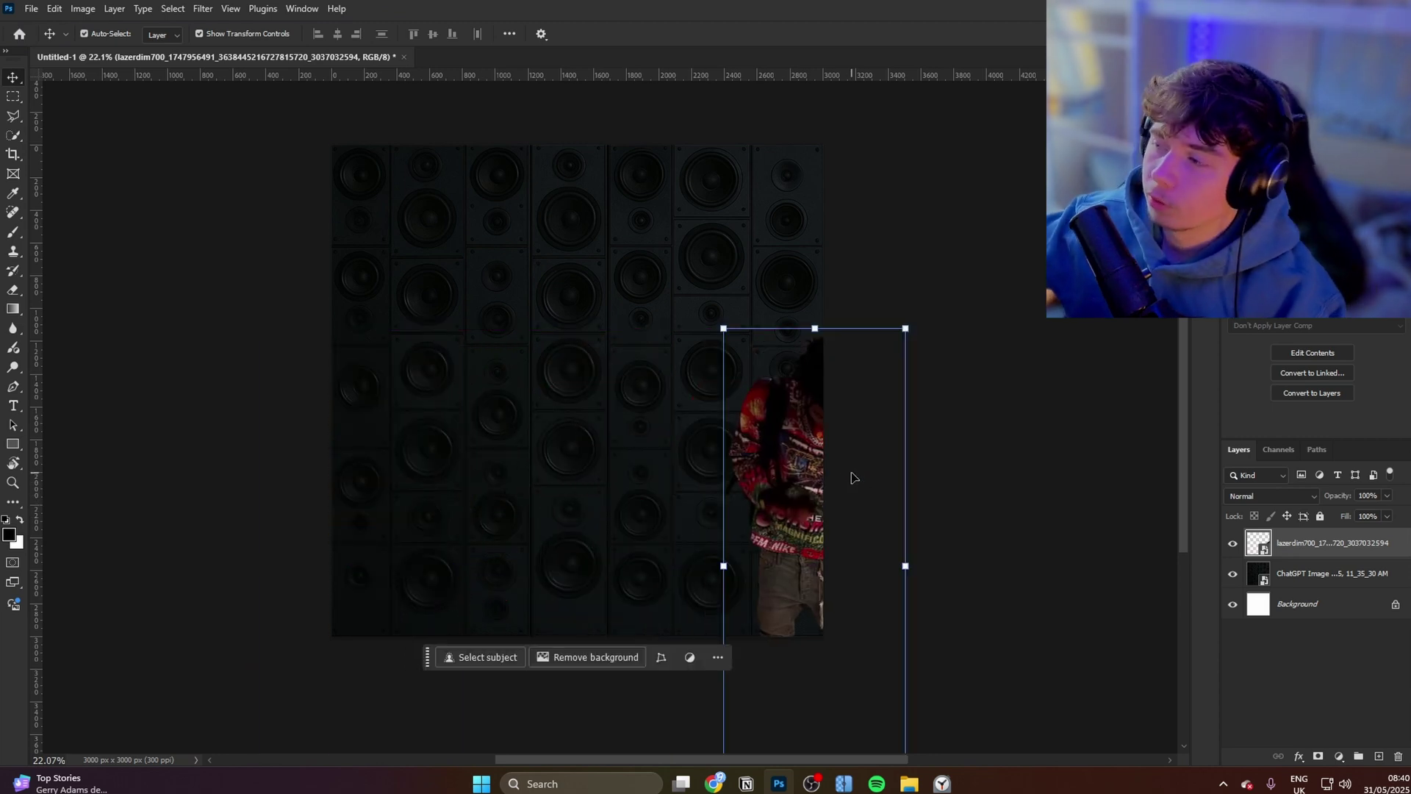
{"action": "key", "text": "ctrl+z"}
{"action": "key", "text": "ctrl+z"}
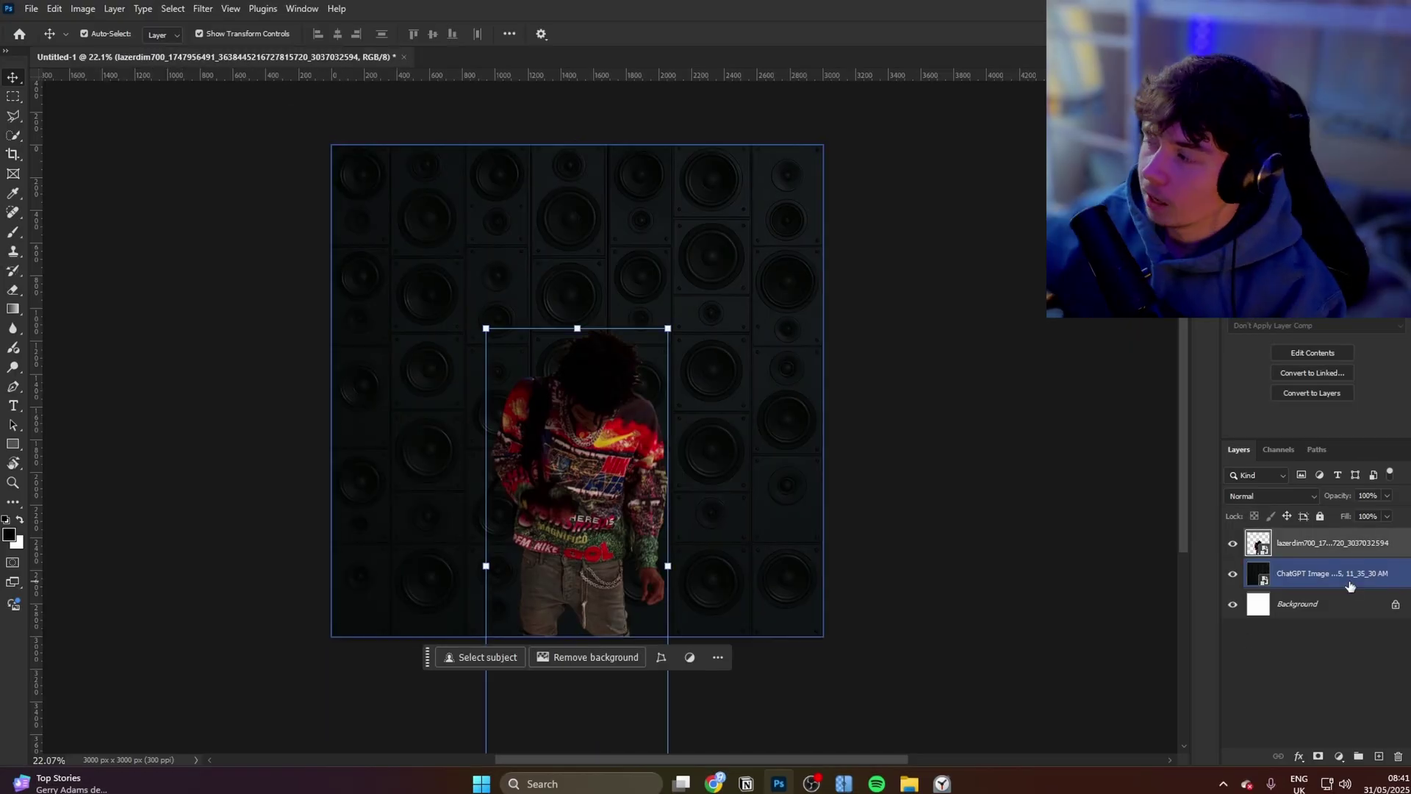
Add a Brightness/Contrast adjustment at brightness 42 above the speaker wall, then switch to the Brush tool
{"action": "left_click", "coordinate": [1350, 579]}
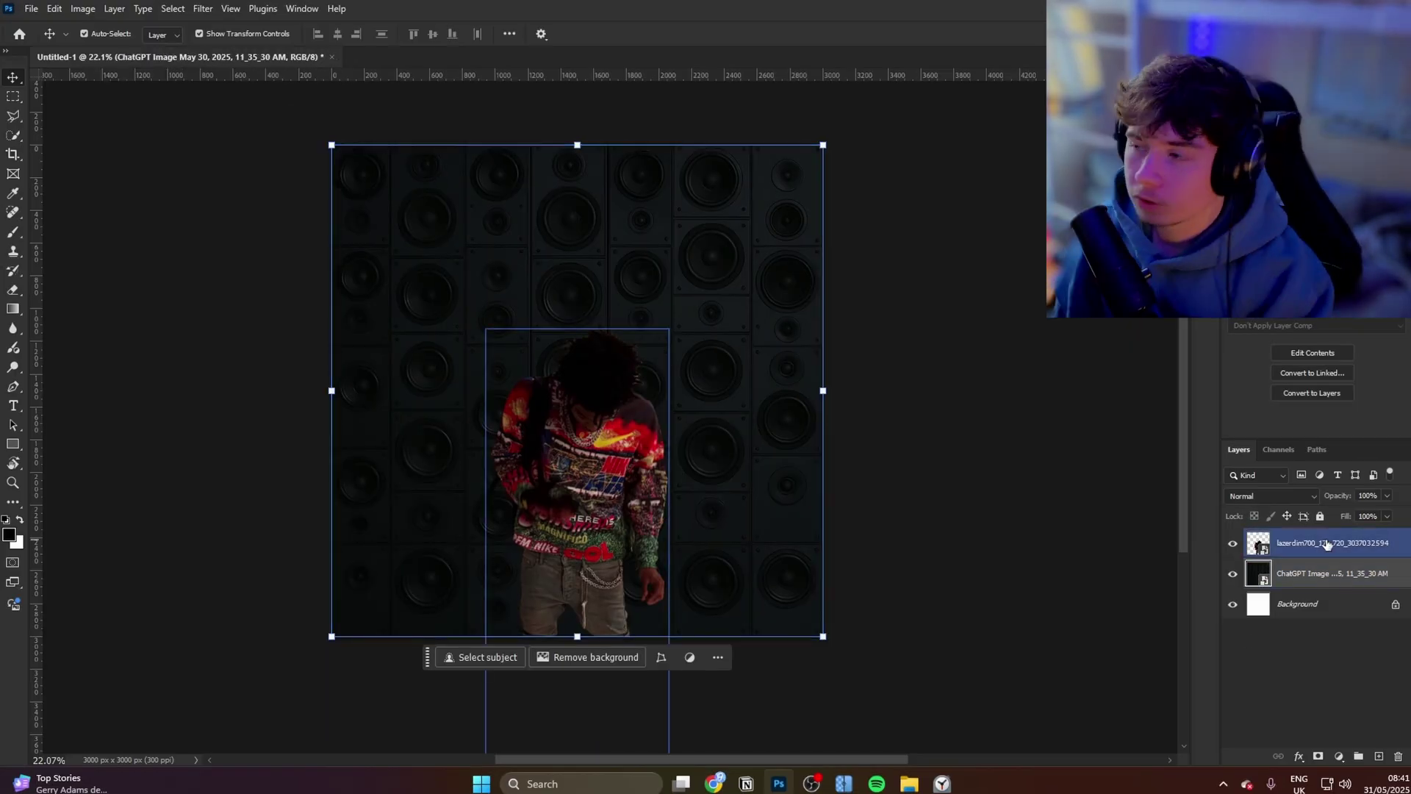
{"action": "left_click", "coordinate": [1323, 573]}
{"action": "left_click", "coordinate": [1338, 757]}
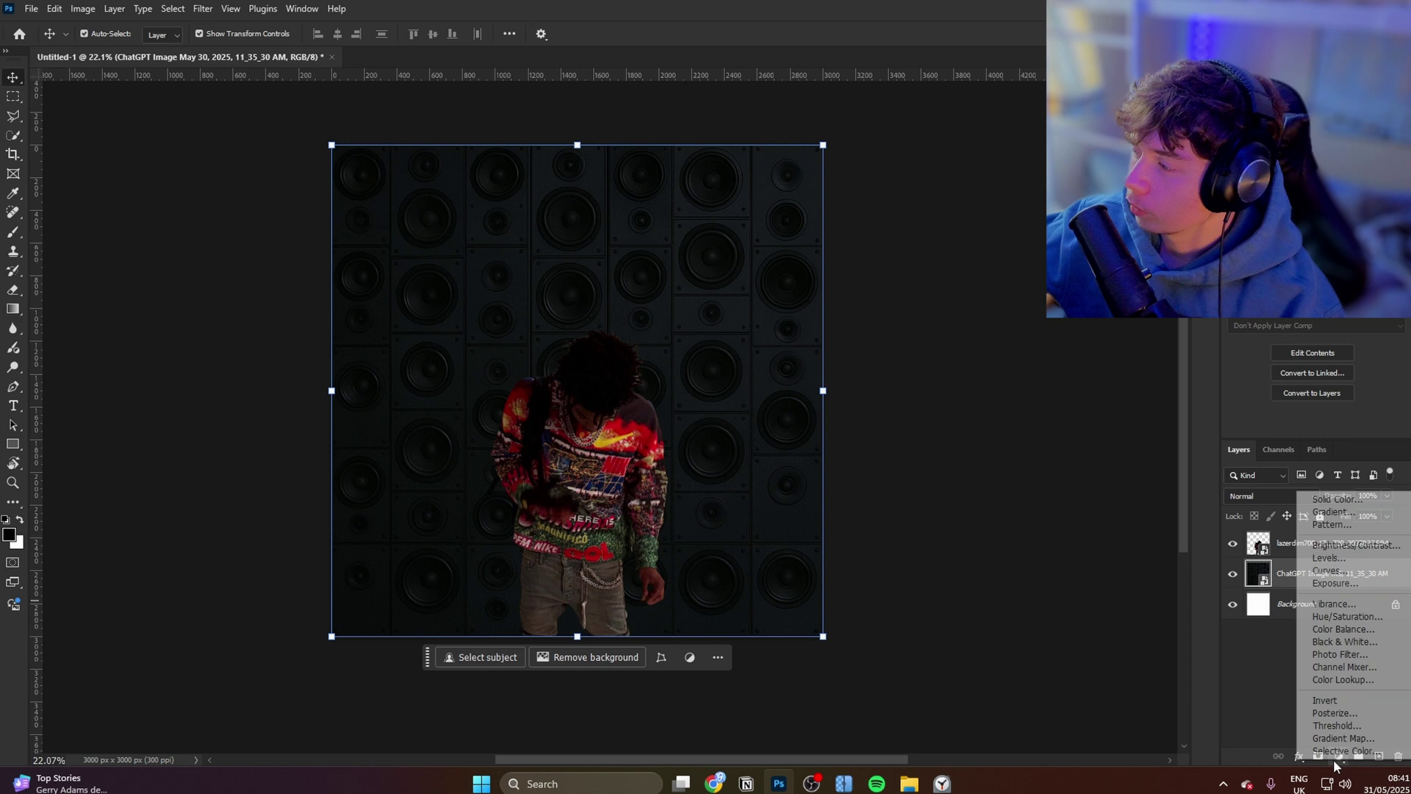
{"action": "left_click", "coordinate": [1351, 545]}
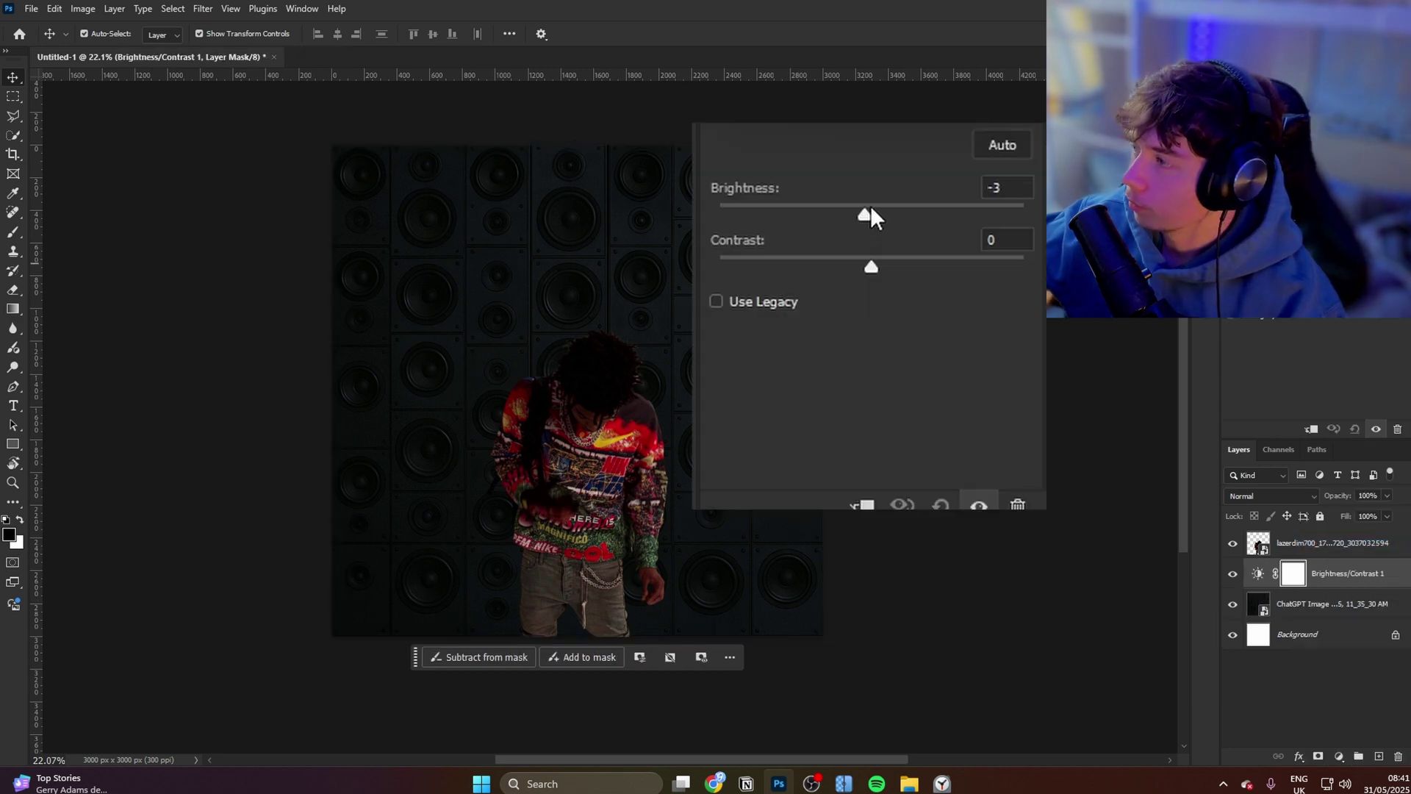
{"action": "left_click", "coordinate": [1326, 544]}
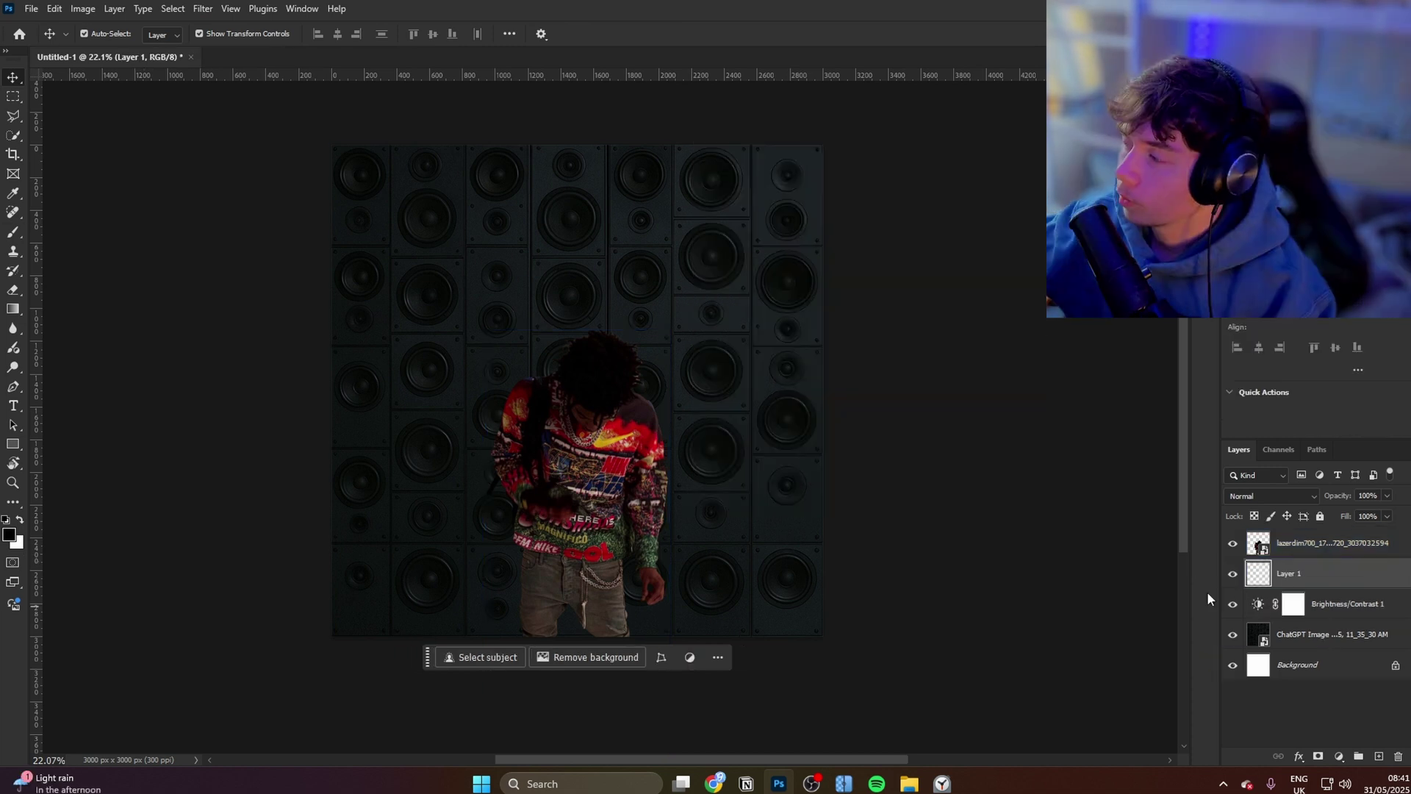
{"action": "key", "text": "b"}
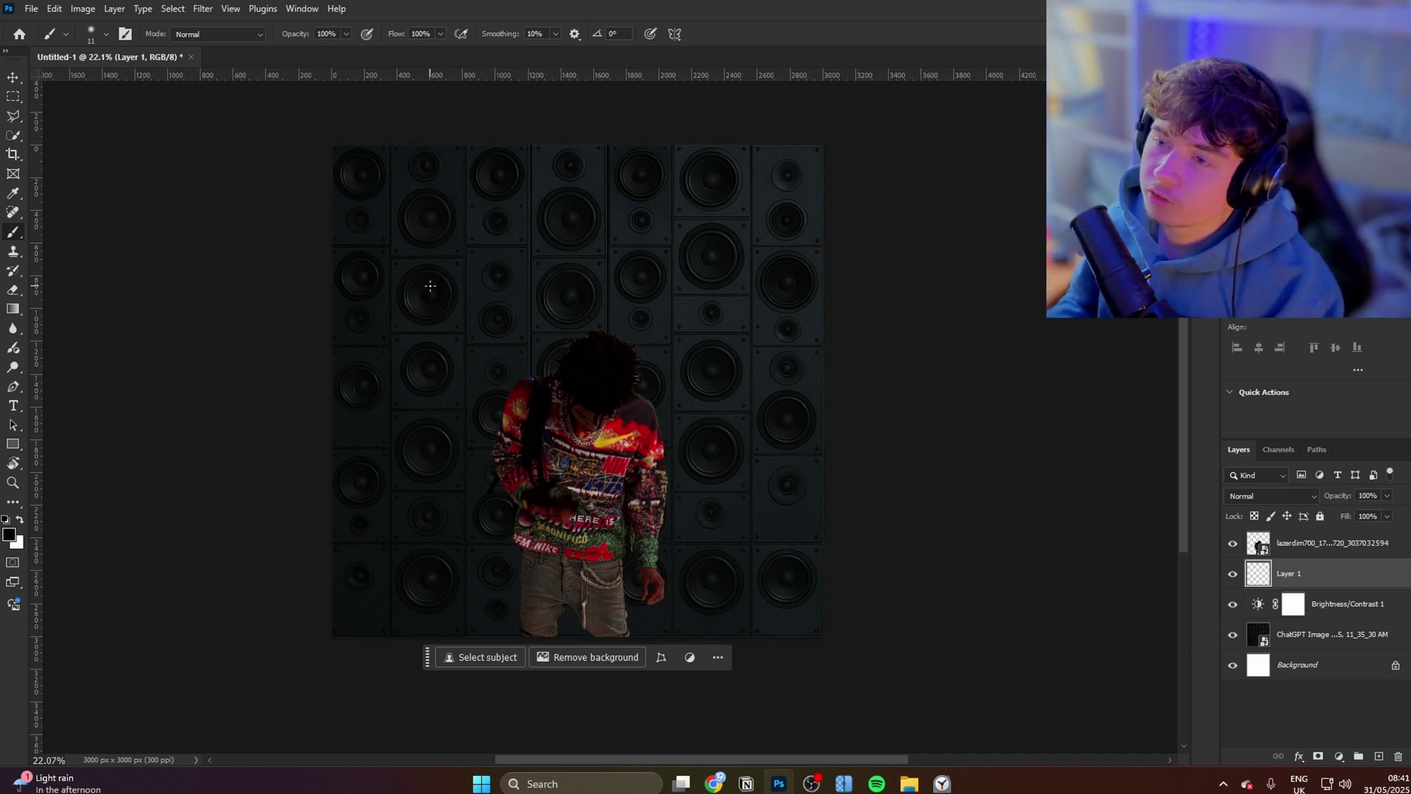
Paint the magenta logo's diagonal, triangle and top bar on Layer 1, redoing the top bar, then add Layer 2
{"action": "mouse_move", "coordinate": [443, 285]}
{"action": "left_mouse_down"}
{"action": "mouse_move", "coordinate": [444, 333]}
{"action": "mouse_move", "coordinate": [412, 251]}
{"action": "mouse_move", "coordinate": [379, 256]}
{"action": "left_mouse_up"}
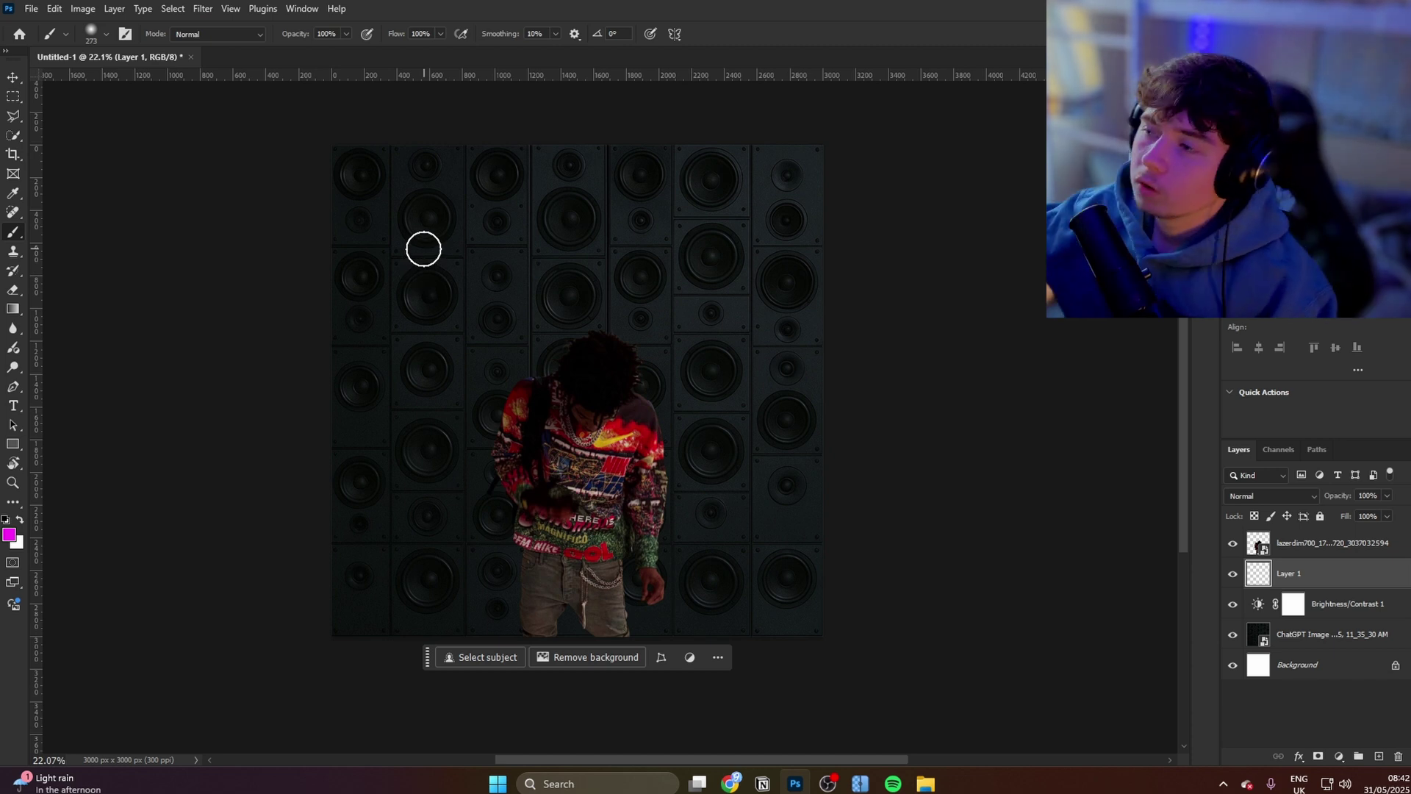
{"action": "mouse_move", "coordinate": [385, 278]}
{"action": "left_mouse_down"}
{"action": "mouse_move", "coordinate": [454, 181]}
{"action": "mouse_move", "coordinate": [371, 518]}
{"action": "mouse_move", "coordinate": [505, 470]}
{"action": "left_mouse_up"}
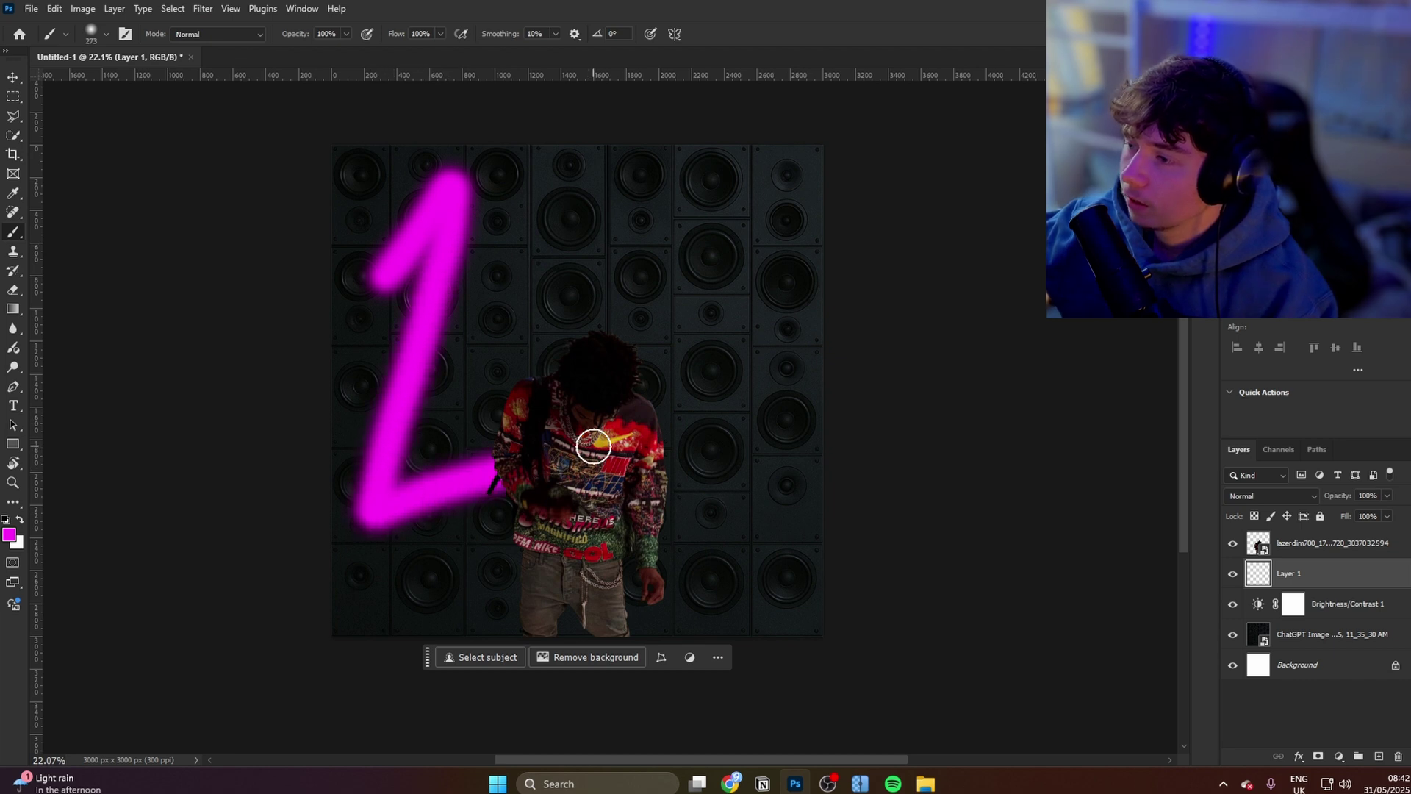
{"action": "left_click_drag", "start_coordinate": [529, 215], "coordinate": [491, 350]}
{"action": "mouse_move", "coordinate": [522, 221]}
{"action": "left_mouse_down"}
{"action": "mouse_move", "coordinate": [686, 267]}
{"action": "mouse_move", "coordinate": [498, 384]}
{"action": "left_mouse_up"}
{"action": "mouse_move", "coordinate": [577, 184]}
{"action": "left_mouse_down"}
{"action": "mouse_move", "coordinate": [676, 195]}
{"action": "mouse_move", "coordinate": [731, 337]}
{"action": "mouse_move", "coordinate": [694, 534]}
{"action": "left_mouse_up"}
{"action": "key", "text": "ctrl+z"}
{"action": "key", "text": "ctrl+z"}
{"action": "mouse_move", "coordinate": [567, 176]}
{"action": "left_mouse_down"}
{"action": "mouse_move", "coordinate": [762, 278]}
{"action": "mouse_move", "coordinate": [659, 421]}
{"action": "left_mouse_up"}
{"action": "key", "text": "ctrl+z"}
{"action": "mouse_move", "coordinate": [577, 170]}
{"action": "left_mouse_down"}
{"action": "mouse_move", "coordinate": [799, 224]}
{"action": "mouse_move", "coordinate": [657, 548]}
{"action": "left_mouse_up"}
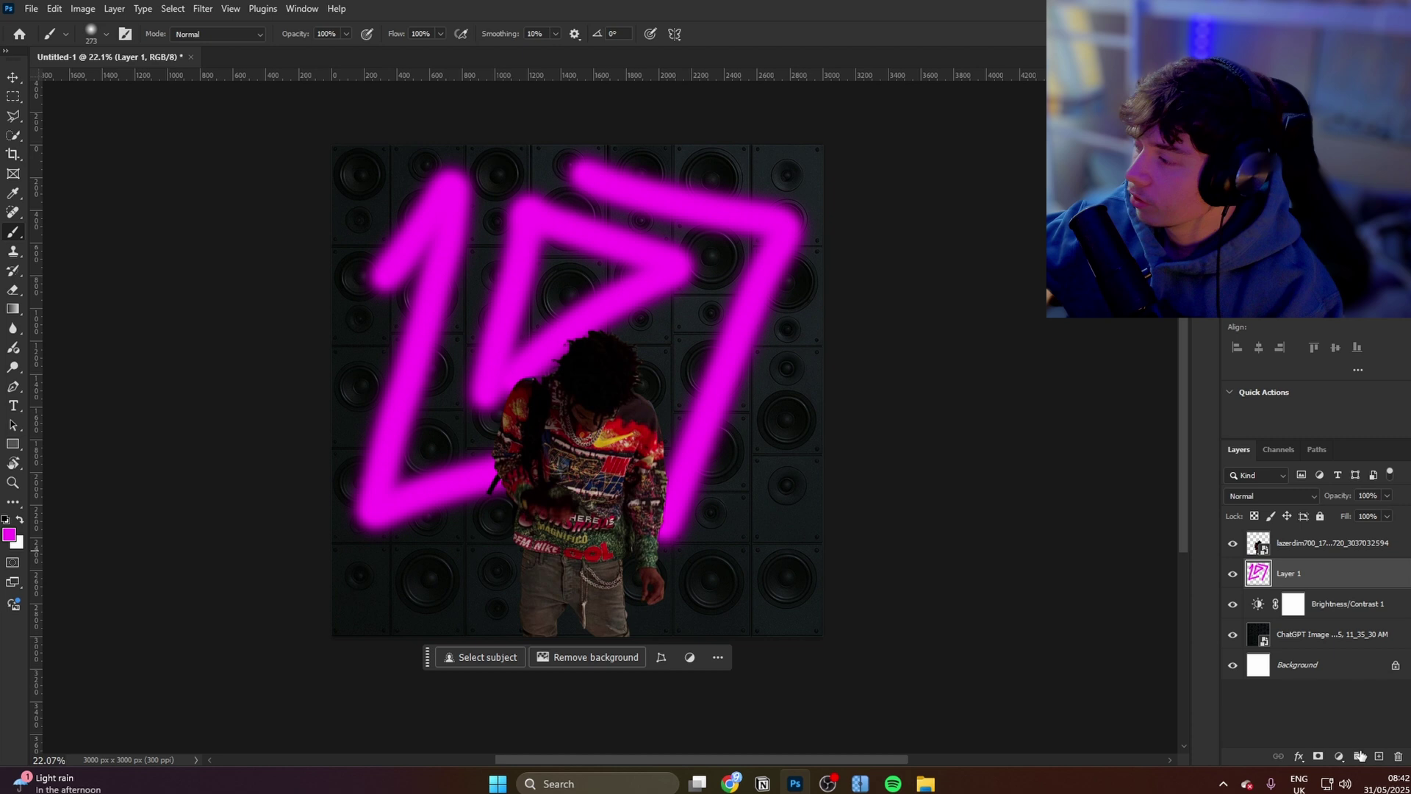
{"action": "left_click", "coordinate": [1378, 757]}
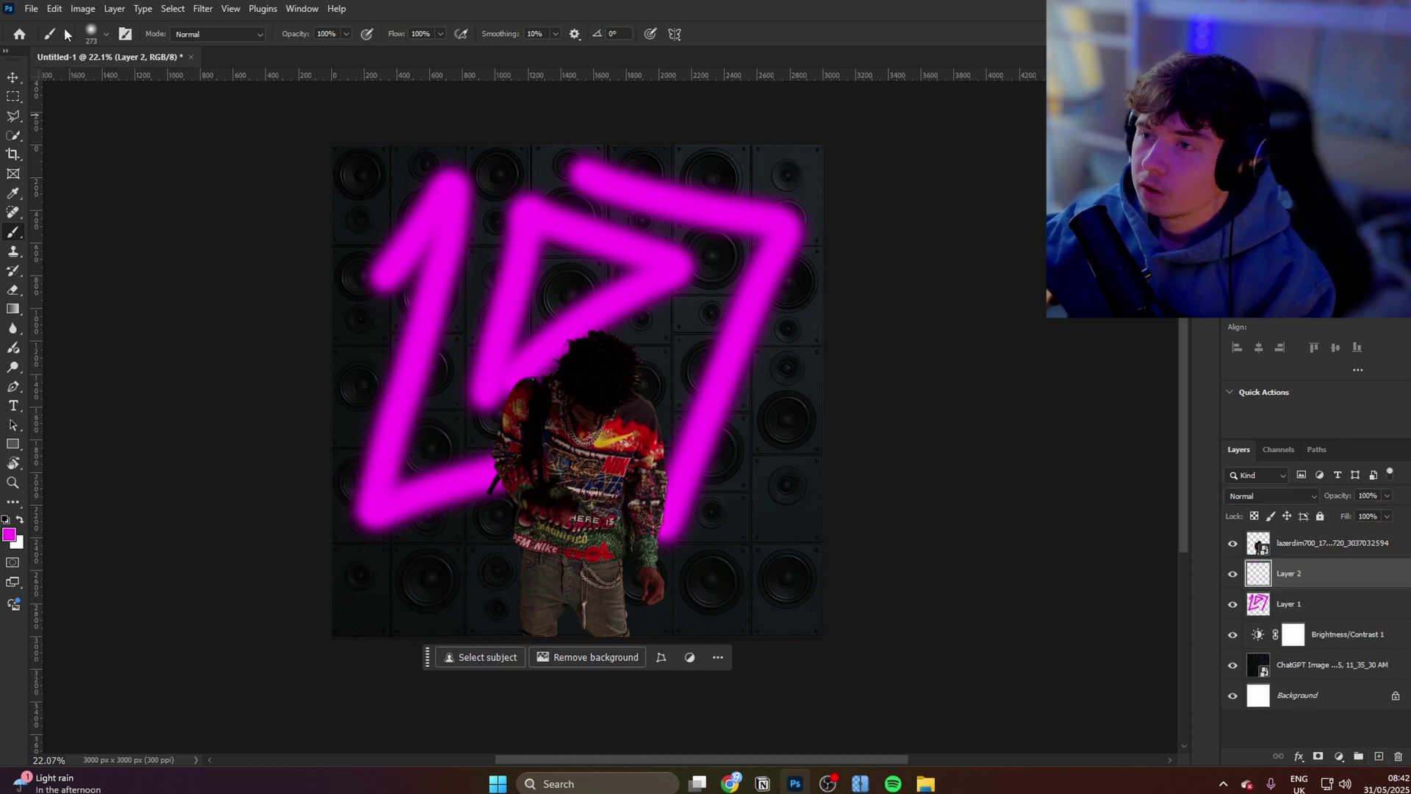
Choose the spray-paint-demo1 brush and spray dabs on the logo's upper and lower tips
{"action": "left_click", "coordinate": [91, 33]}
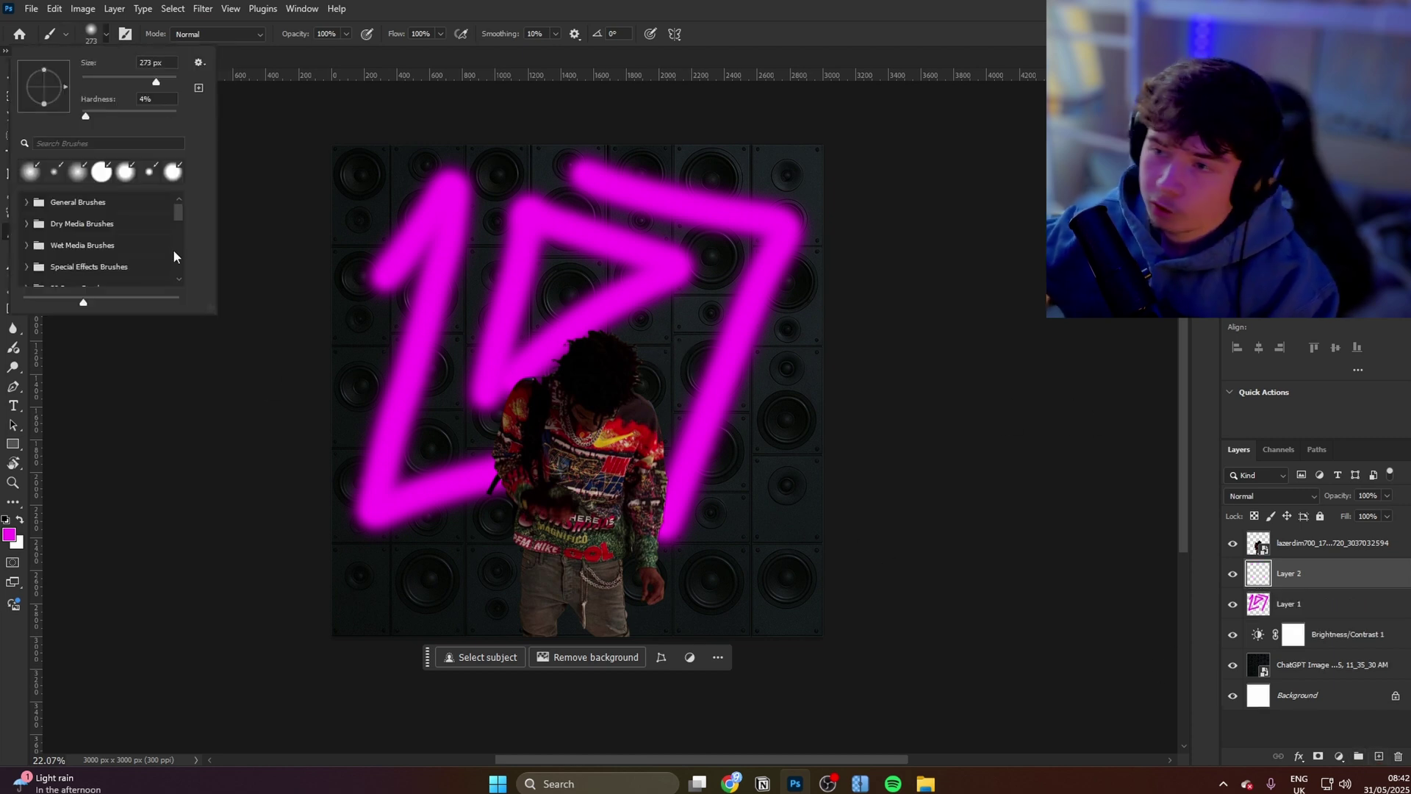
{"action": "scroll", "coordinate": [164, 244], "scroll_direction": "down", "scroll_amount": 6}
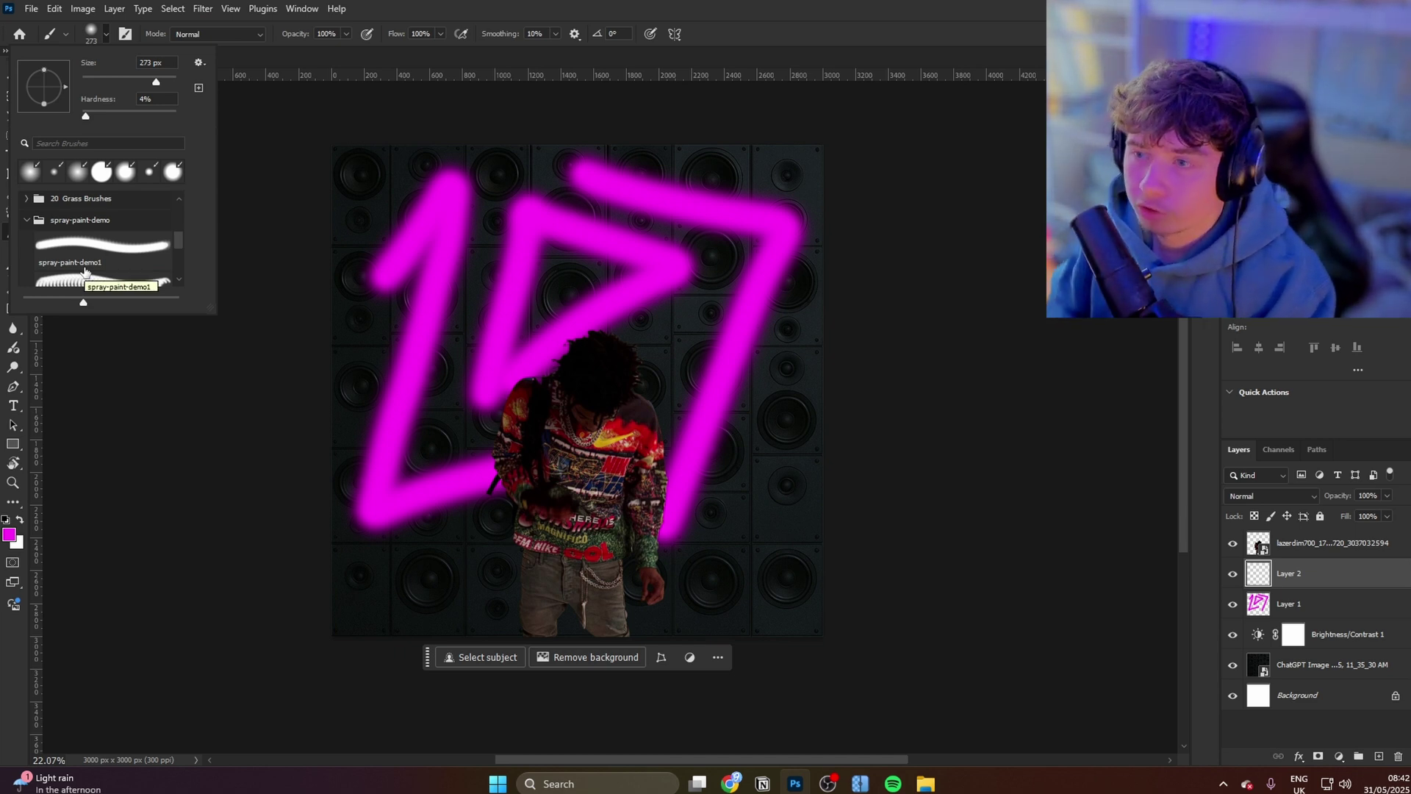
{"action": "left_click", "coordinate": [86, 272]}
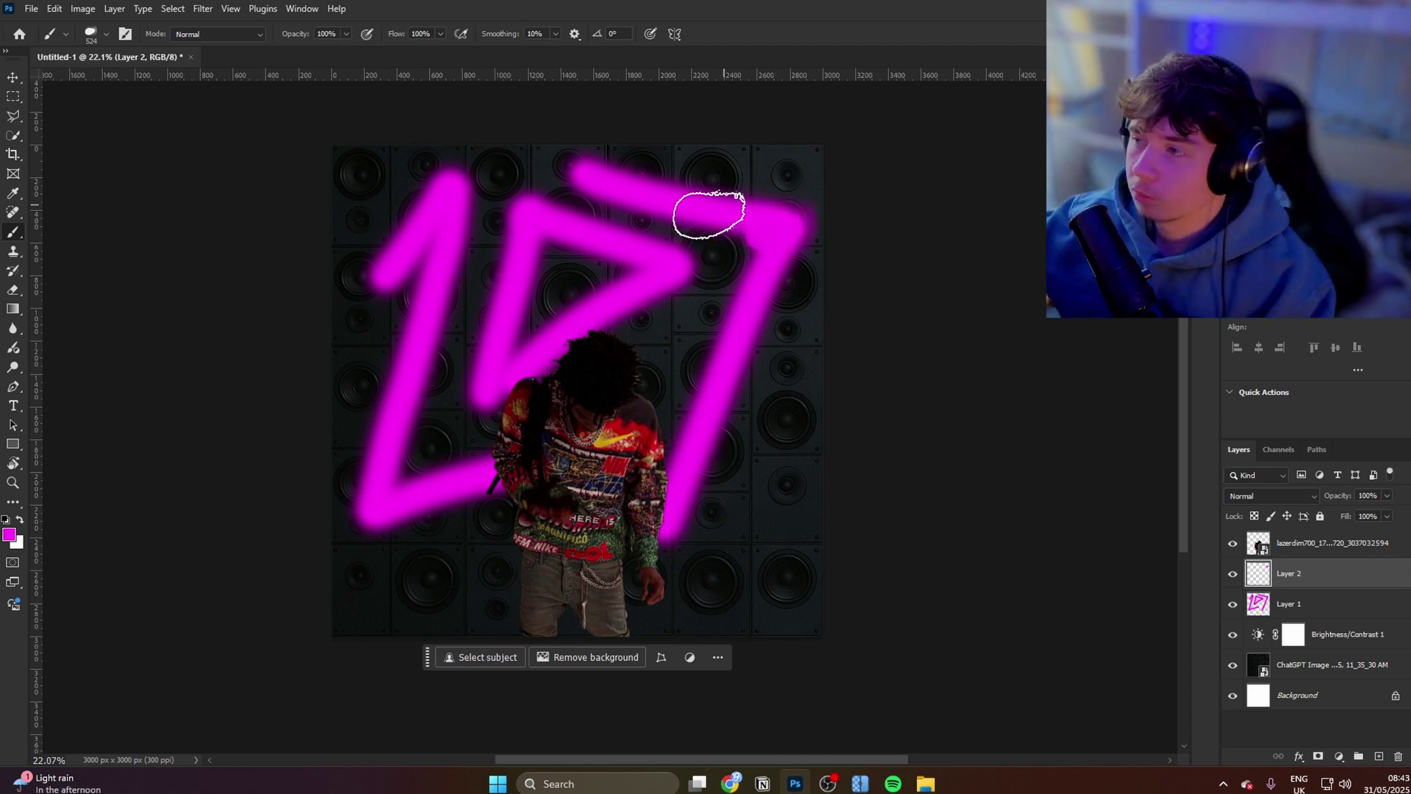
{"action": "mouse_move", "coordinate": [561, 227]}
{"action": "left_mouse_down"}
{"action": "mouse_move", "coordinate": [633, 246]}
{"action": "mouse_move", "coordinate": [579, 189]}
{"action": "left_mouse_up"}
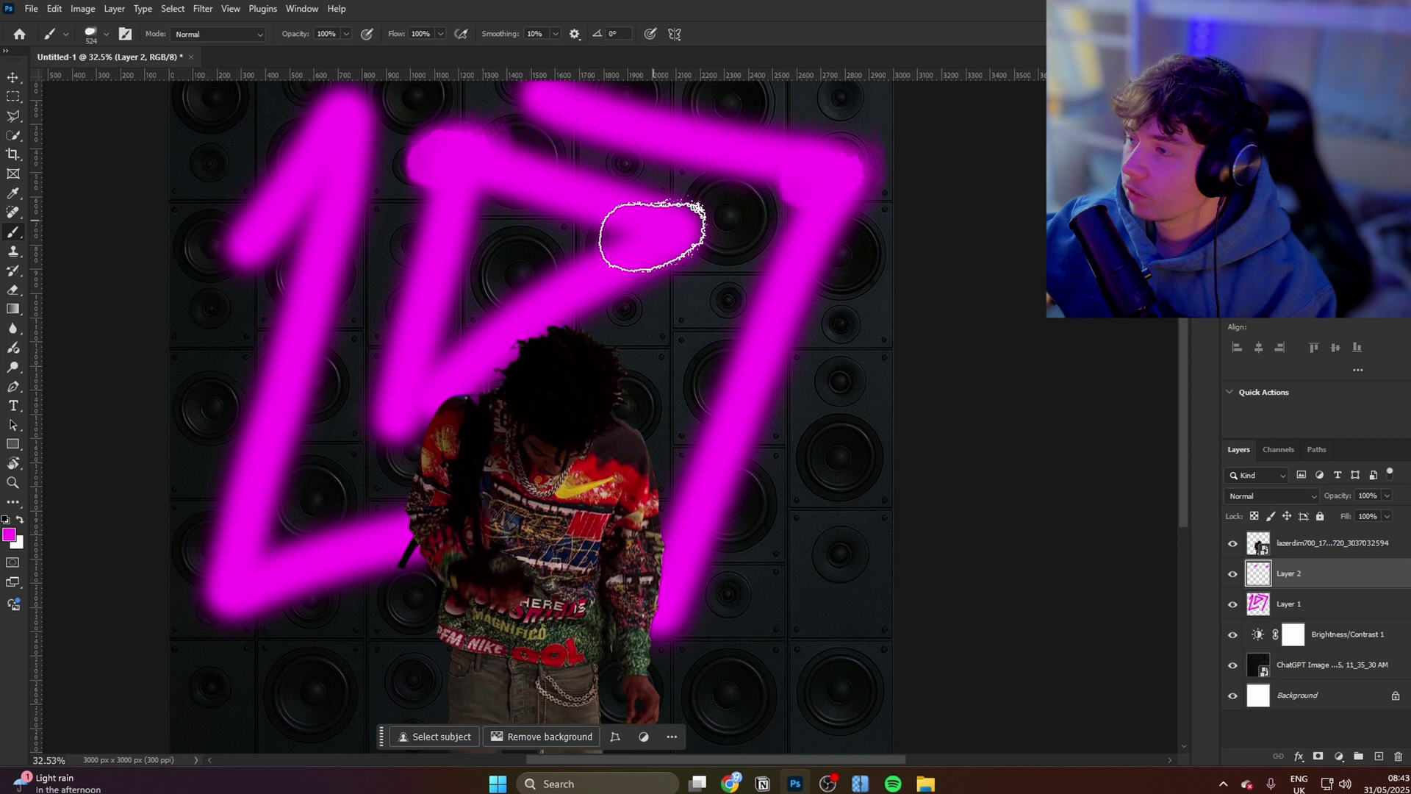
{"action": "left_click", "coordinate": [668, 234]}
{"action": "mouse_move", "coordinate": [702, 213]}
{"action": "left_mouse_down"}
{"action": "mouse_move", "coordinate": [717, 224]}
{"action": "mouse_move", "coordinate": [630, 246]}
{"action": "mouse_move", "coordinate": [675, 240]}
{"action": "mouse_move", "coordinate": [614, 288]}
{"action": "left_mouse_up"}
{"action": "mouse_move", "coordinate": [602, 295]}
{"action": "left_mouse_down"}
{"action": "mouse_move", "coordinate": [808, 188]}
{"action": "mouse_move", "coordinate": [646, 289]}
{"action": "mouse_move", "coordinate": [696, 289]}
{"action": "left_mouse_up"}
{"action": "left_click", "coordinate": [511, 444]}
Spray the stroke's lower end and fill out the 1's top flag and foot
{"action": "left_click_drag", "start_coordinate": [900, 353], "coordinate": [823, 360]}
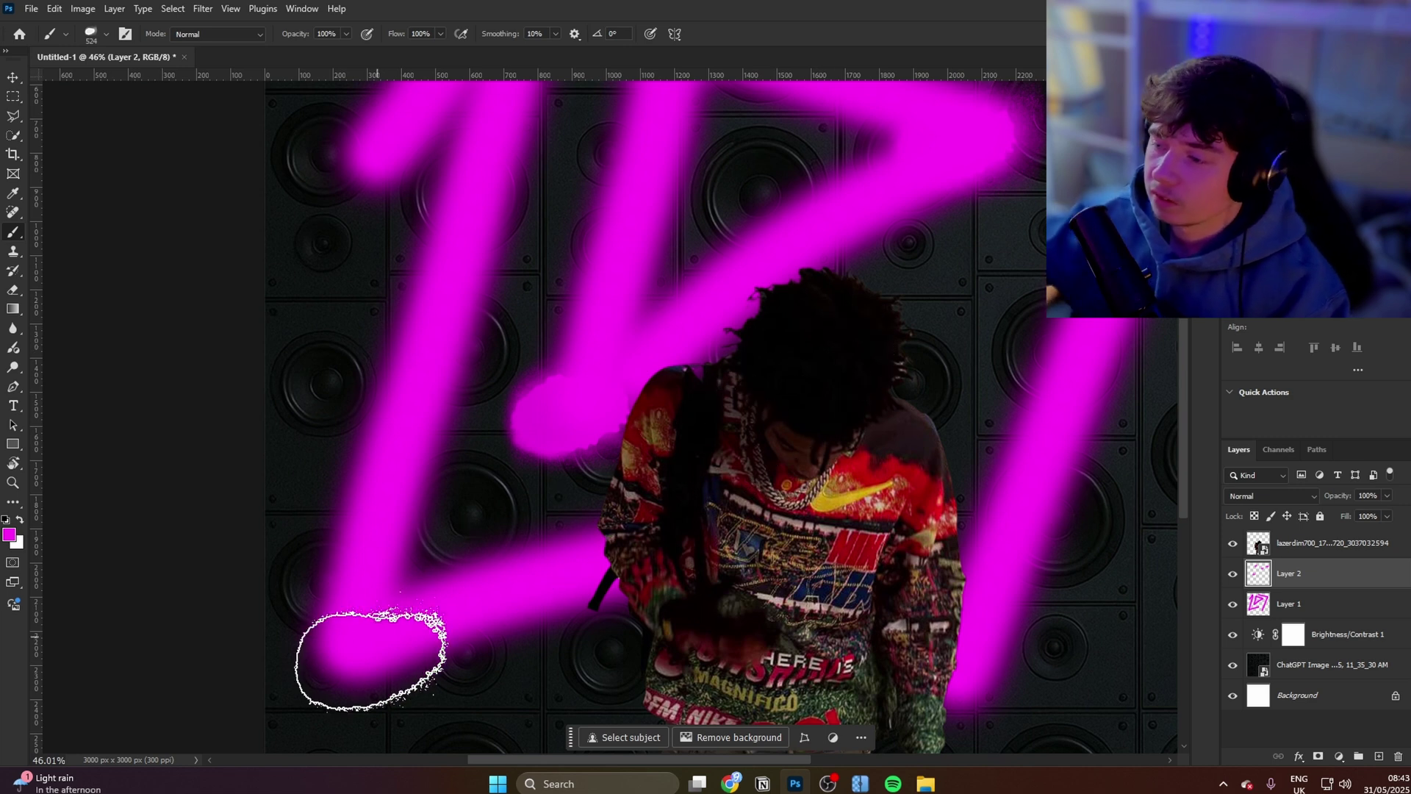
{"action": "left_click_drag", "start_coordinate": [416, 595], "coordinate": [561, 475]}
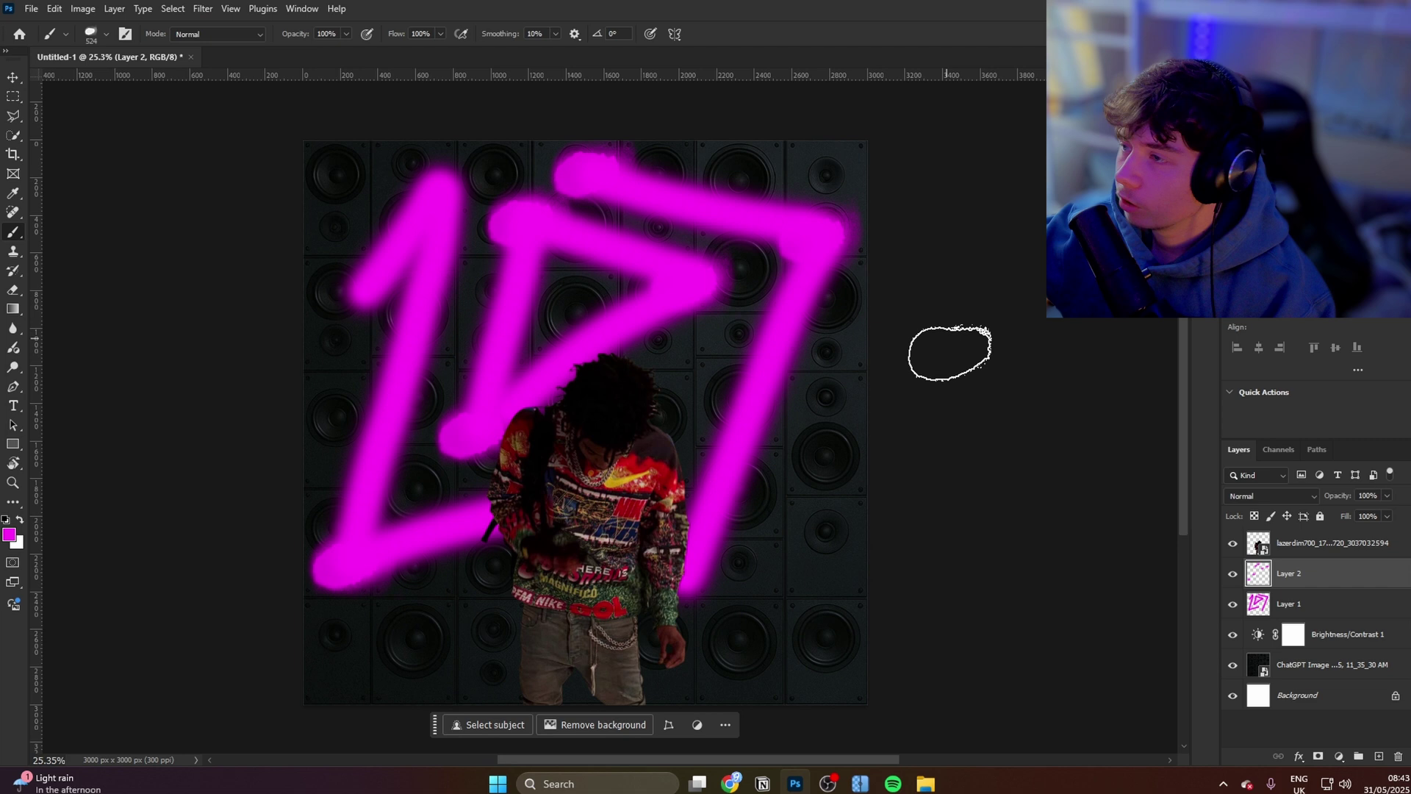
{"action": "left_click_drag", "start_coordinate": [794, 346], "coordinate": [779, 211]}
{"action": "left_click", "coordinate": [682, 435]}
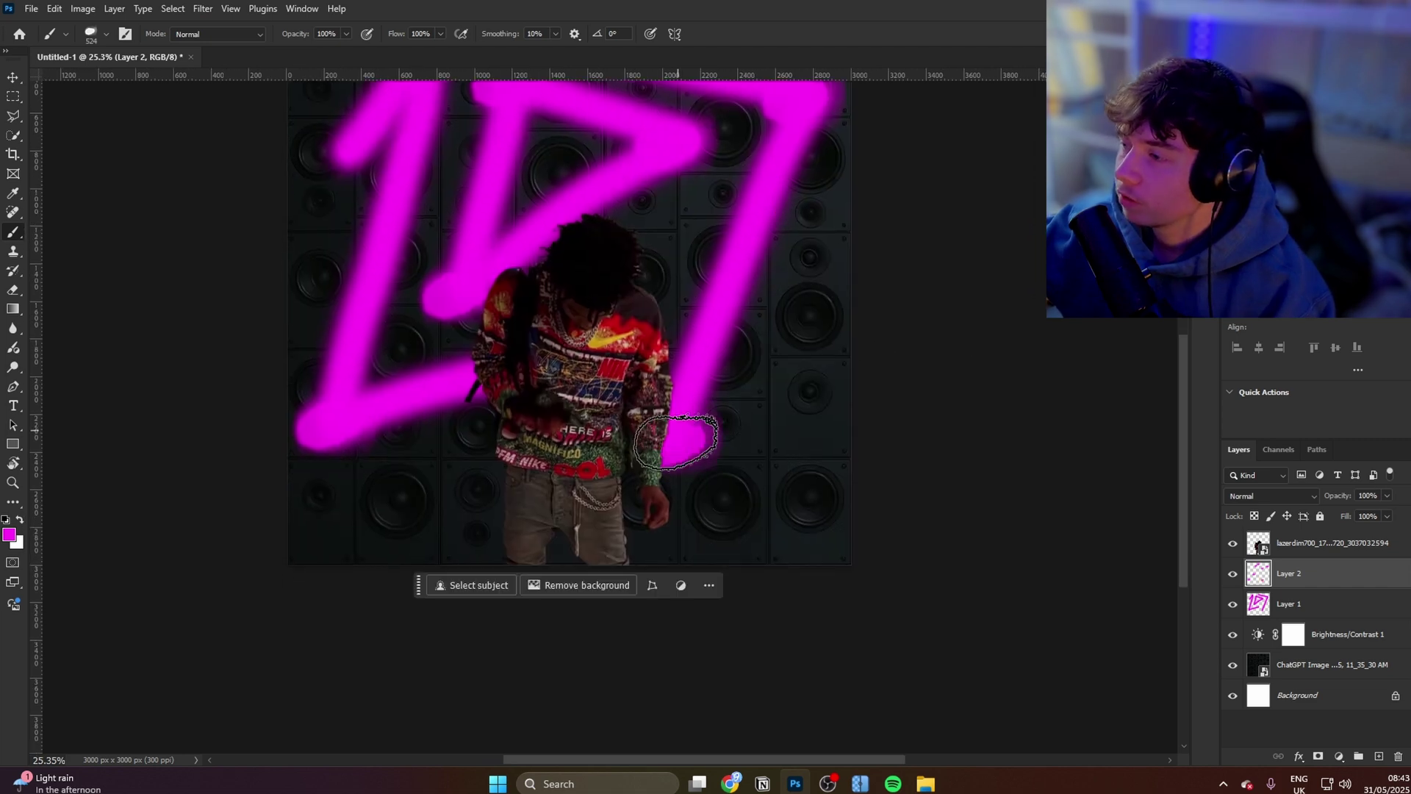
{"action": "left_click_drag", "start_coordinate": [765, 435], "coordinate": [763, 463]}
{"action": "left_click_drag", "start_coordinate": [763, 463], "coordinate": [762, 542]}
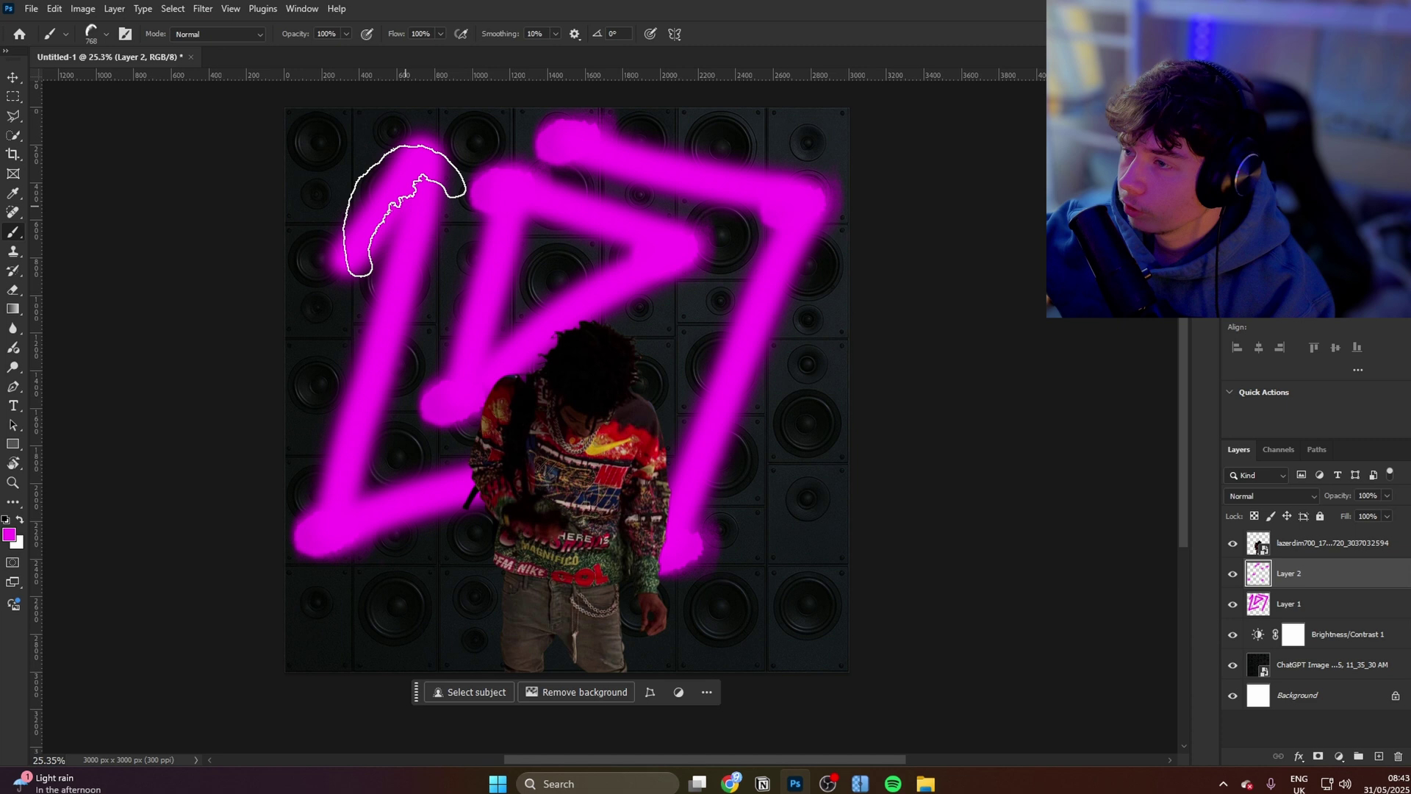
{"action": "mouse_move", "coordinate": [404, 211]}
{"action": "left_mouse_down"}
{"action": "mouse_move", "coordinate": [363, 354]}
{"action": "mouse_move", "coordinate": [467, 361]}
{"action": "mouse_move", "coordinate": [439, 351]}
{"action": "mouse_move", "coordinate": [364, 518]}
{"action": "left_mouse_up"}
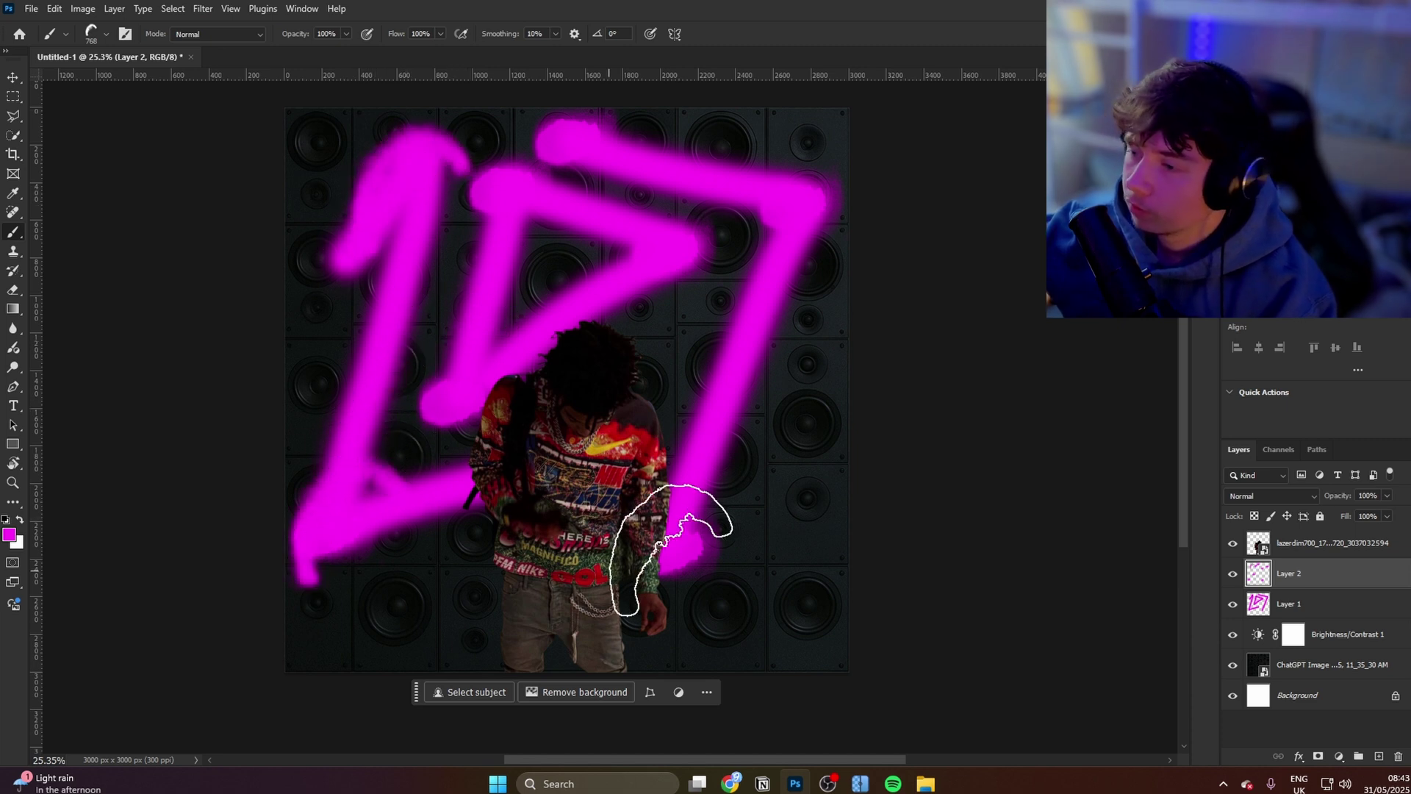
{"action": "key", "text": "ctrl+z"}
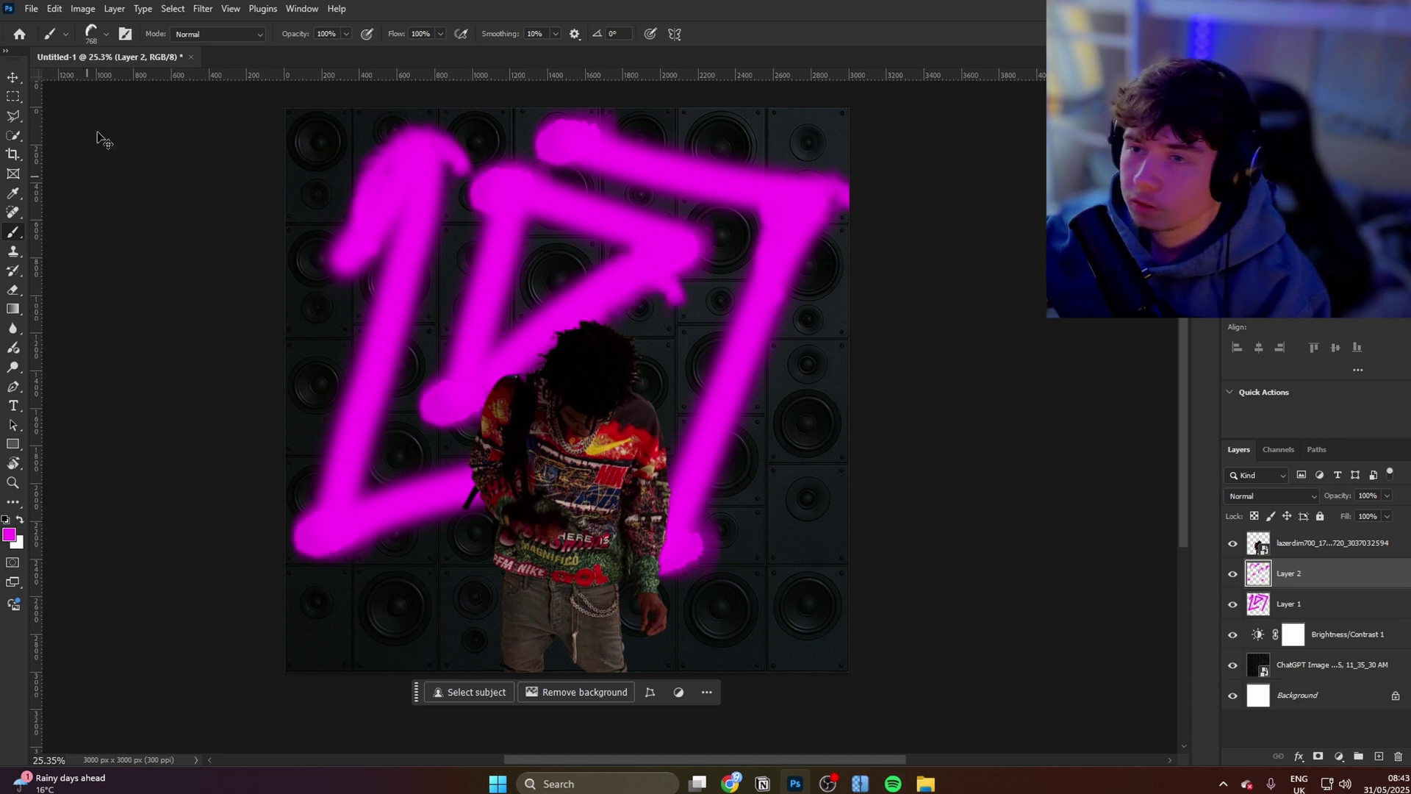
Switch to spray-paint-demo4, size it to about 877 px and spray a faint magenta haze around the logo
{"action": "left_click", "coordinate": [91, 33]}
{"action": "left_click", "coordinate": [94, 274]}
{"action": "left_click_drag", "start_coordinate": [766, 258], "coordinate": [552, 227]}
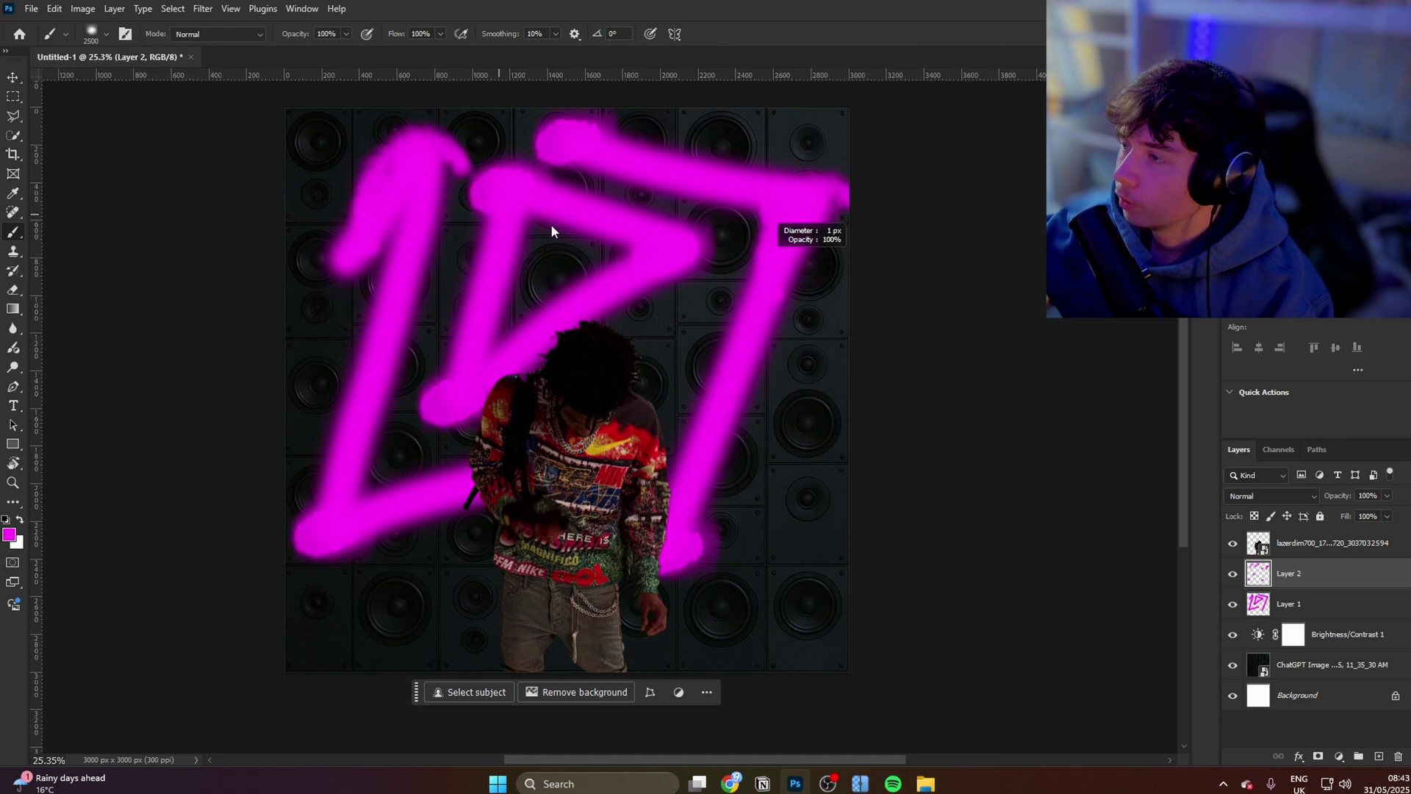
{"action": "left_click", "coordinate": [802, 215]}
{"action": "left_click_drag", "start_coordinate": [803, 269], "coordinate": [804, 269]}
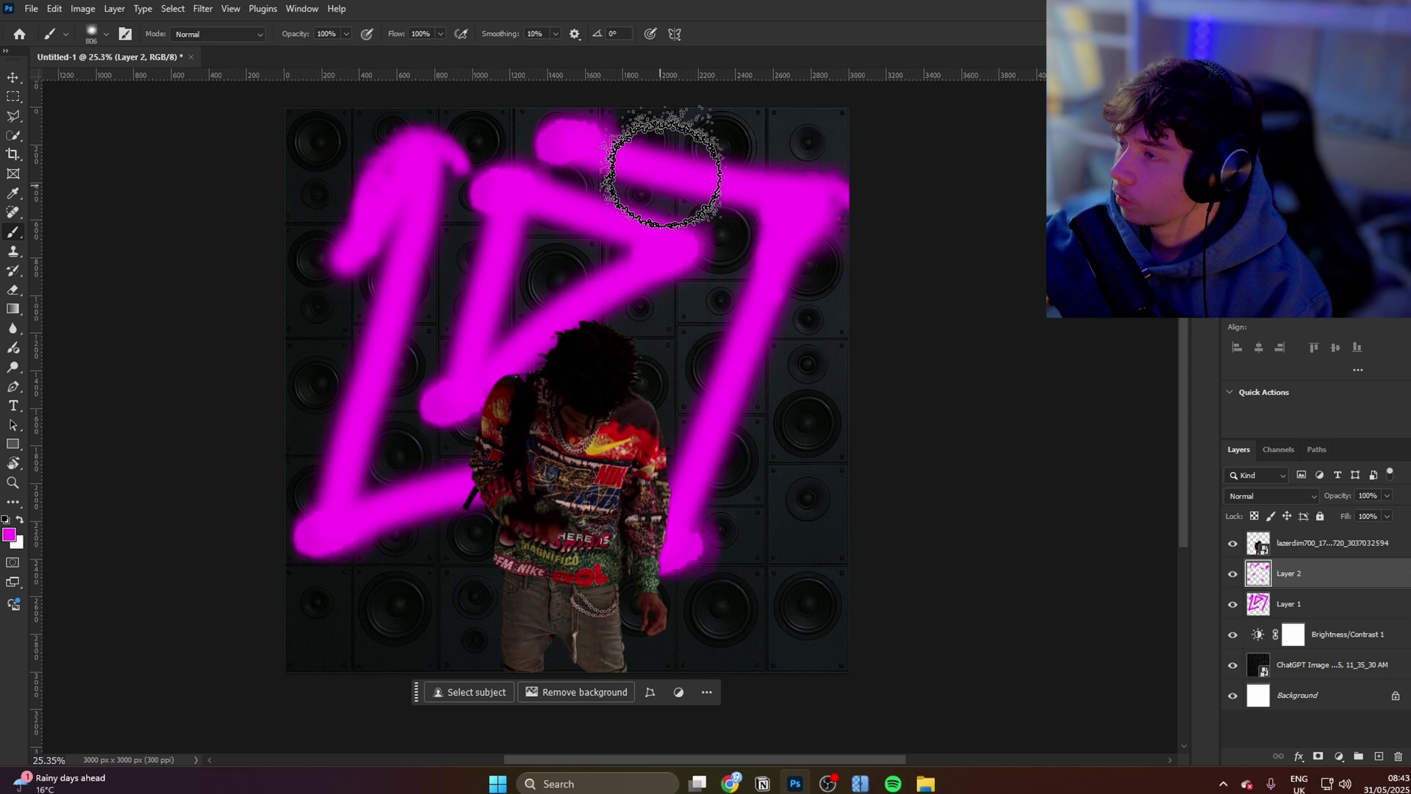
{"action": "left_click_drag", "start_coordinate": [684, 167], "coordinate": [661, 169]}
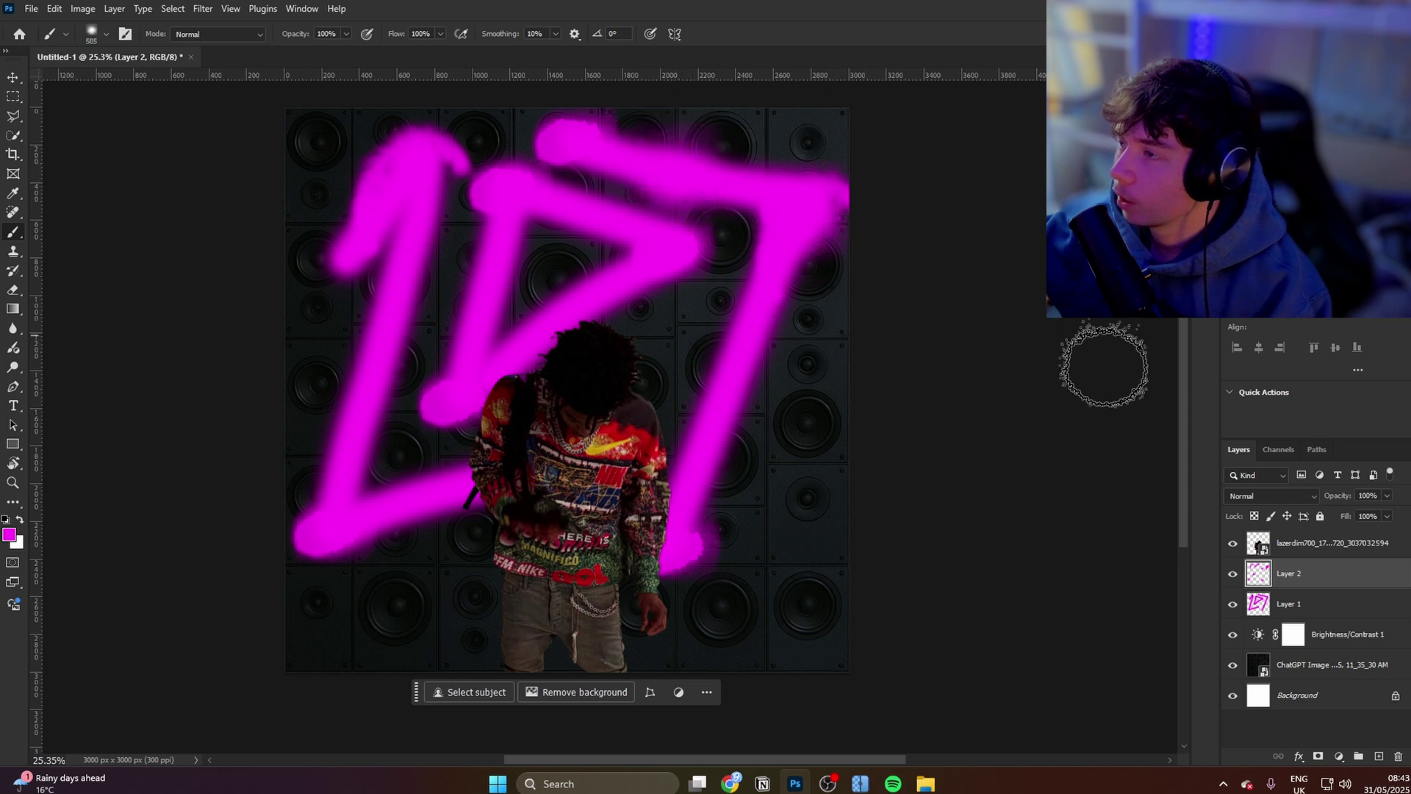
{"action": "right_click", "coordinate": [727, 371], "text": "alt"}
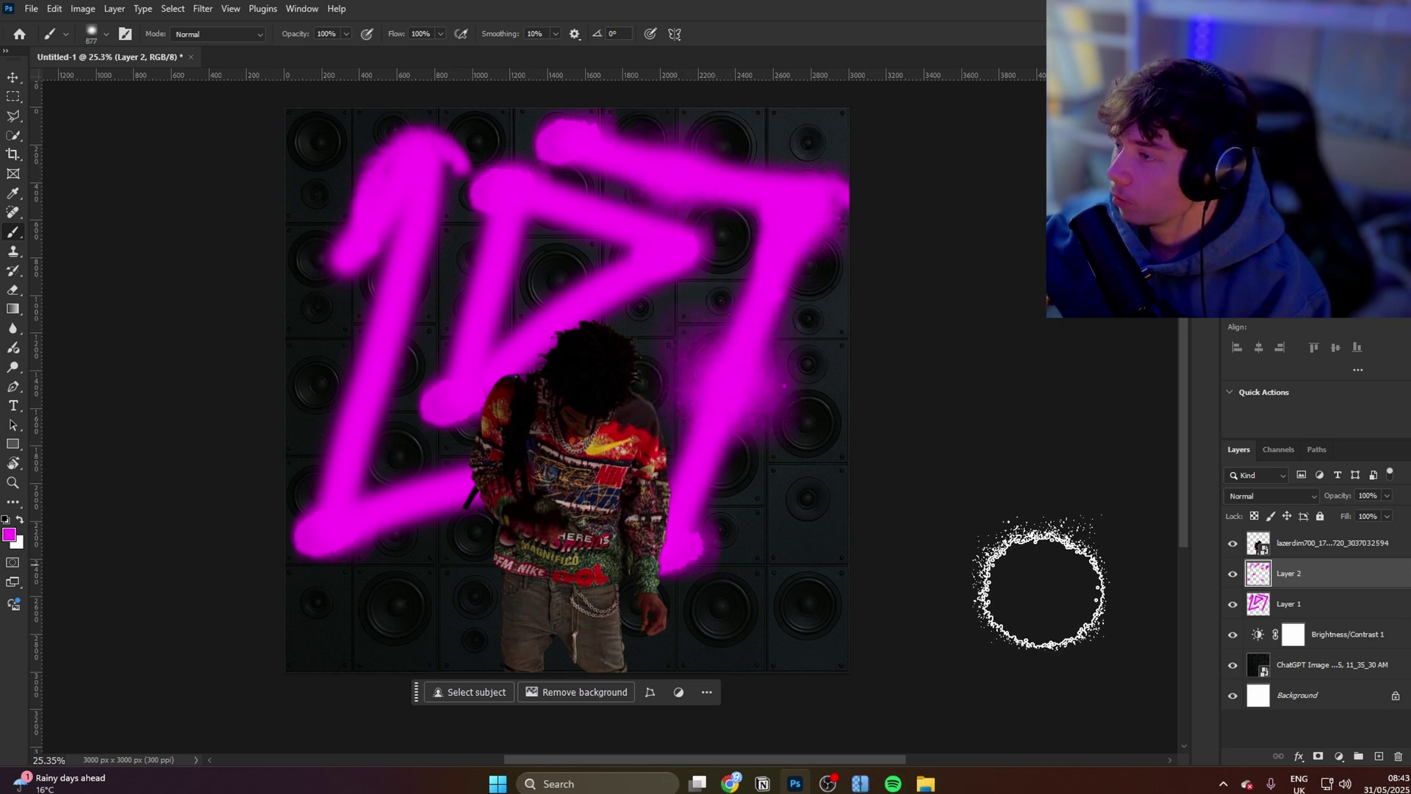
{"action": "mouse_move", "coordinate": [466, 497]}
{"action": "left_mouse_down"}
{"action": "mouse_move", "coordinate": [409, 497]}
{"action": "mouse_move", "coordinate": [448, 491]}
{"action": "mouse_move", "coordinate": [415, 493]}
{"action": "mouse_move", "coordinate": [368, 388]}
{"action": "mouse_move", "coordinate": [362, 346]}
{"action": "left_mouse_up"}
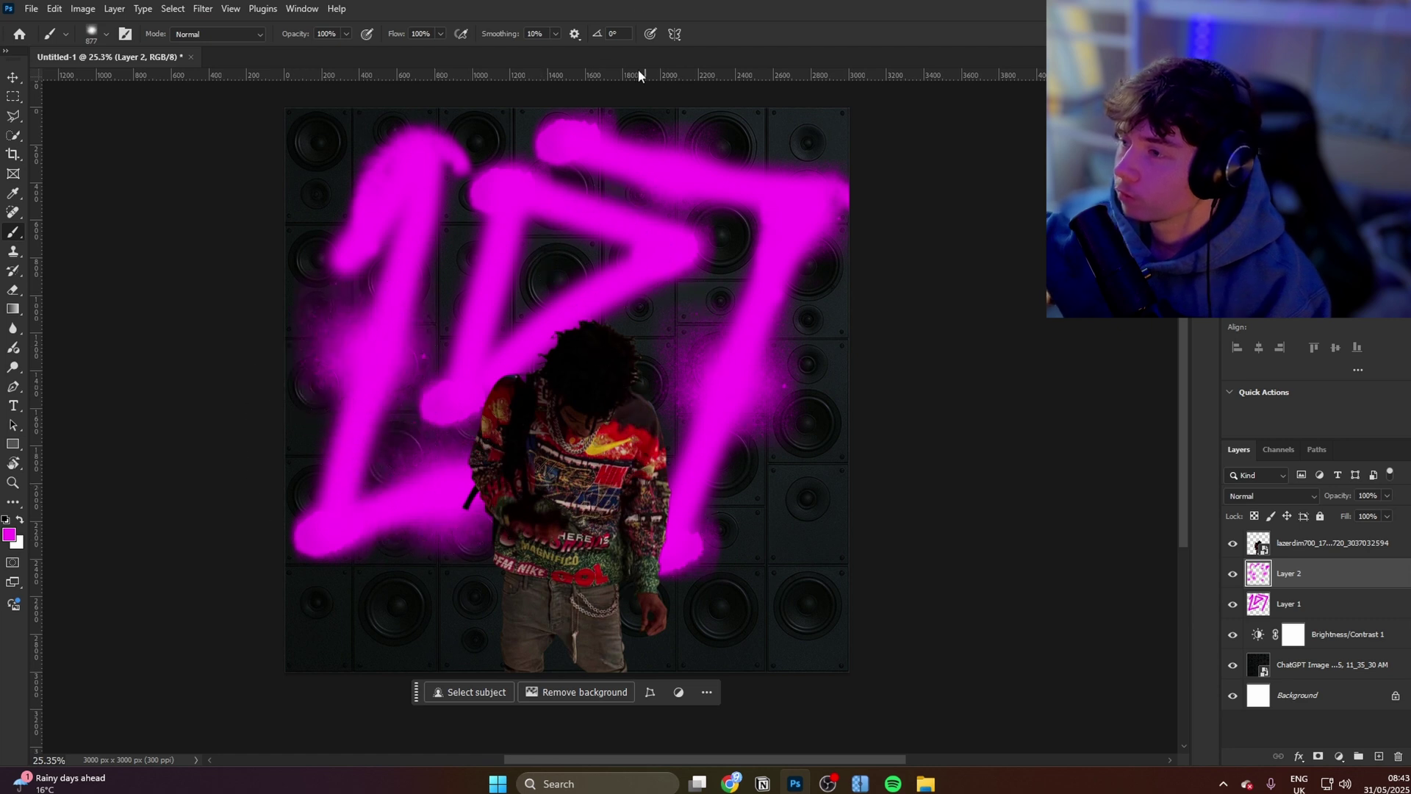
Choose the spray-paint drip brush at about 764 px and stamp drips above the head and on the graffiti
{"action": "left_click", "coordinate": [92, 34]}
{"action": "scroll", "coordinate": [86, 217], "scroll_direction": "down", "scroll_amount": 2}
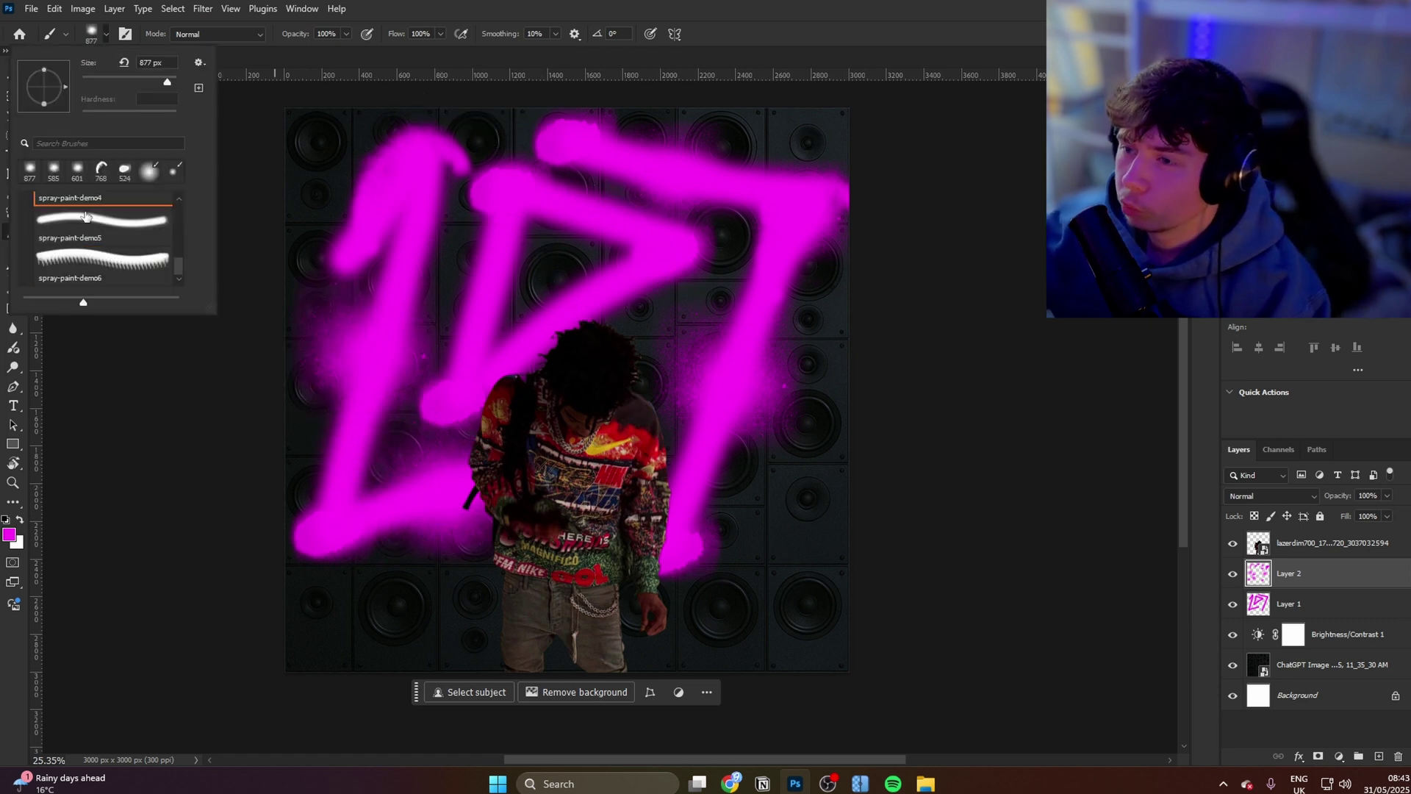
{"action": "left_click", "coordinate": [118, 249]}
{"action": "key", "text": "Return"}
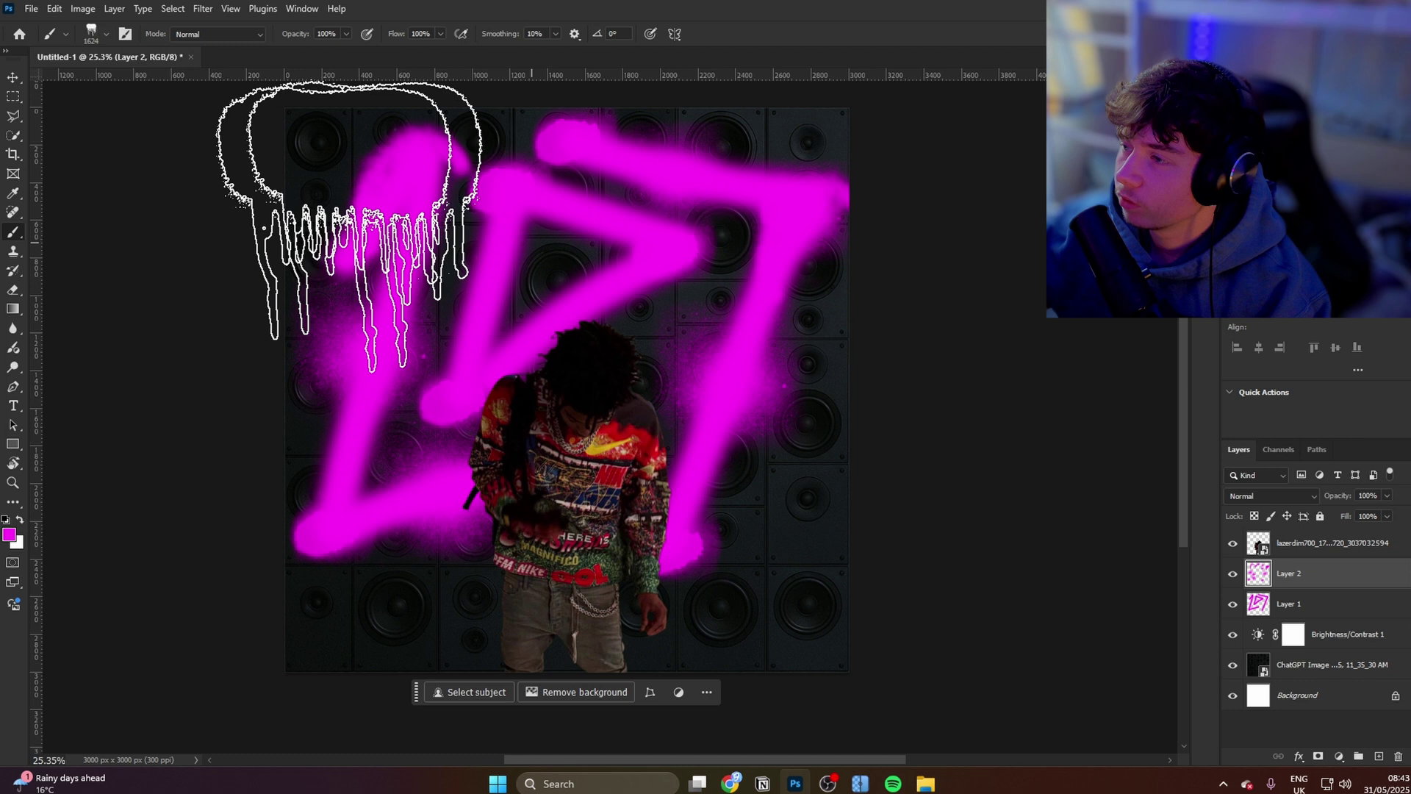
{"action": "left_click_drag", "start_coordinate": [522, 279], "coordinate": [444, 278]}
{"action": "left_click", "coordinate": [608, 335]}
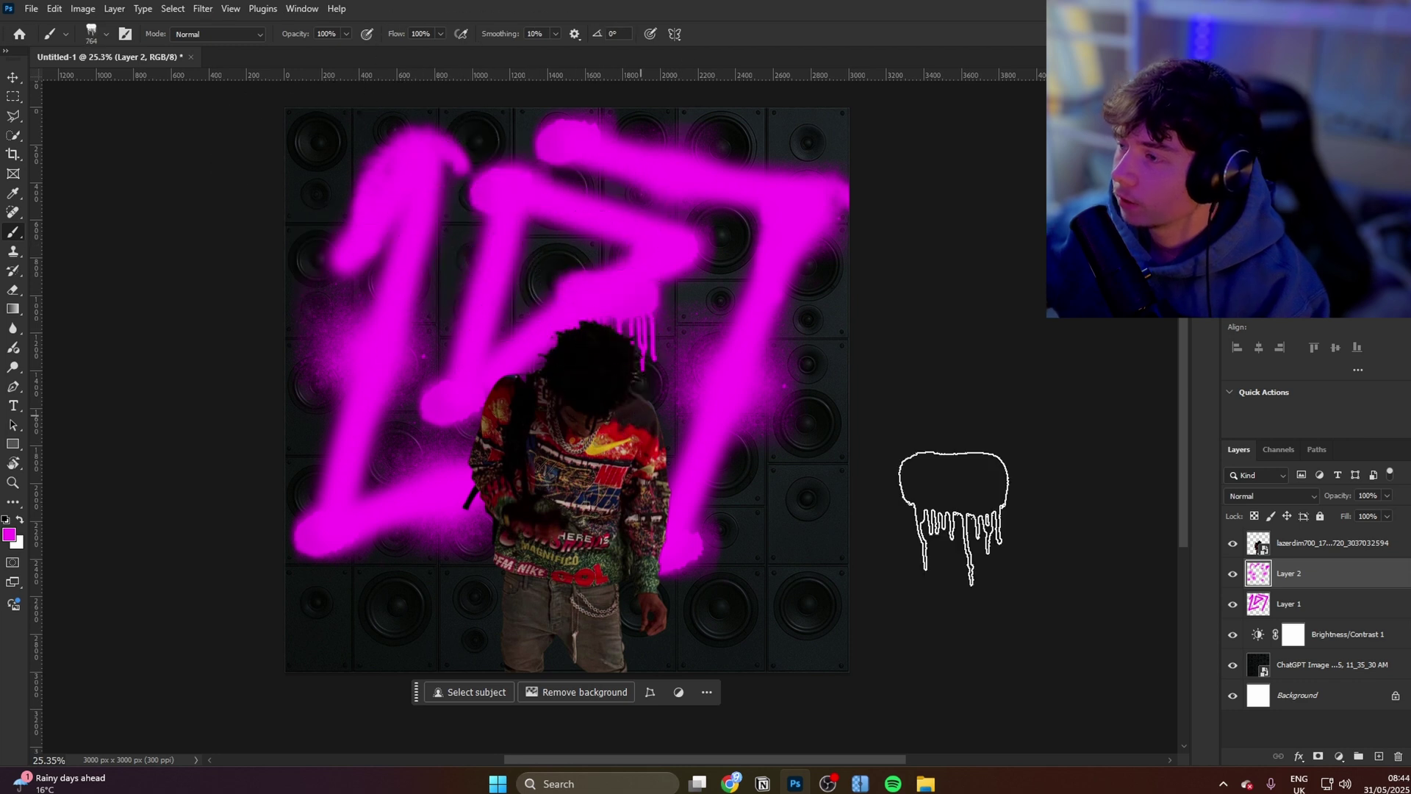
{"action": "key", "text": "bracketleft"}
{"action": "left_click", "coordinate": [669, 294]}
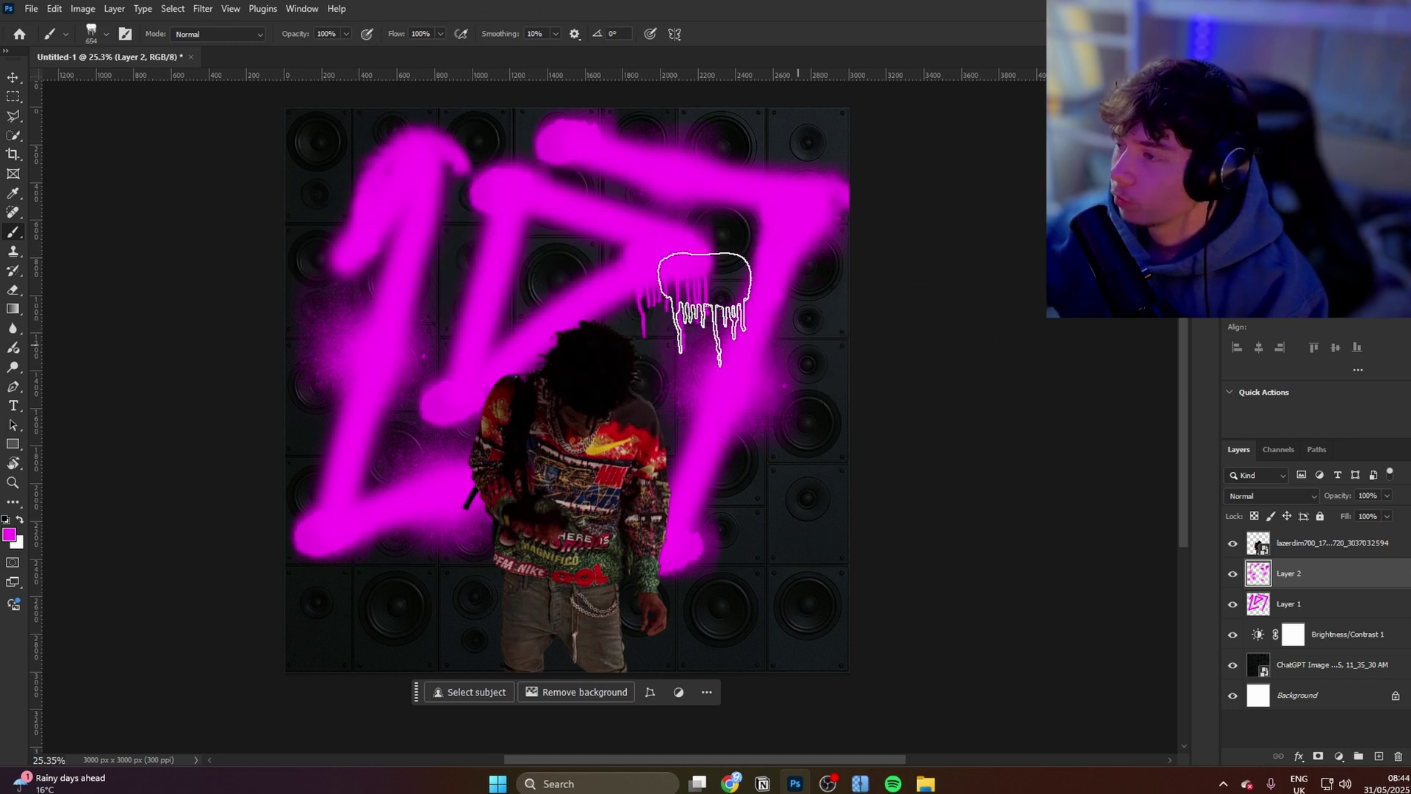
Stamp drips under the 7's top right and lower end, the L's bottom and the D's top
{"action": "left_click", "coordinate": [820, 220]}
{"action": "left_click_drag", "start_coordinate": [830, 418], "coordinate": [876, 305]}
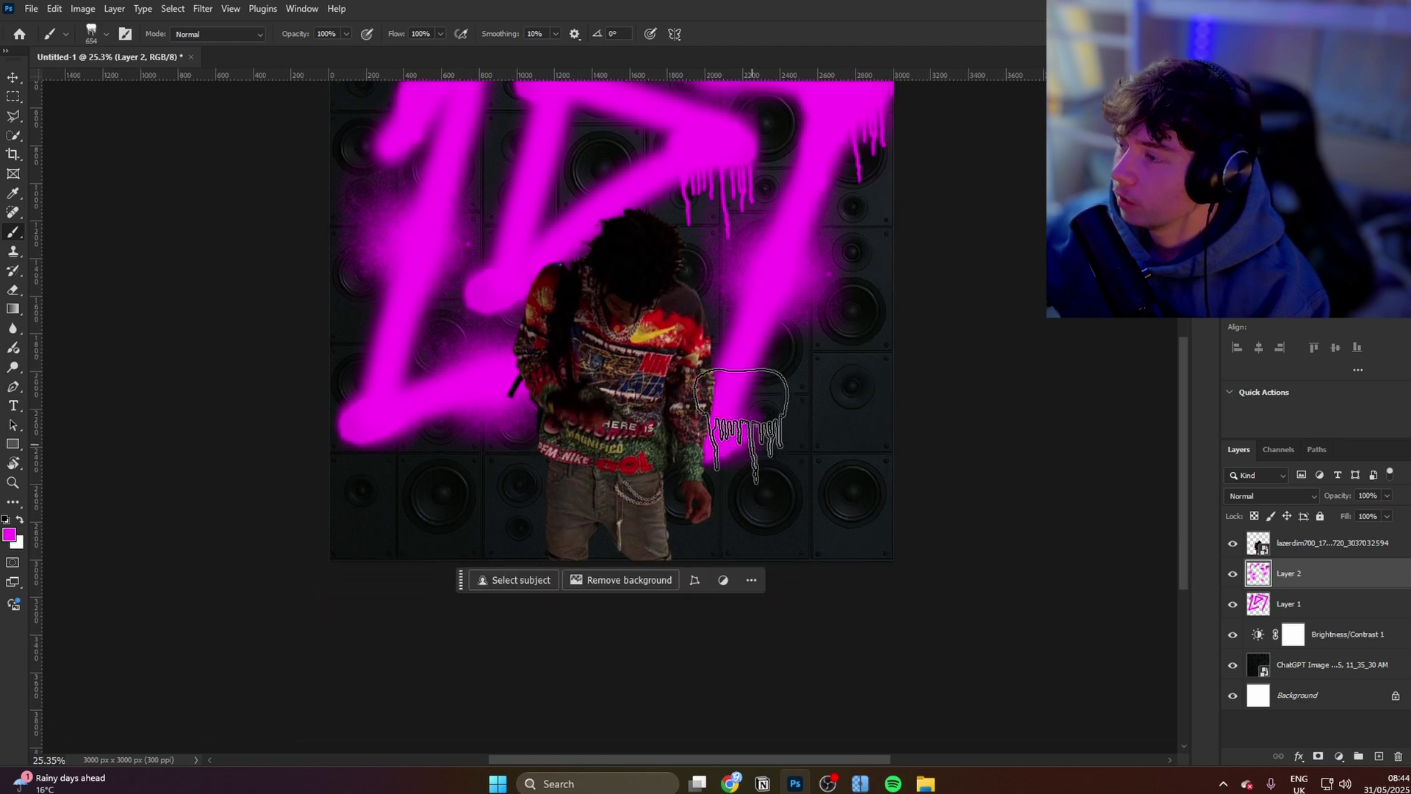
{"action": "left_click", "coordinate": [724, 452]}
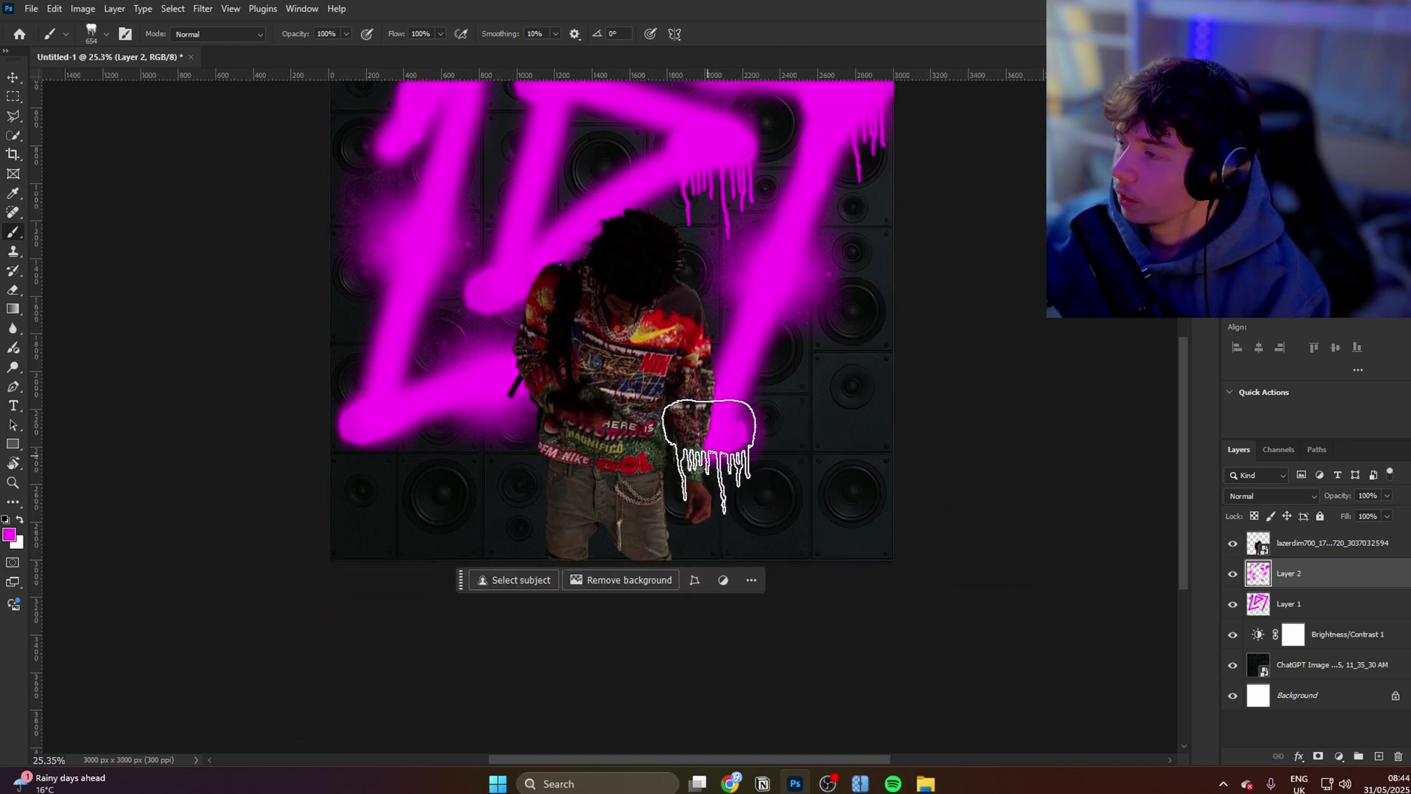
{"action": "left_click", "coordinate": [436, 445]}
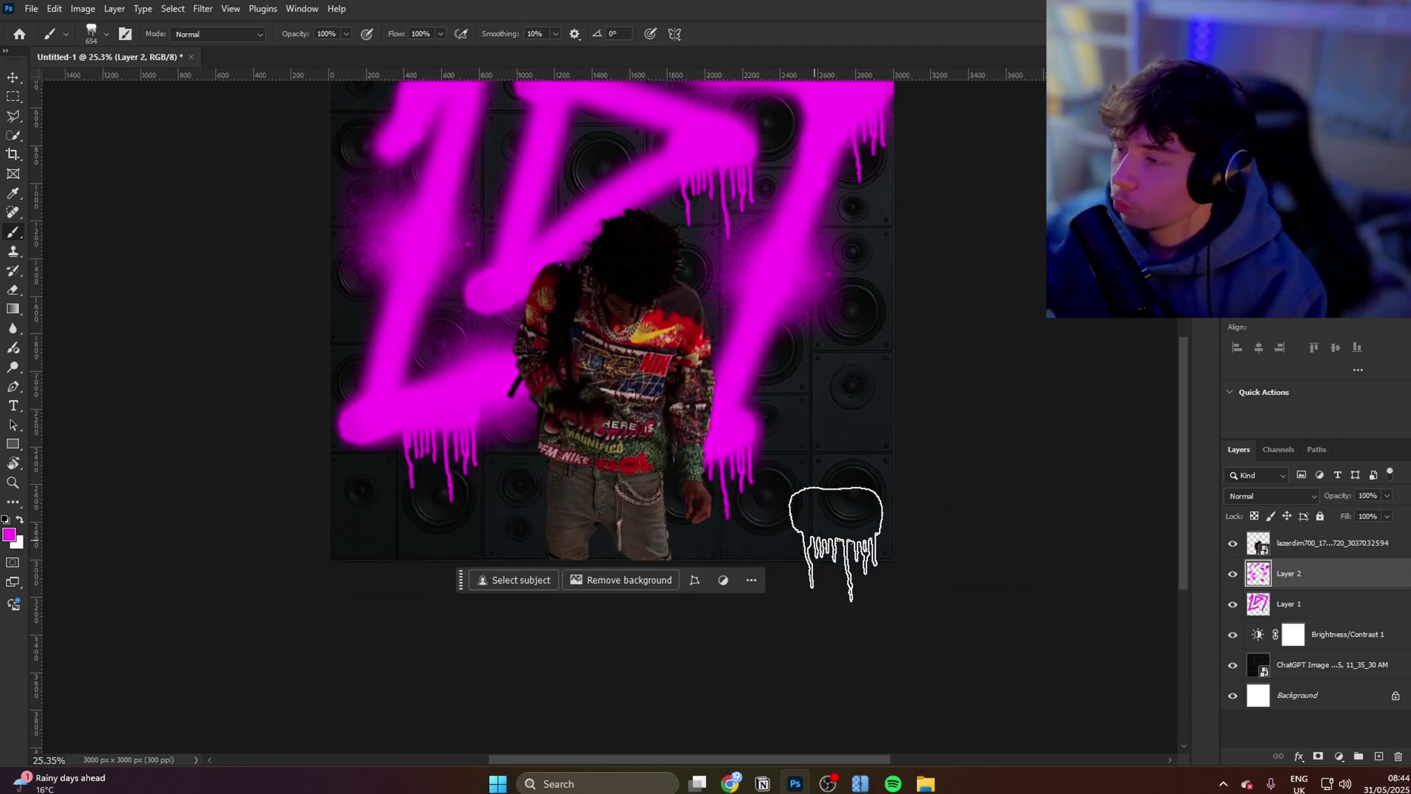
{"action": "mouse_move", "coordinate": [581, 327]}
{"action": "left_mouse_down"}
{"action": "mouse_move", "coordinate": [551, 394]}
{"action": "mouse_move", "coordinate": [508, 415]}
{"action": "left_mouse_up"}
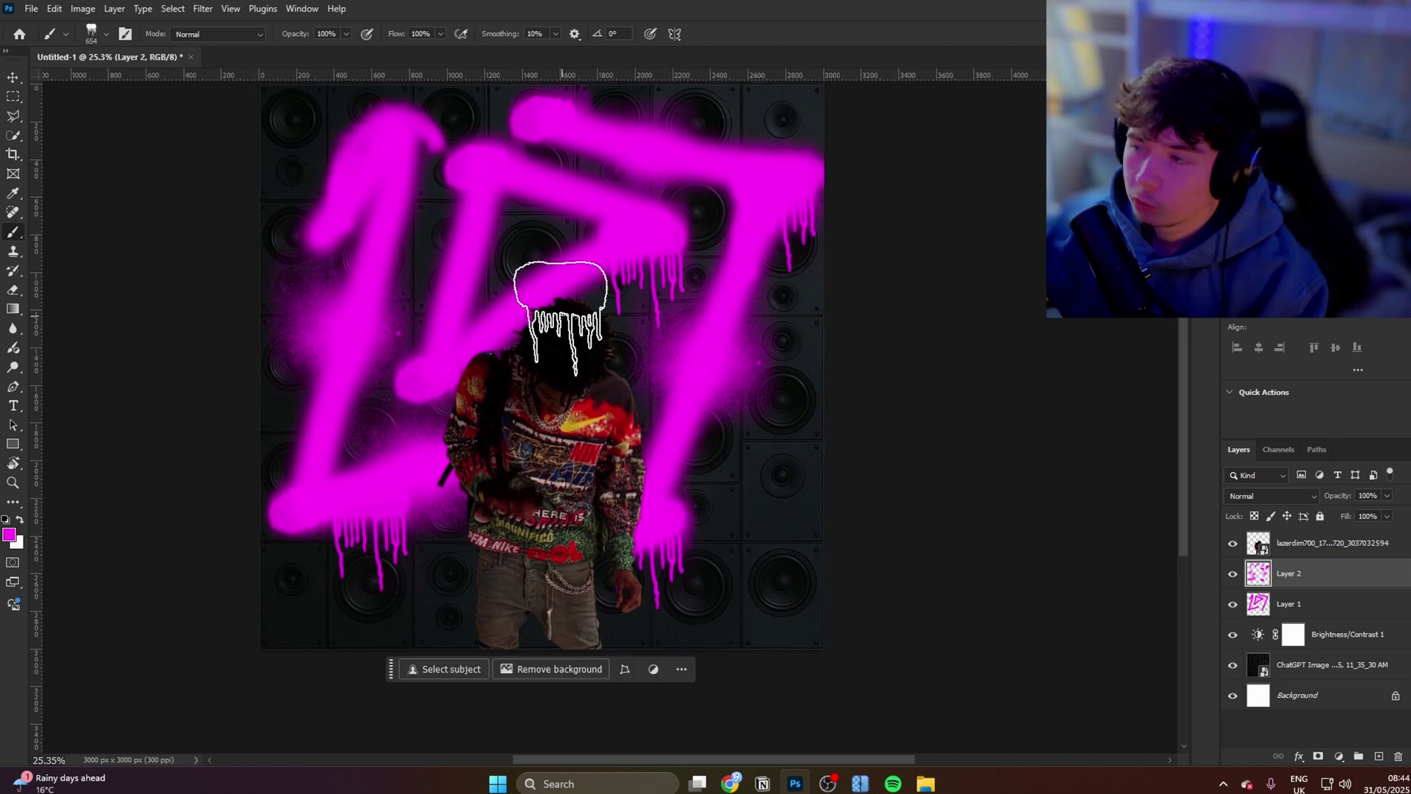
{"action": "left_click", "coordinate": [518, 220]}
{"action": "left_click_drag", "start_coordinate": [519, 220], "coordinate": [507, 299]}
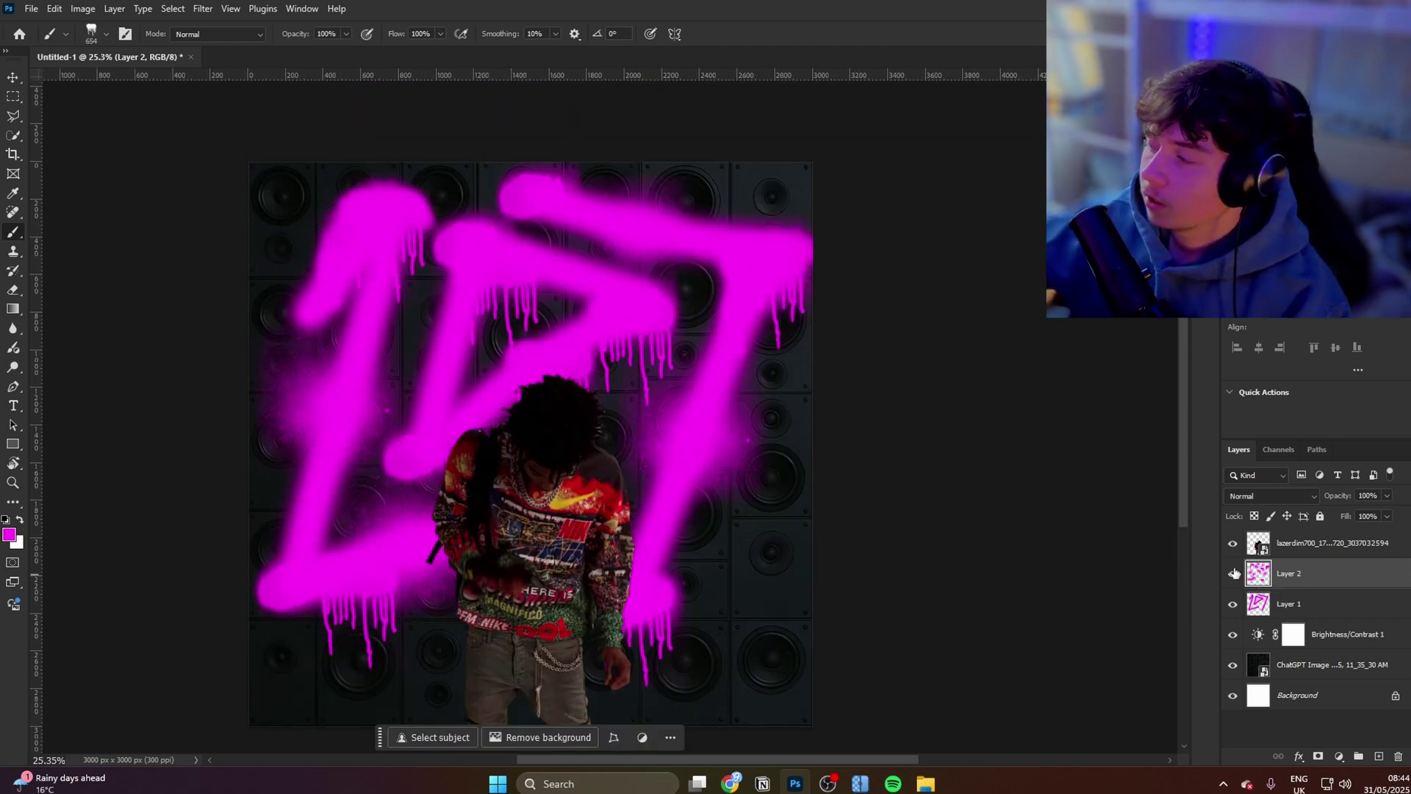
Toggle the drip and clean graffiti layers on and off to compare them
{"action": "left_click", "coordinate": [1233, 605]}
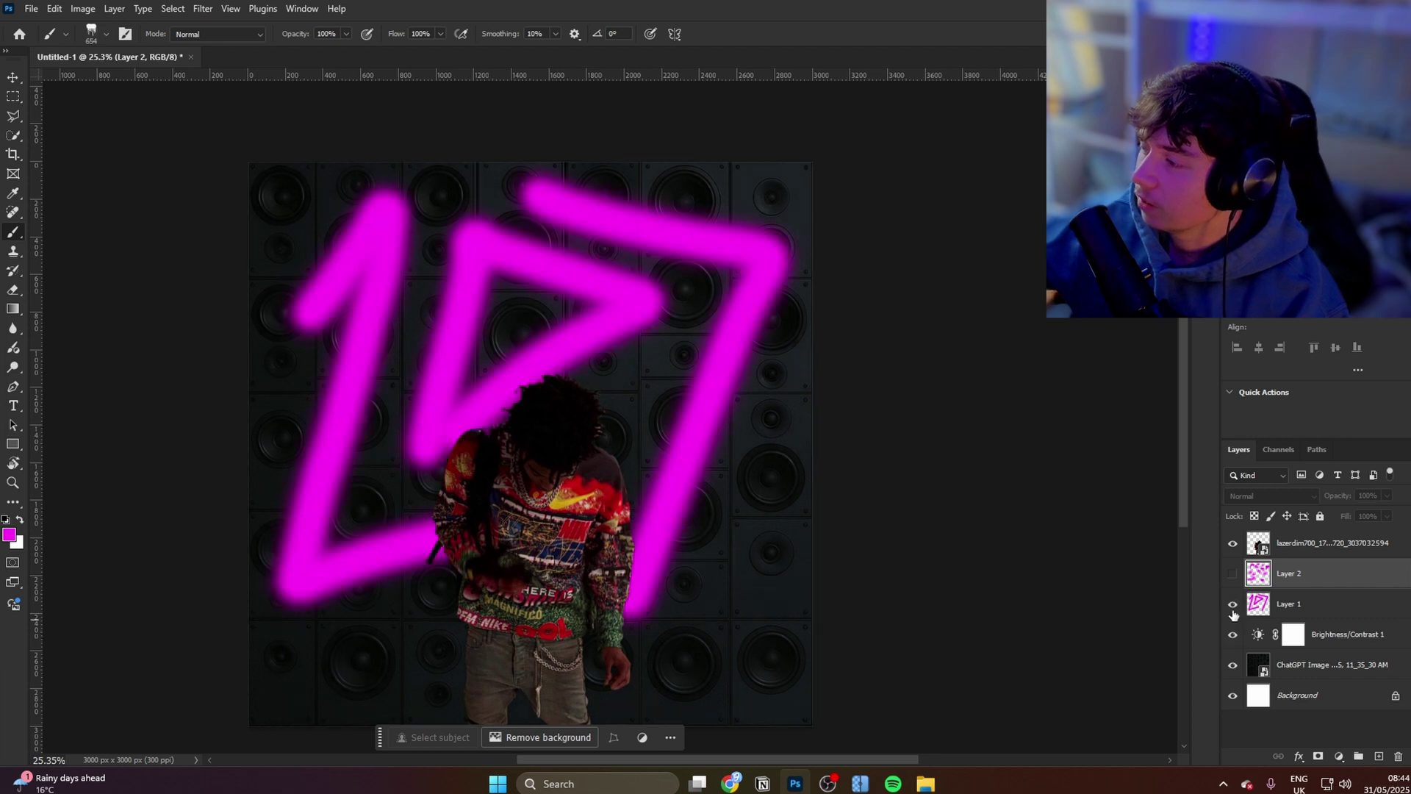
{"action": "left_click", "coordinate": [1232, 605]}
{"action": "left_click", "coordinate": [1232, 604]}
{"action": "left_click", "coordinate": [1232, 574]}
{"action": "left_click", "coordinate": [1233, 574]}
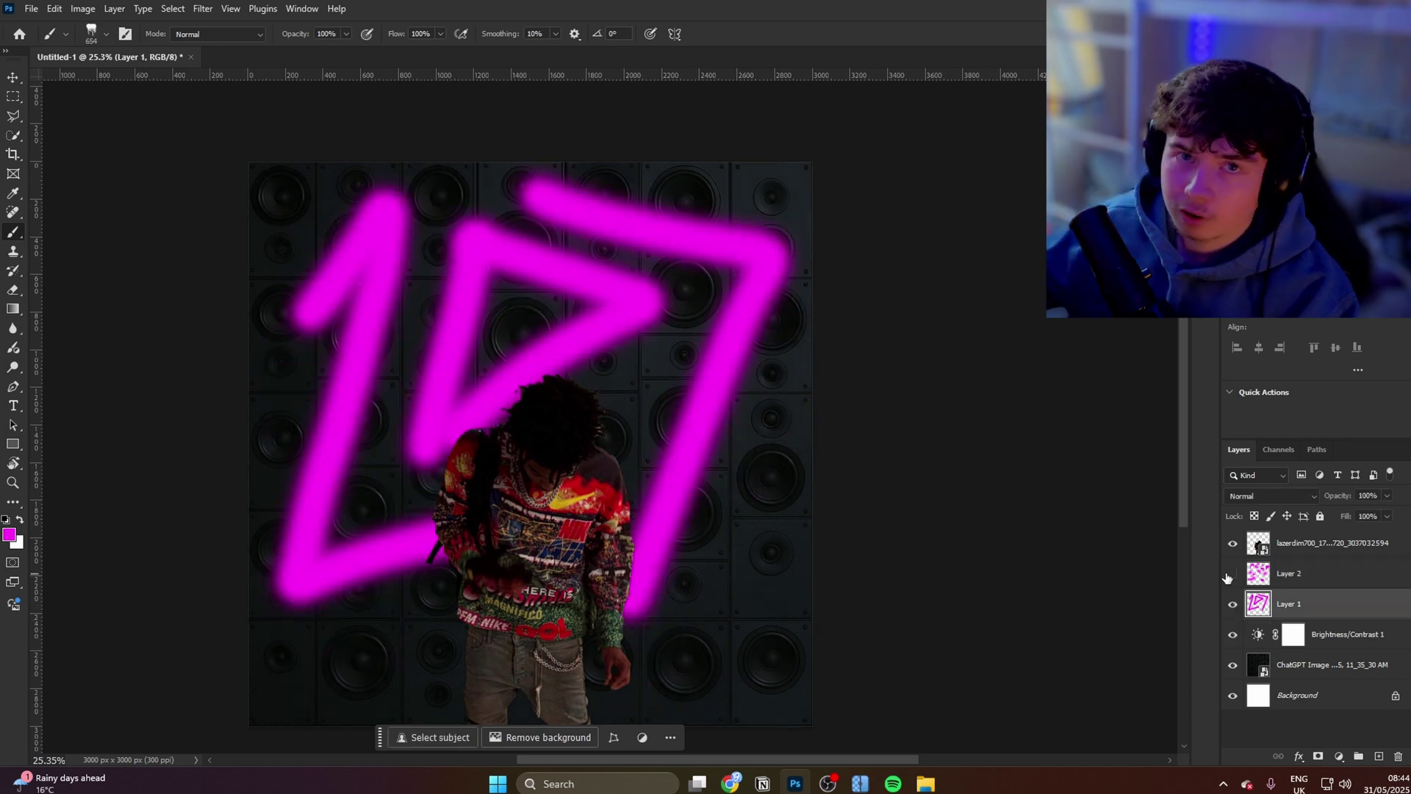
{"action": "left_click", "coordinate": [1232, 574]}
Group both graffiti layers, duplicate and merge the group, and hide the original Group 1
{"action": "left_click", "coordinate": [1332, 568]}
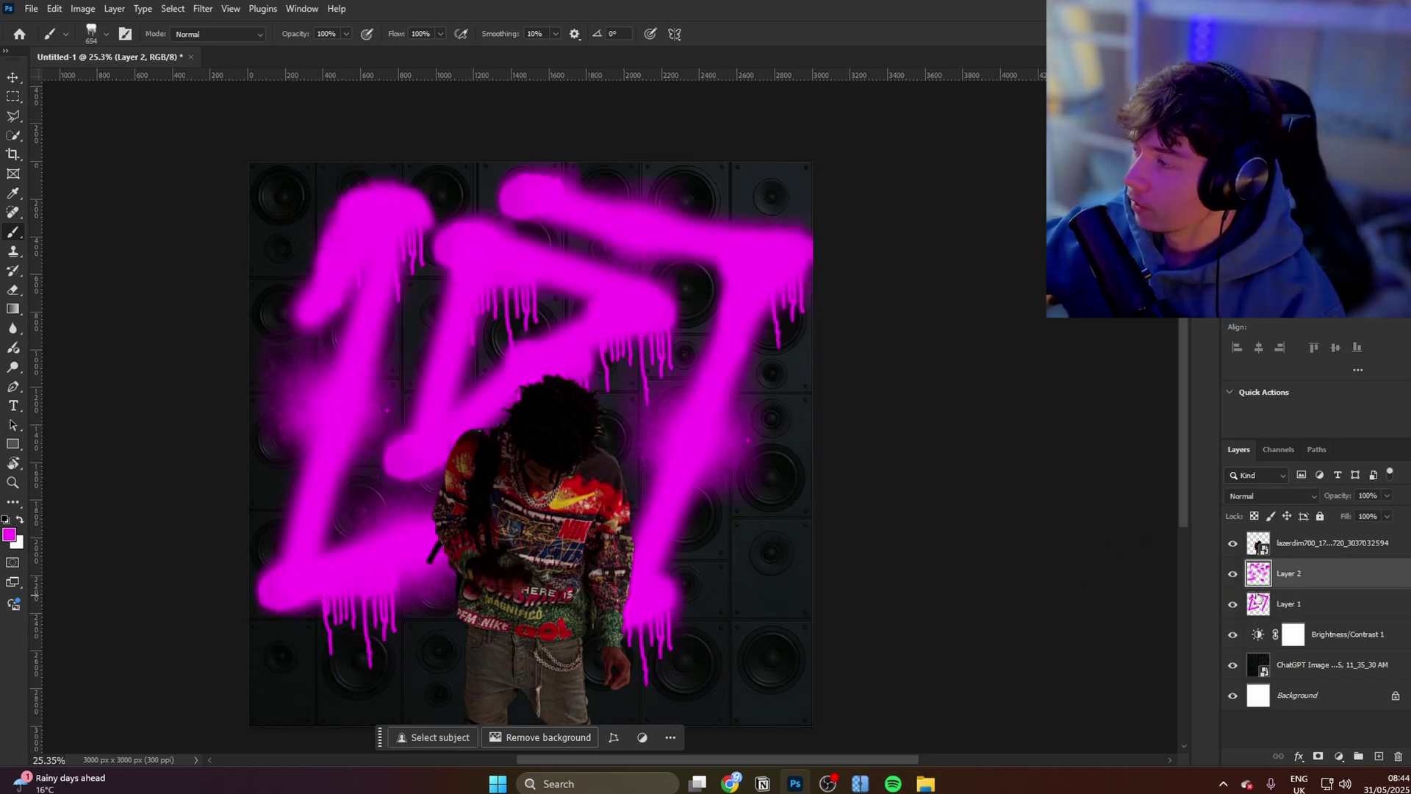
{"action": "left_click", "coordinate": [1305, 597], "text": "shift"}
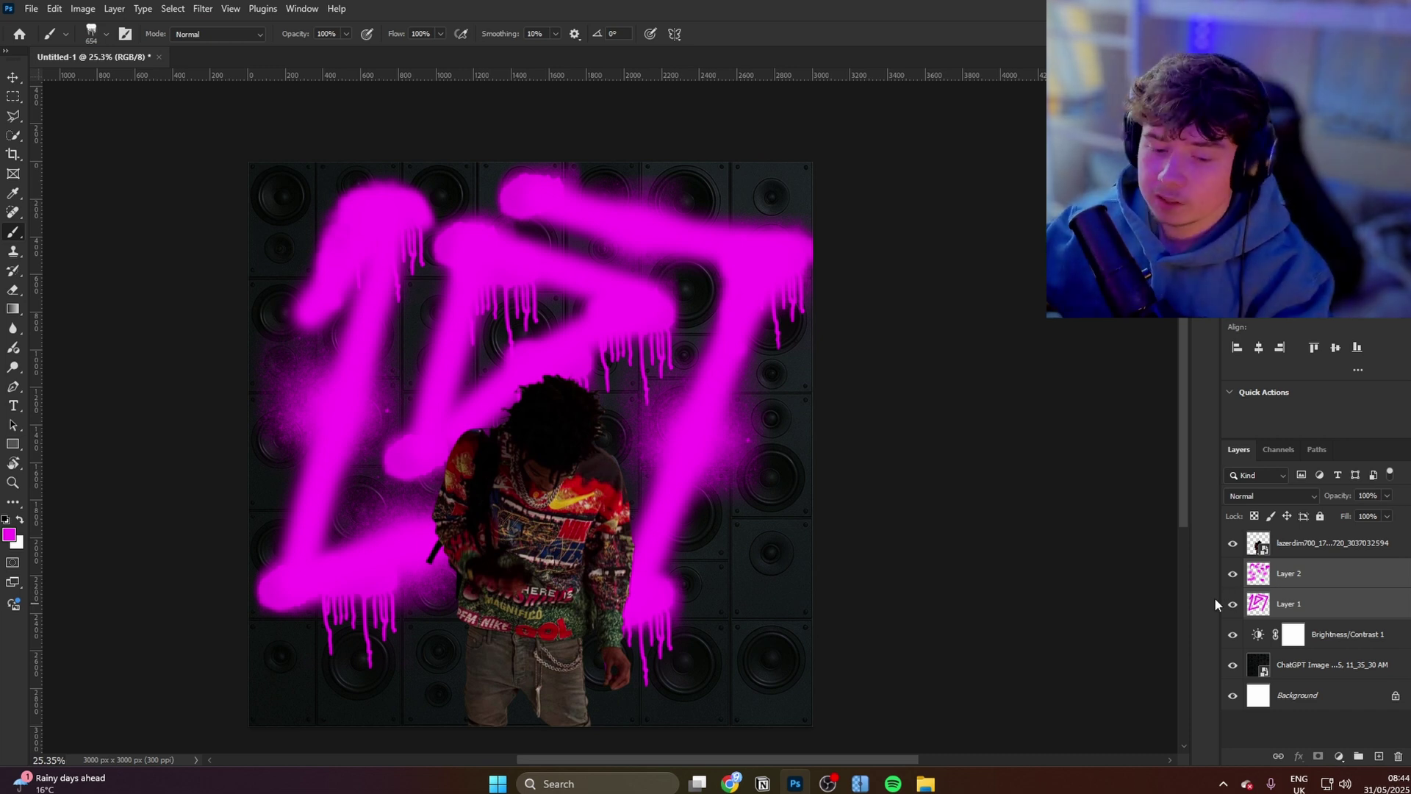
{"action": "key", "text": "ctrl+g"}
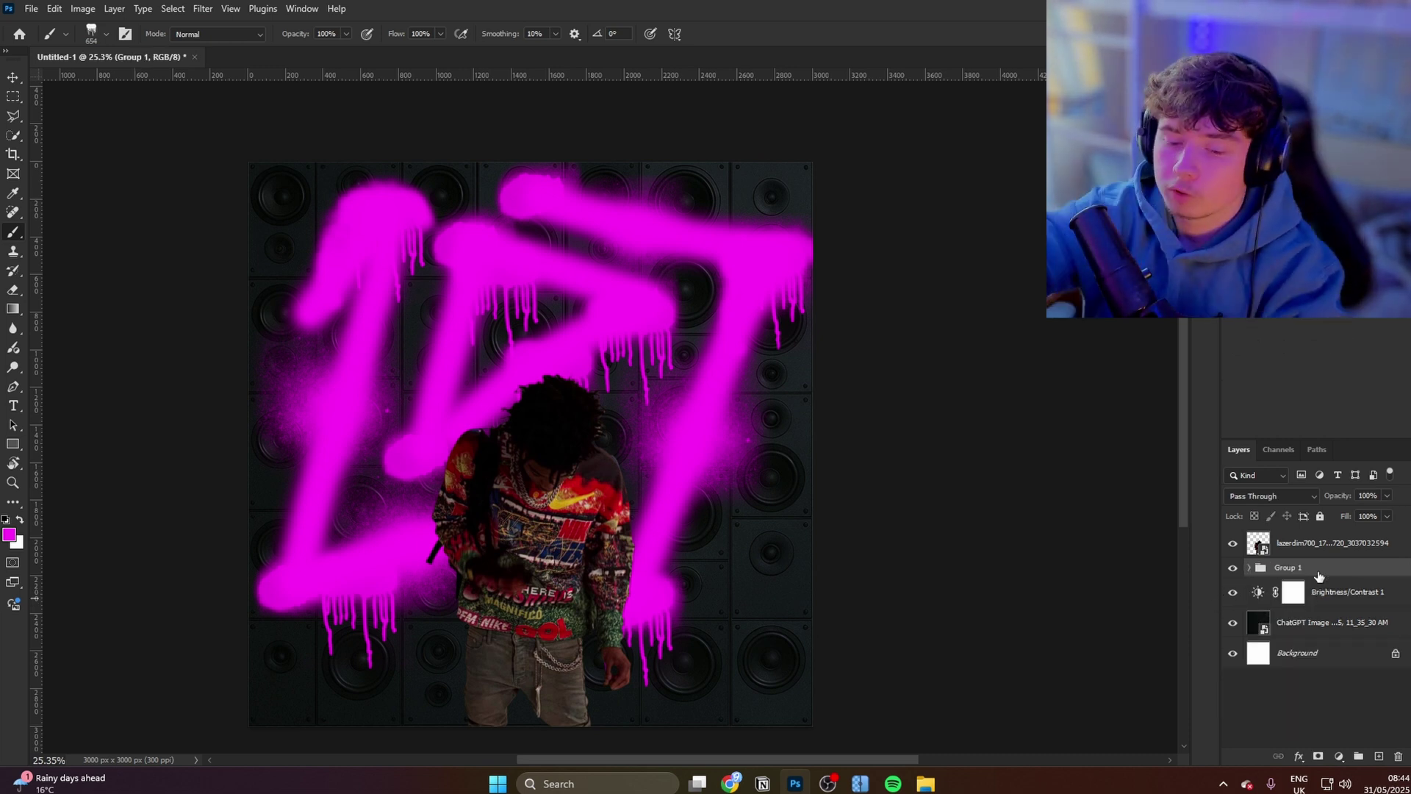
{"action": "key", "text": "ctrl+j"}
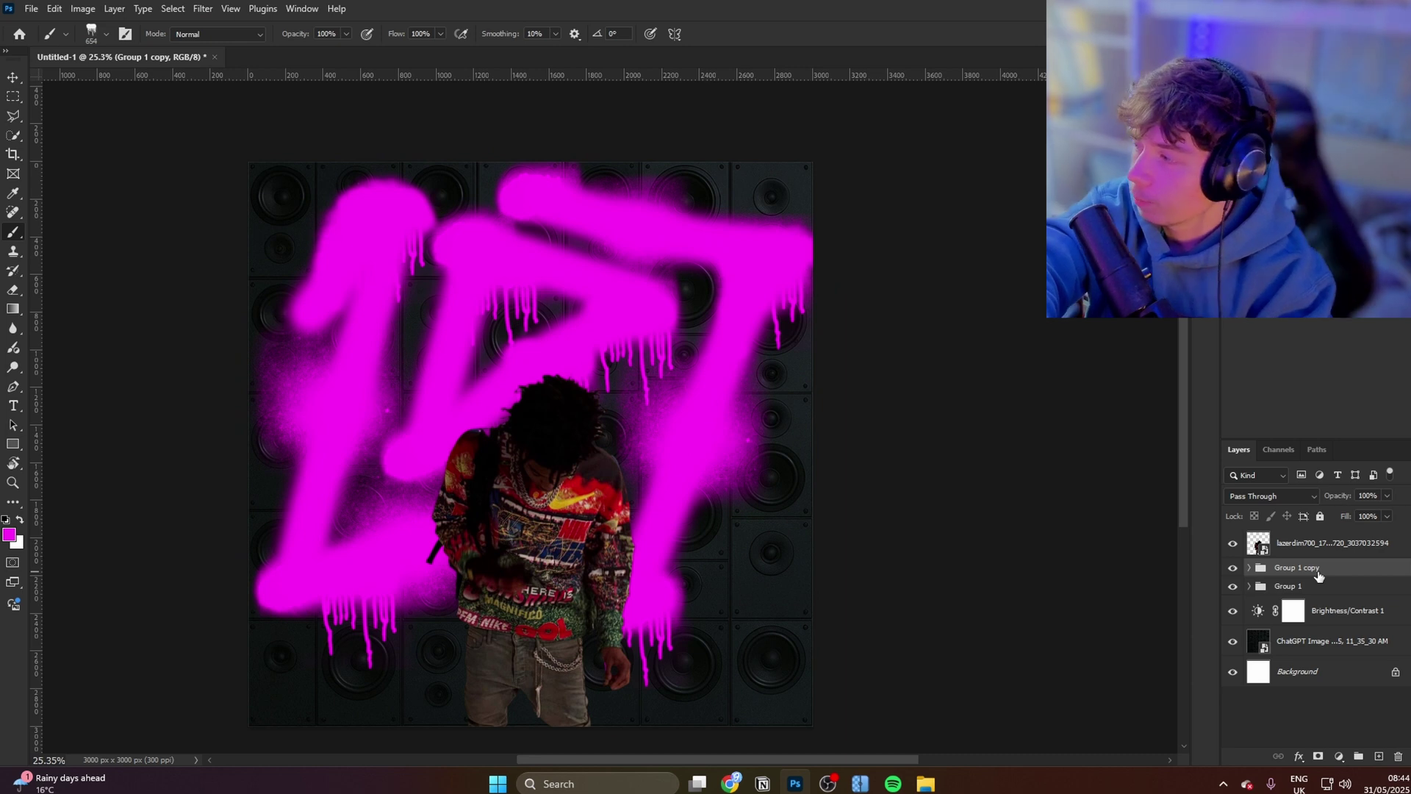
{"action": "key", "text": "ctrl+e"}
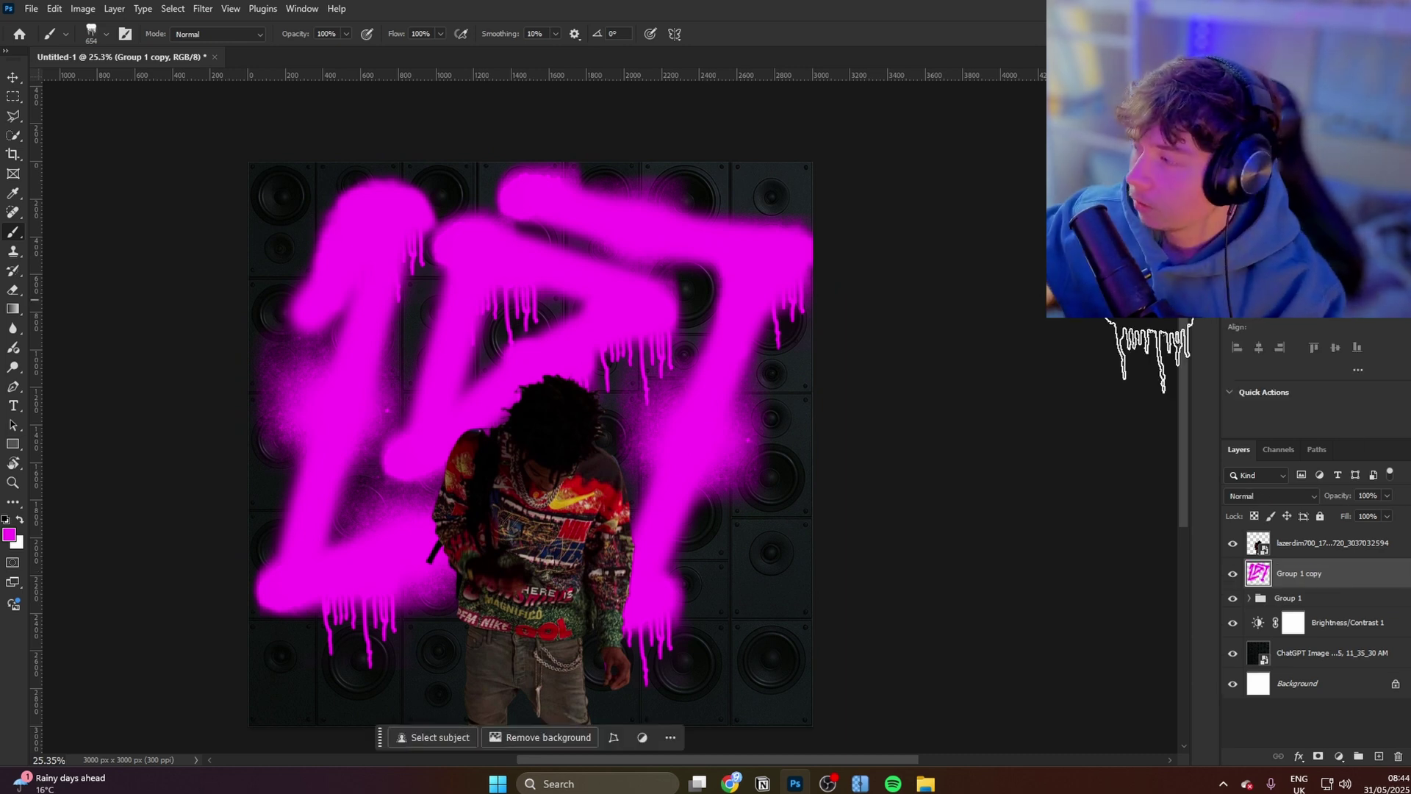
{"action": "key", "text": "v"}
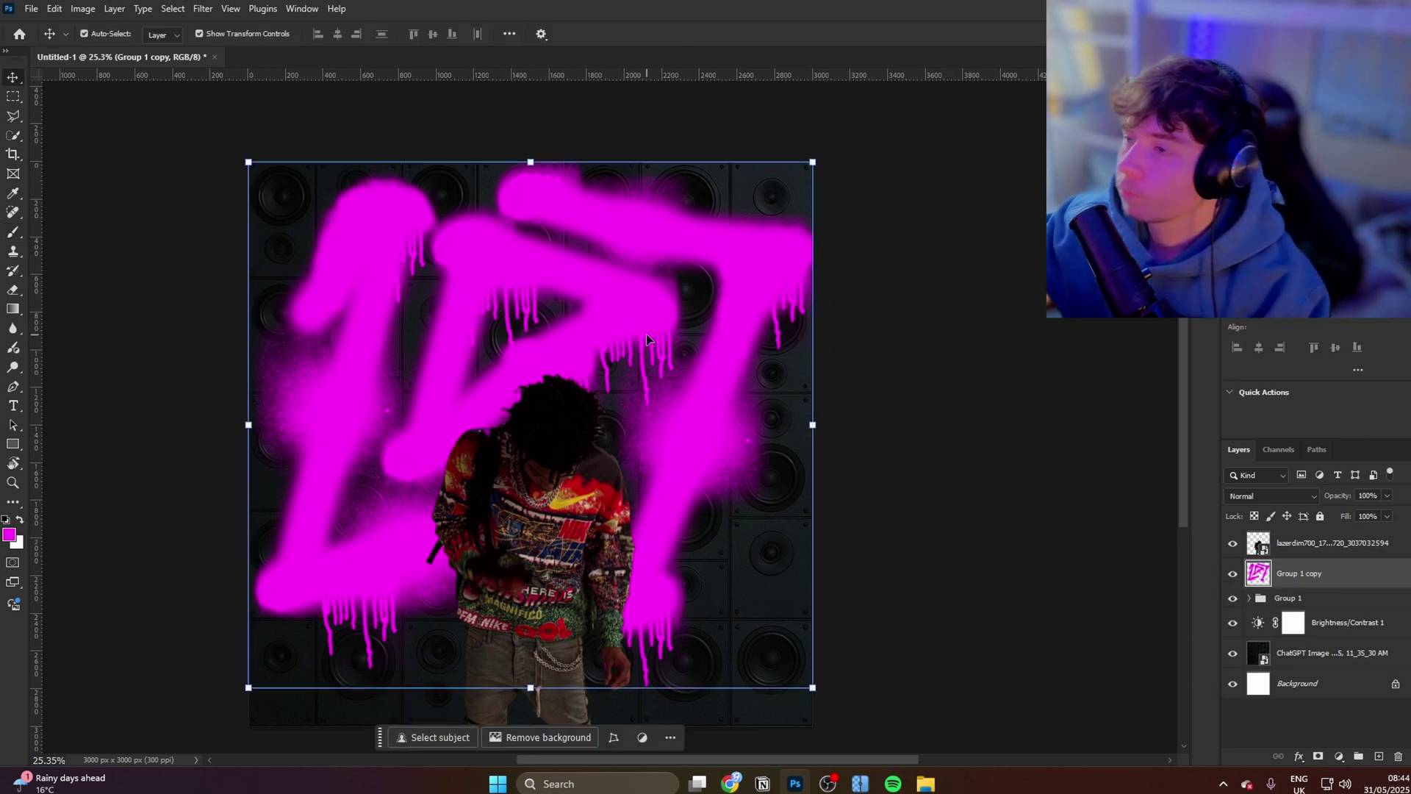
{"action": "left_click", "coordinate": [1232, 597]}
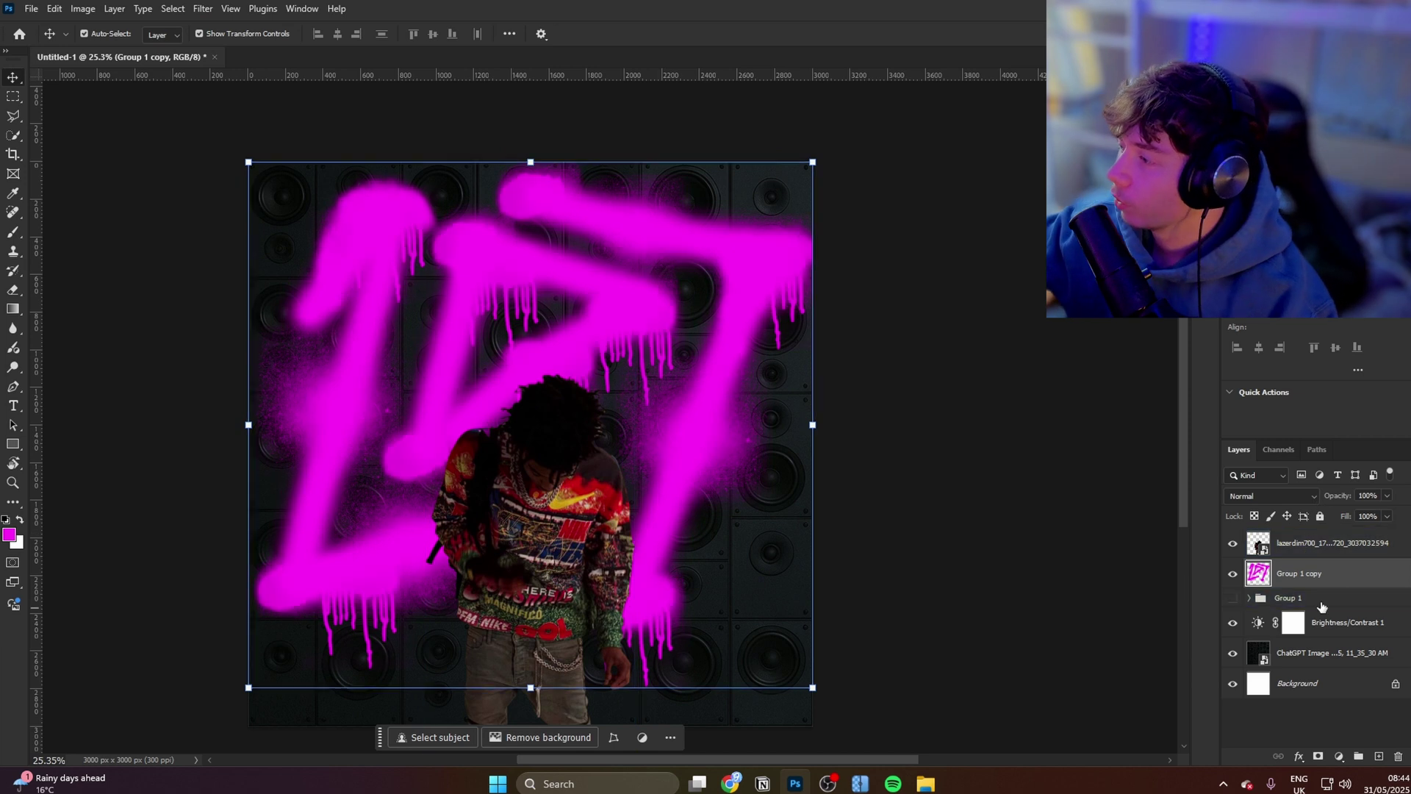
Set the merged graffiti layer's blend mode to Linear Dodge (Add) and inspect the glow
{"action": "left_click", "coordinate": [1255, 502]}
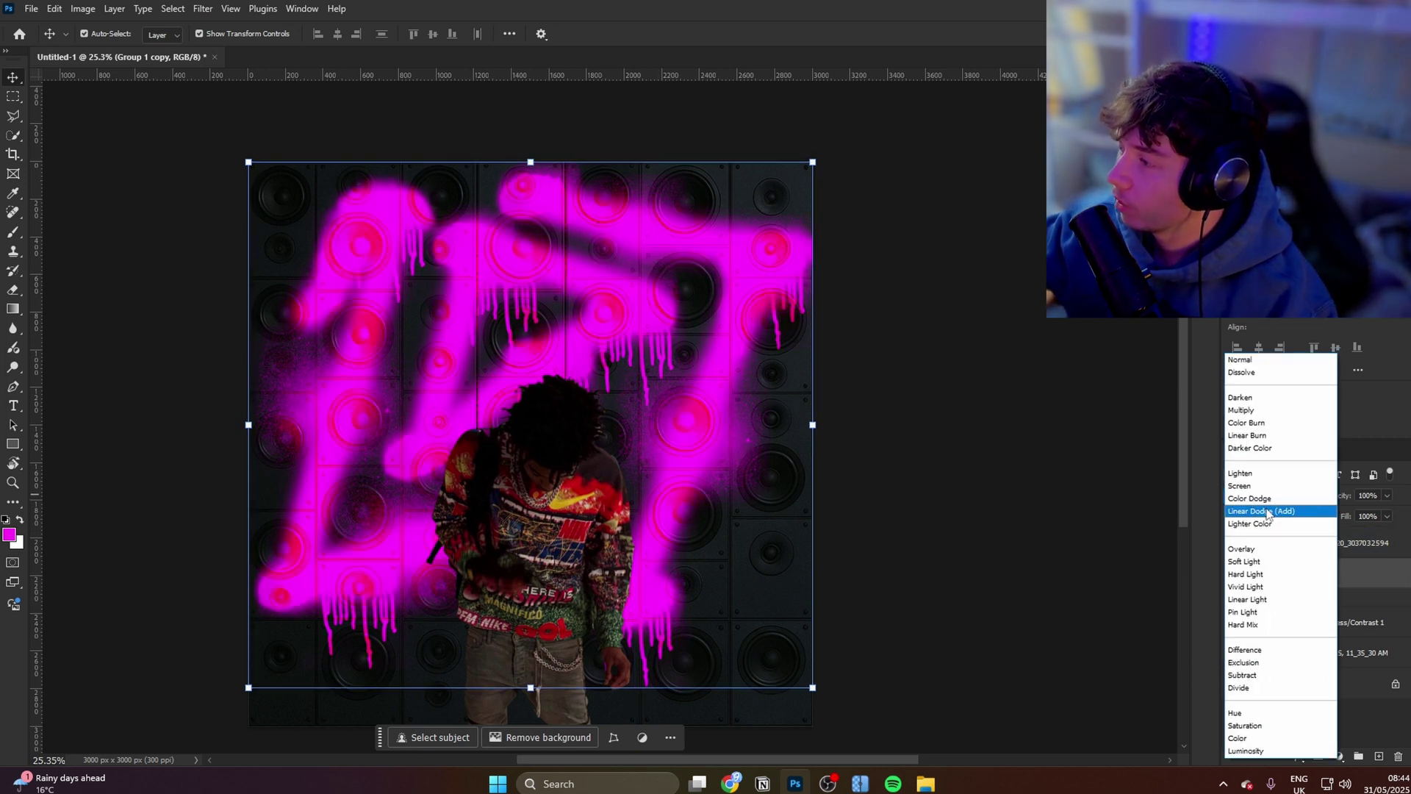
{"action": "left_click", "coordinate": [1272, 511]}
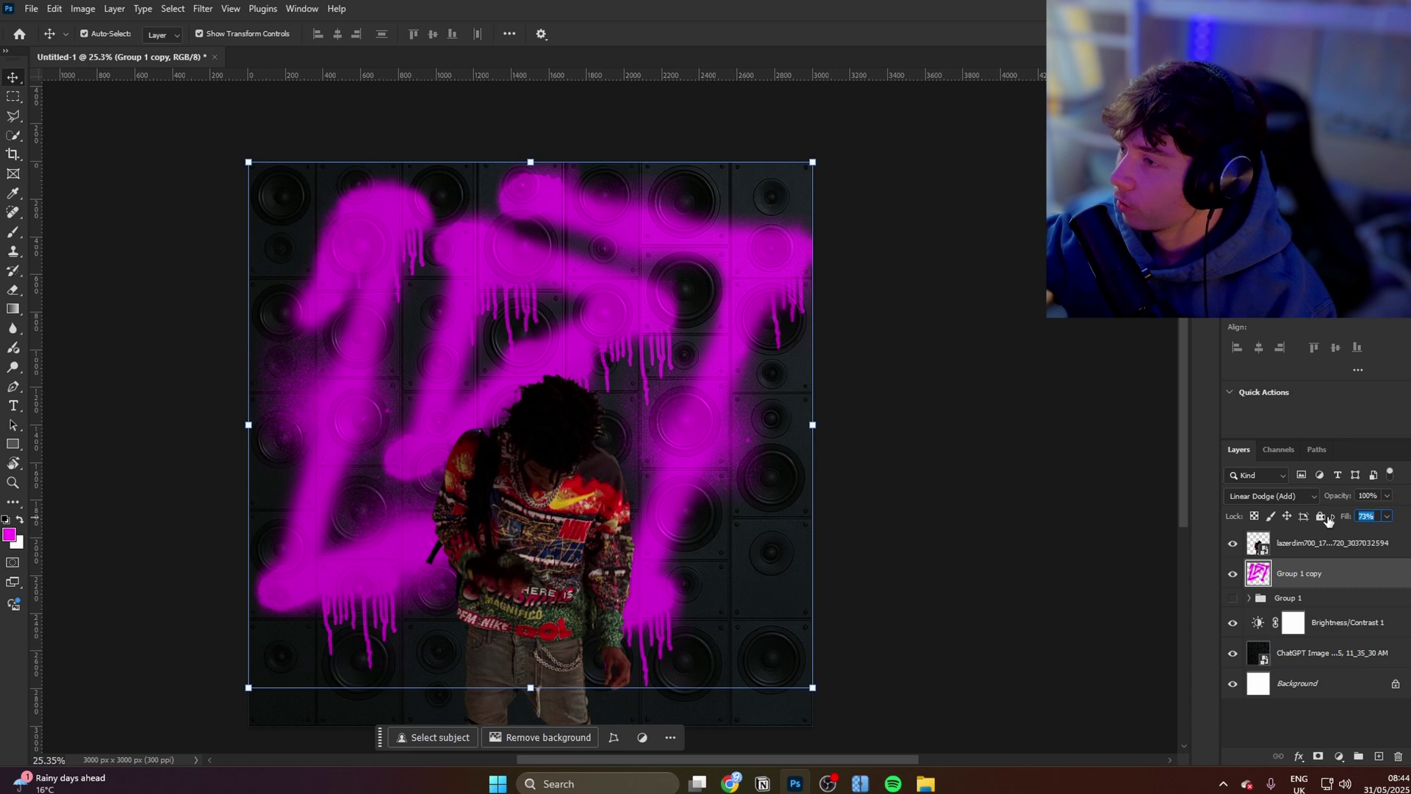
{"action": "left_click_drag", "start_coordinate": [687, 254], "coordinate": [718, 237]}
{"action": "left_click_drag", "start_coordinate": [819, 274], "coordinate": [835, 250]}
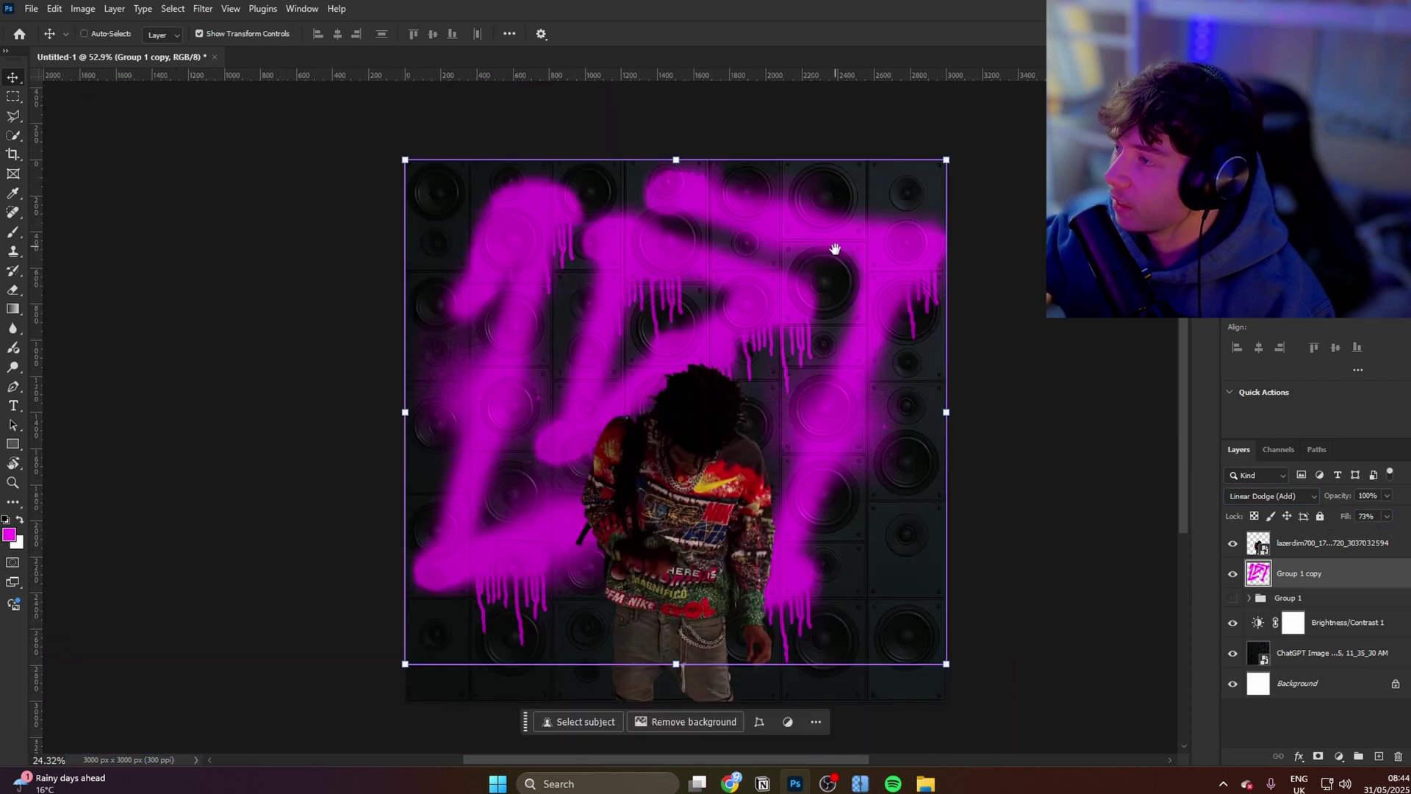
{"action": "left_click_drag", "start_coordinate": [913, 278], "coordinate": [839, 220]}
{"action": "key", "text": "b"}
{"action": "scroll", "coordinate": [785, 324], "scroll_direction": "up", "scroll_amount": 2}
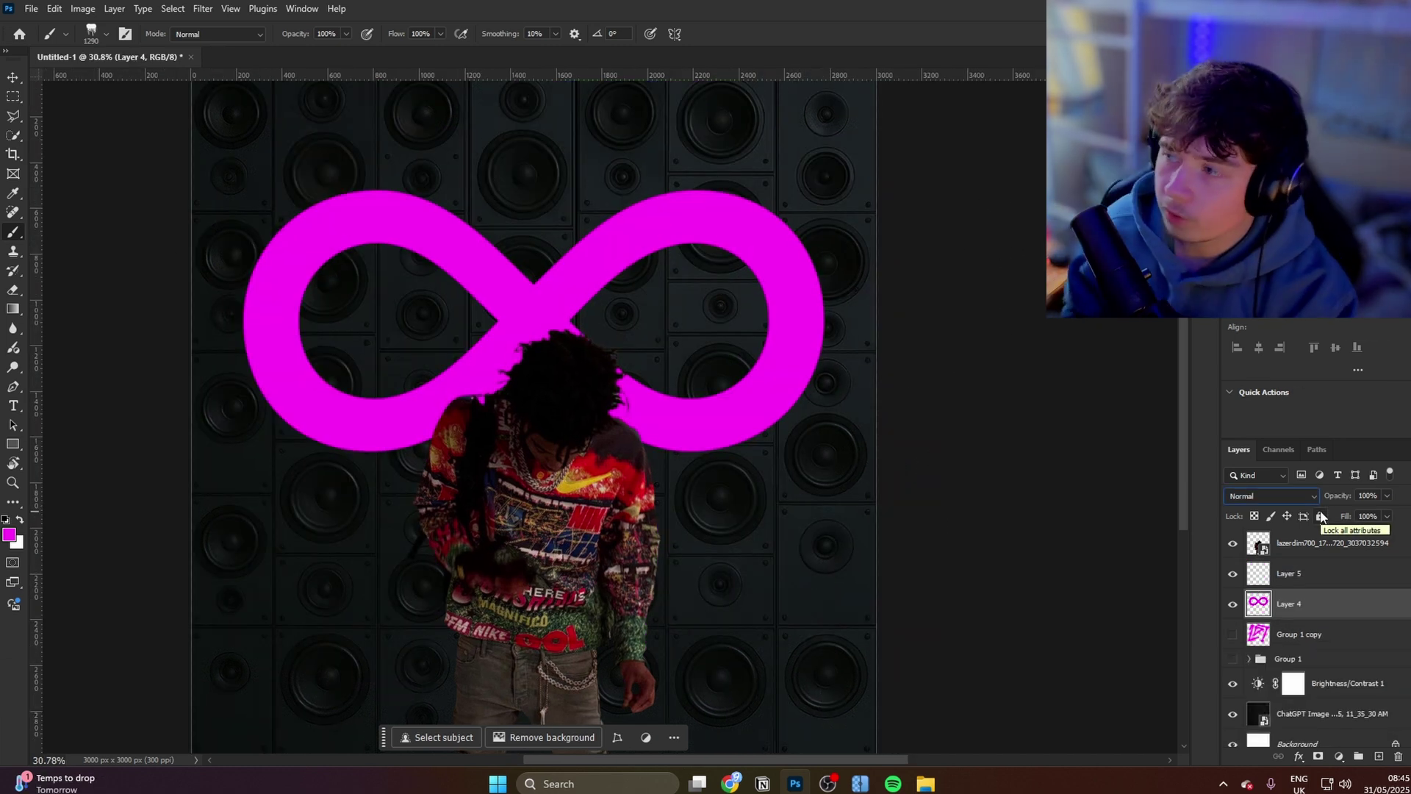
On a new layer, stamp magenta drips at the tops and bottoms of both infinity loops with a ~650 px drip brush
{"action": "left_click_drag", "start_coordinate": [570, 268], "coordinate": [513, 325]}
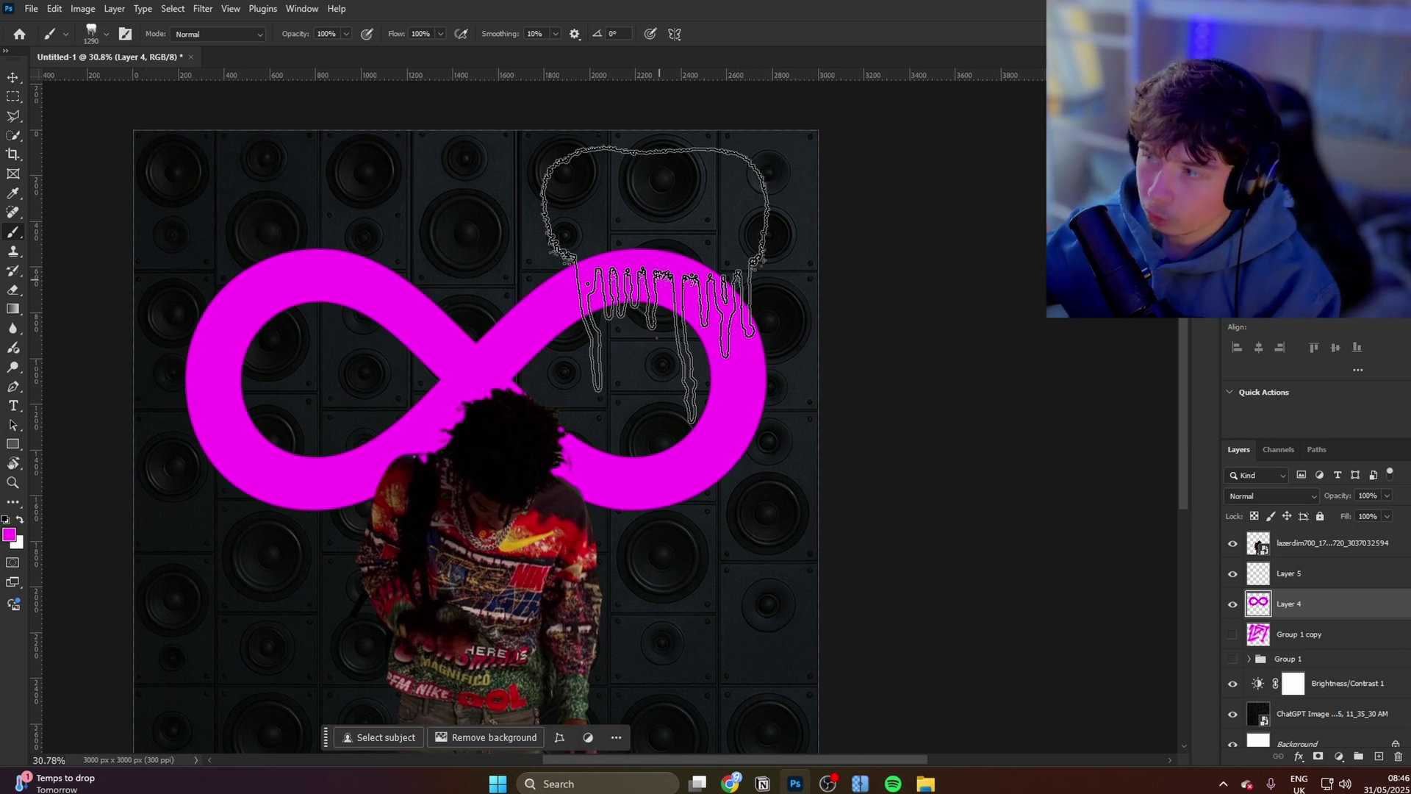
{"action": "left_click_drag", "start_coordinate": [657, 279], "coordinate": [601, 301]}
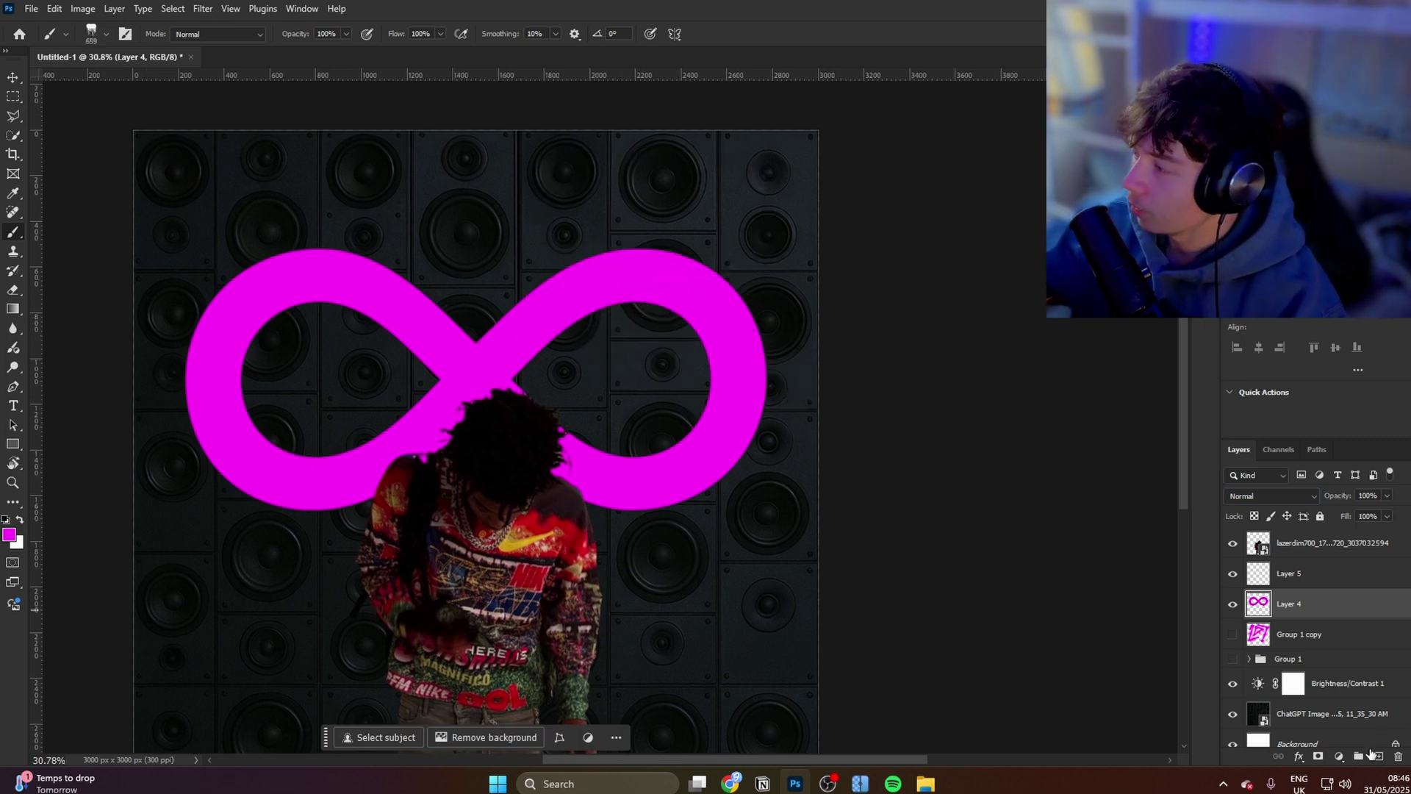
{"action": "left_click", "coordinate": [1373, 754]}
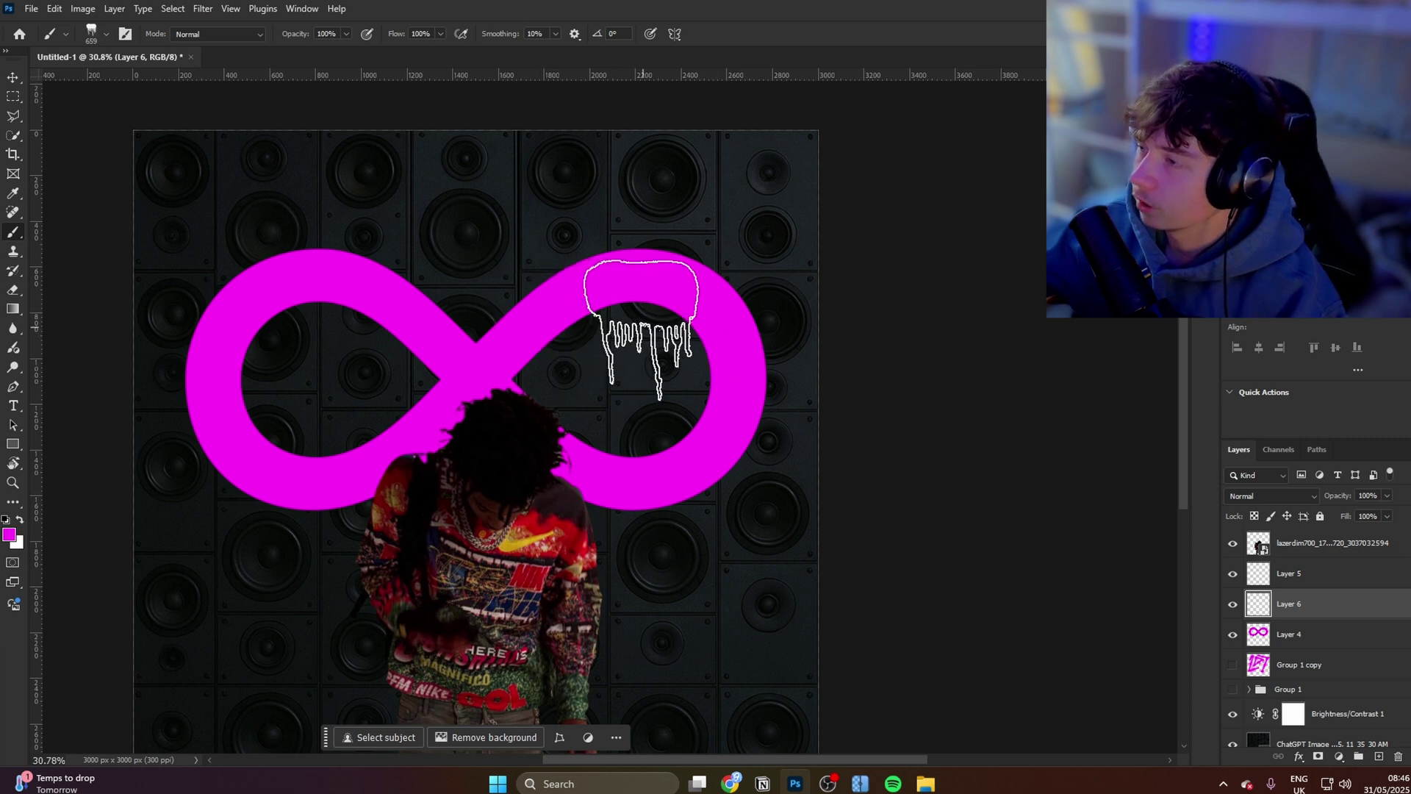
{"action": "left_click", "coordinate": [640, 324]}
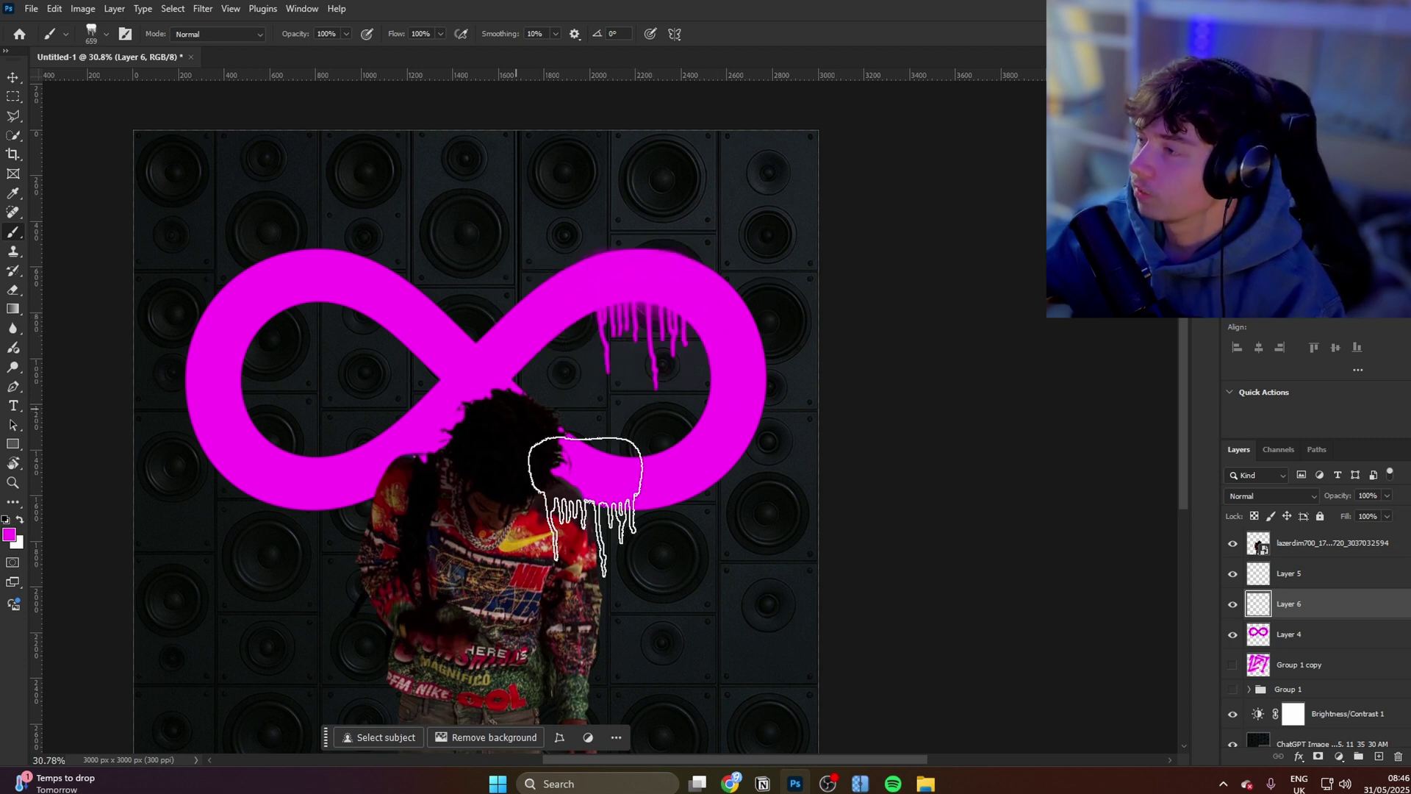
{"action": "left_click", "coordinate": [662, 512]}
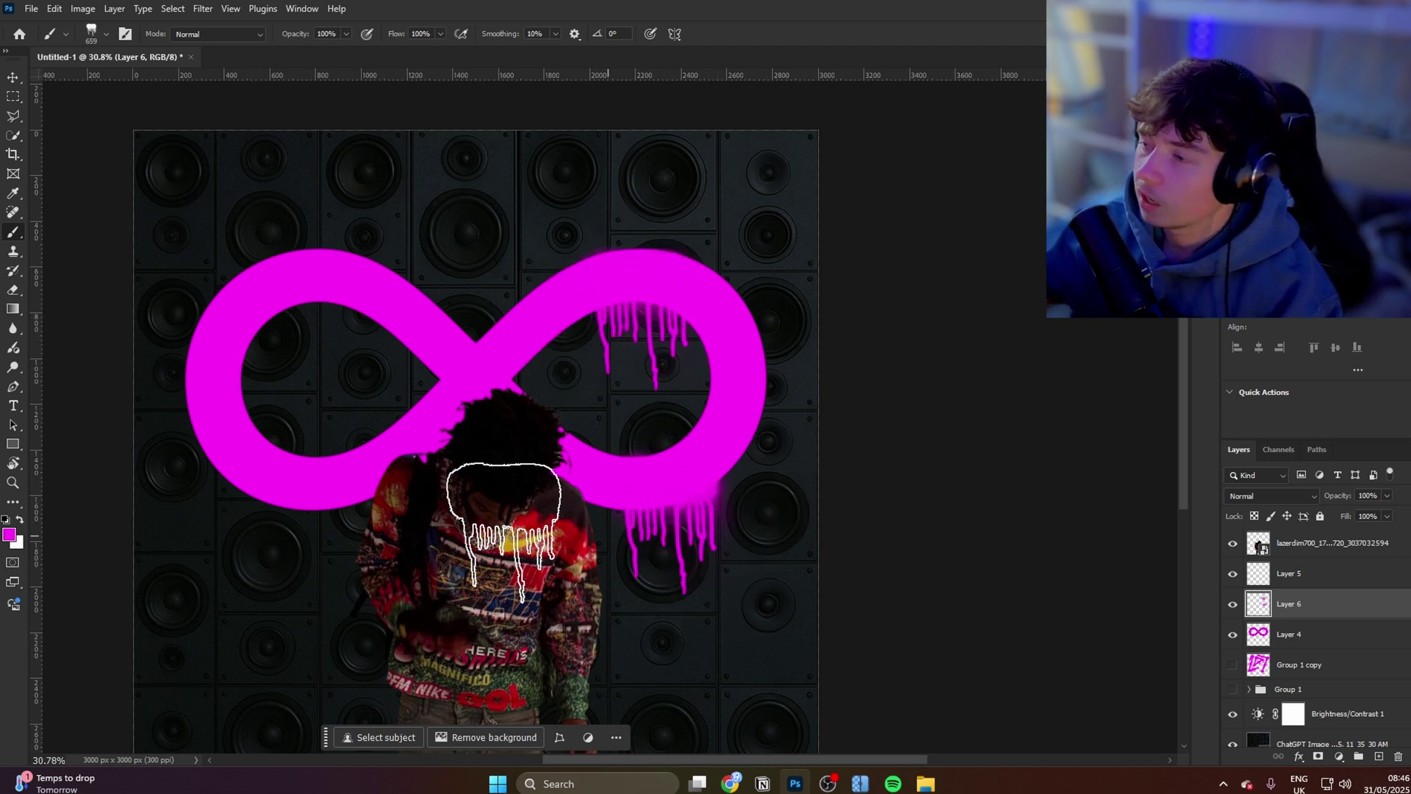
{"action": "left_click", "coordinate": [331, 518]}
{"action": "key", "text": "bracketright"}
{"action": "key", "text": "bracketright"}
{"action": "key", "text": "bracketright"}
{"action": "key", "text": "bracketright"}
{"action": "key", "text": "bracketright"}
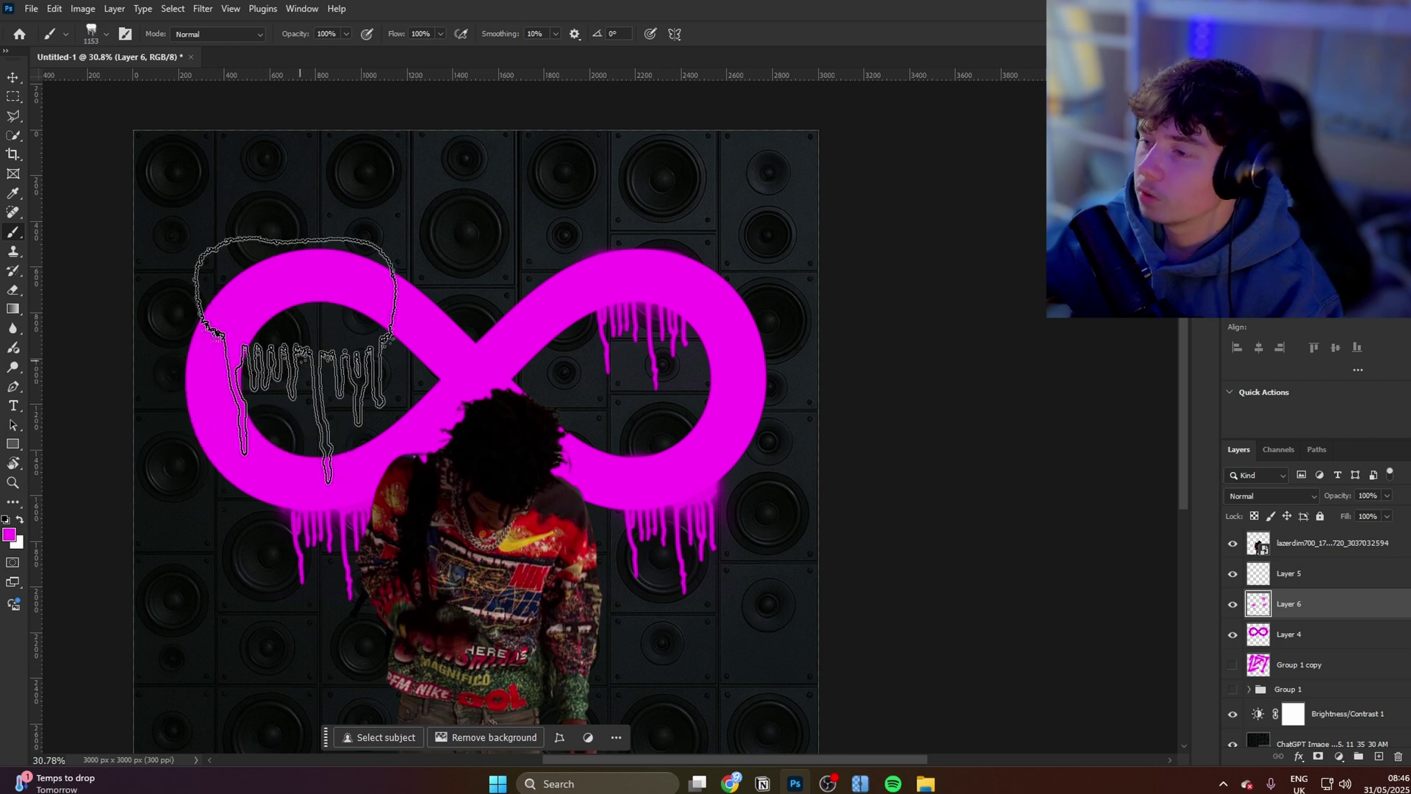
{"action": "left_click", "coordinate": [298, 359]}
{"action": "key", "text": "ctrl+z"}
{"action": "left_click_drag", "start_coordinate": [338, 321], "coordinate": [309, 319]}
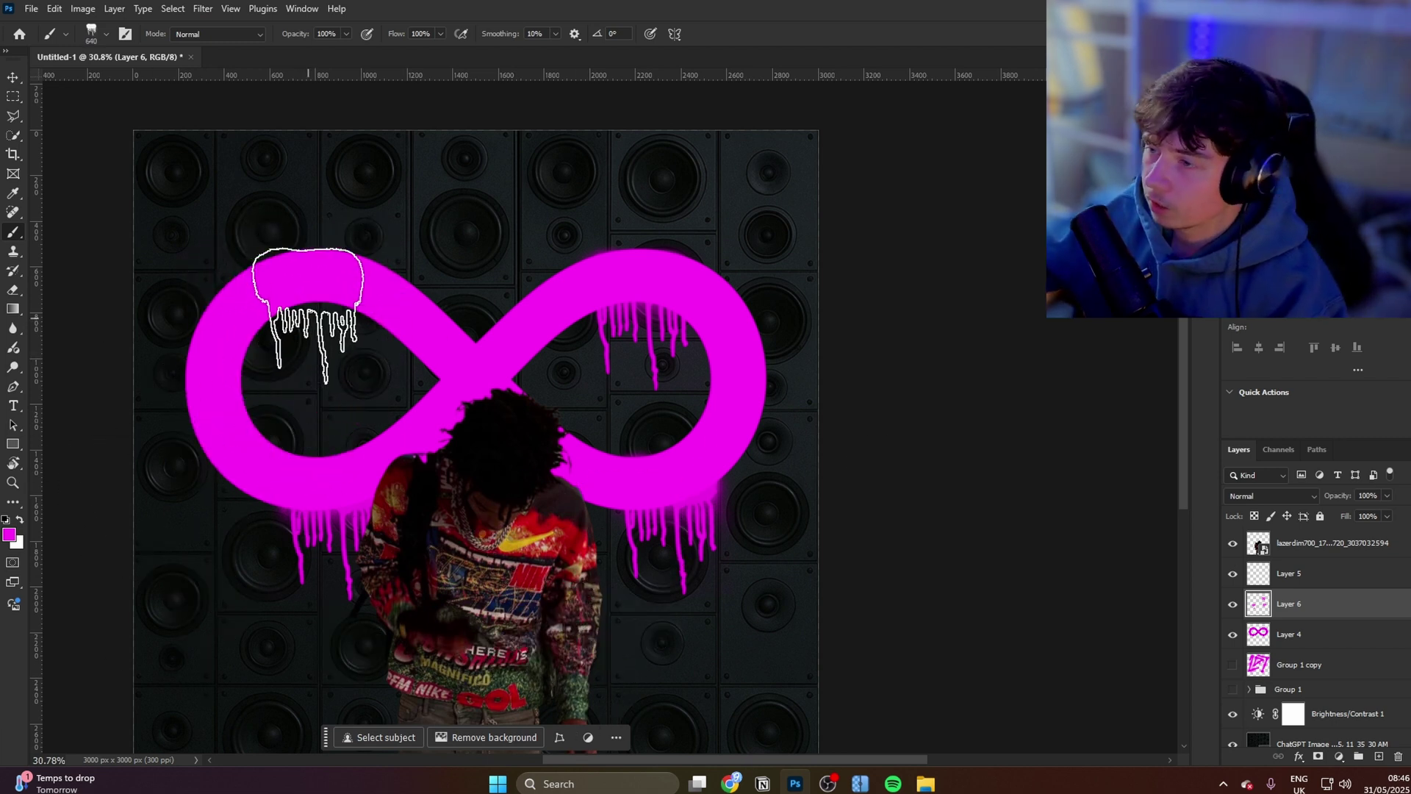
{"action": "left_click", "coordinate": [307, 312]}
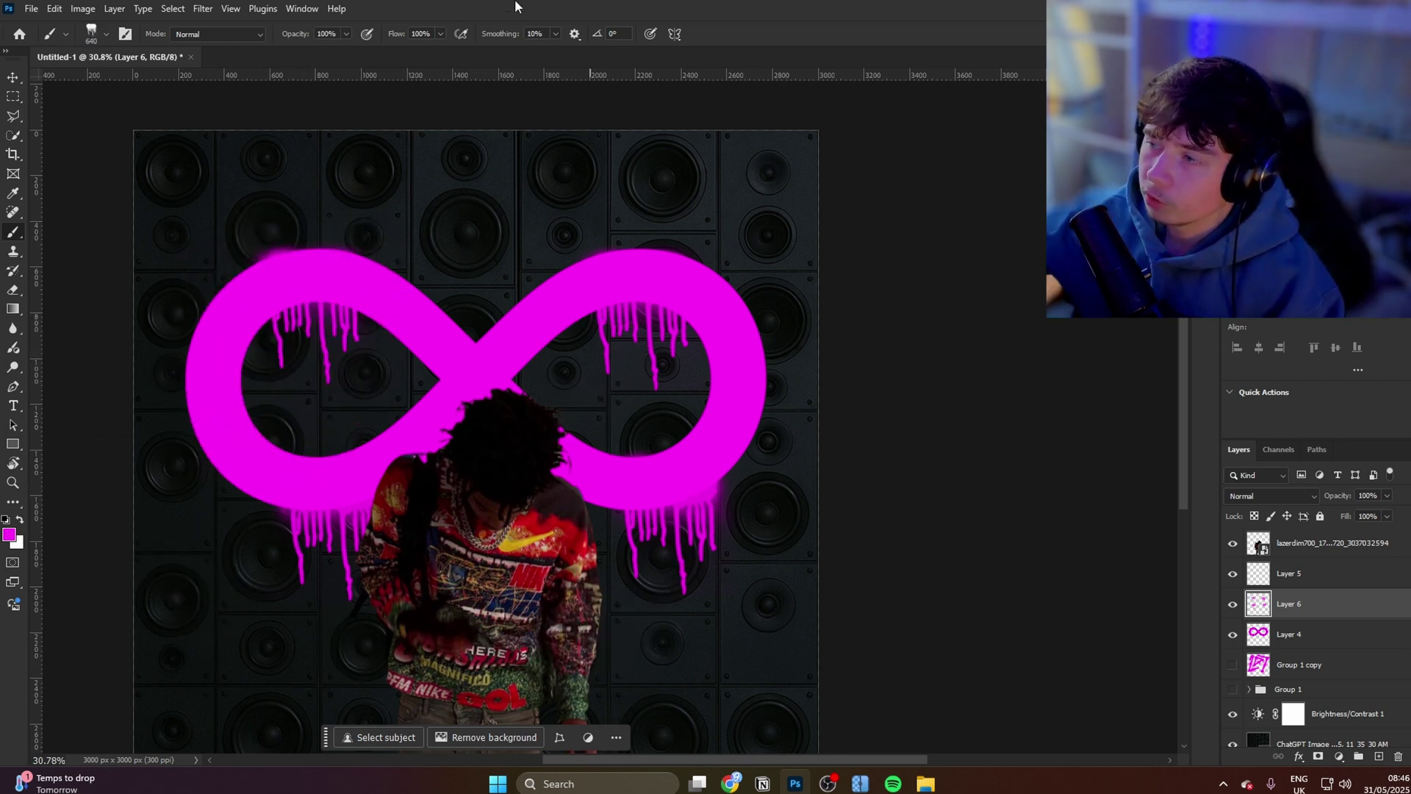
Spray soft magenta haze over the infinity's crossing and both loop edges with a smaller wide spray brush
{"action": "left_click", "coordinate": [91, 33]}
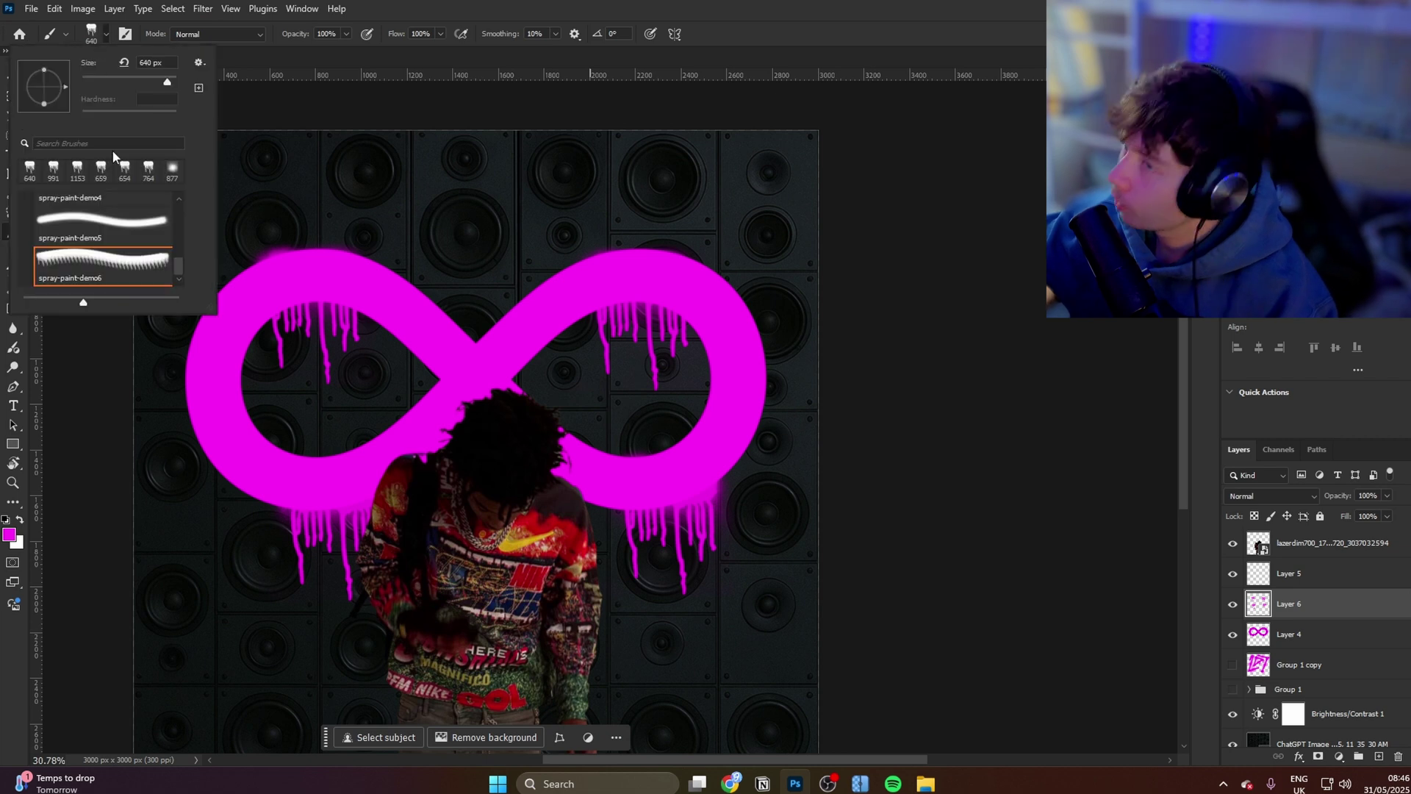
{"action": "left_click", "coordinate": [103, 234]}
{"action": "right_click", "coordinate": [451, 304], "text": "alt"}
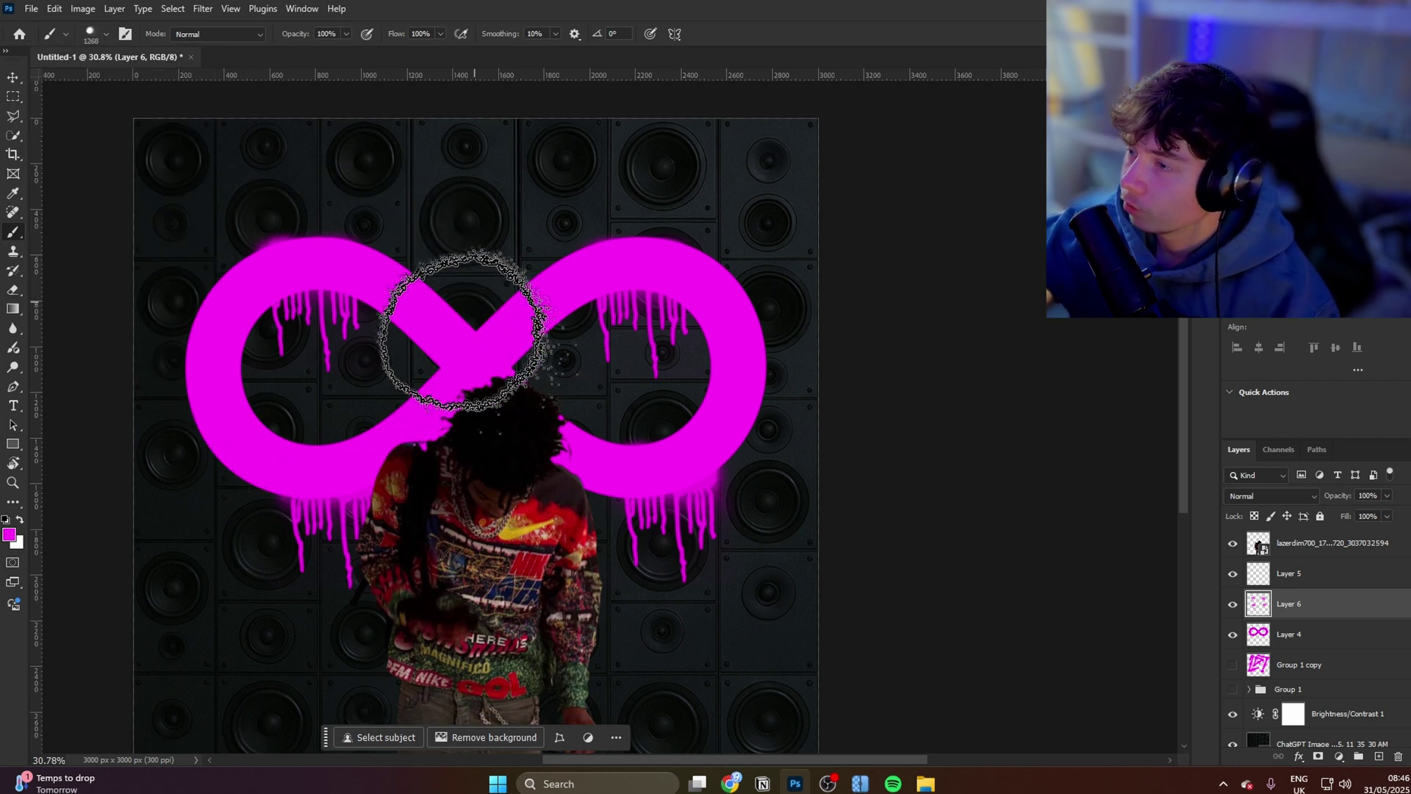
{"action": "left_click", "coordinate": [481, 359]}
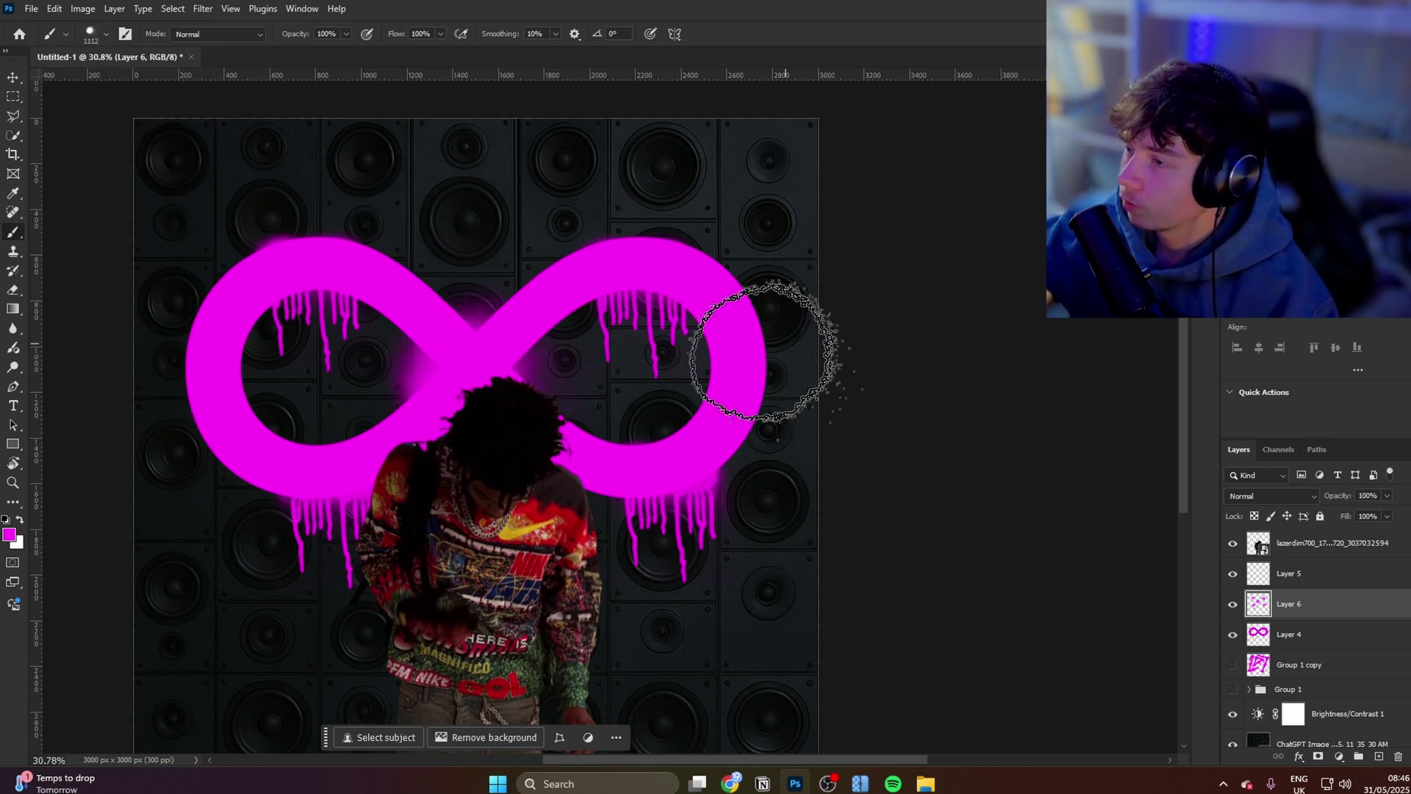
{"action": "left_click", "coordinate": [767, 350]}
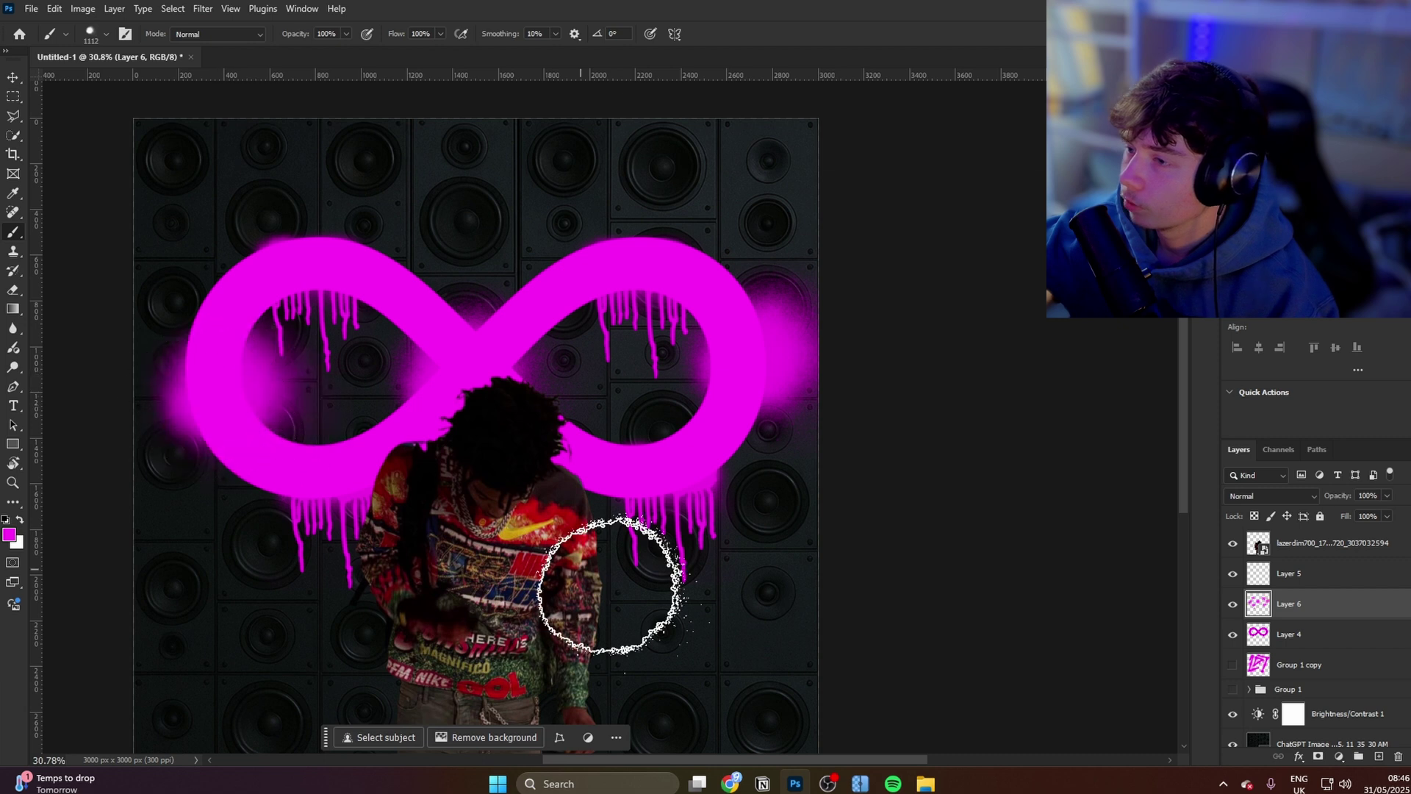
{"action": "left_click", "coordinate": [198, 411]}
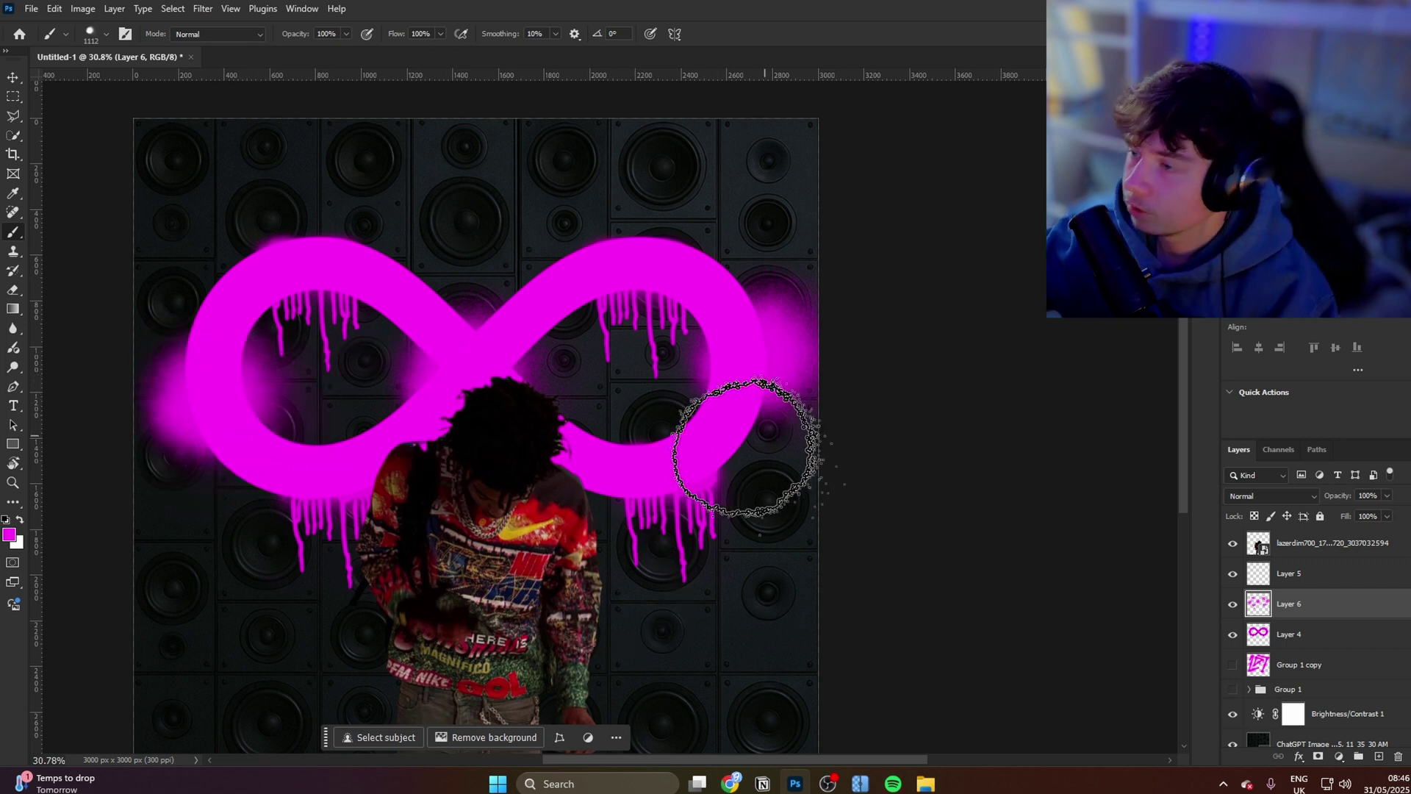
Switch to the spray-paint-demo4 brush and select Layer 4 together with Layer 6
{"action": "left_click", "coordinate": [95, 32]}
{"action": "double_click", "coordinate": [121, 242]}
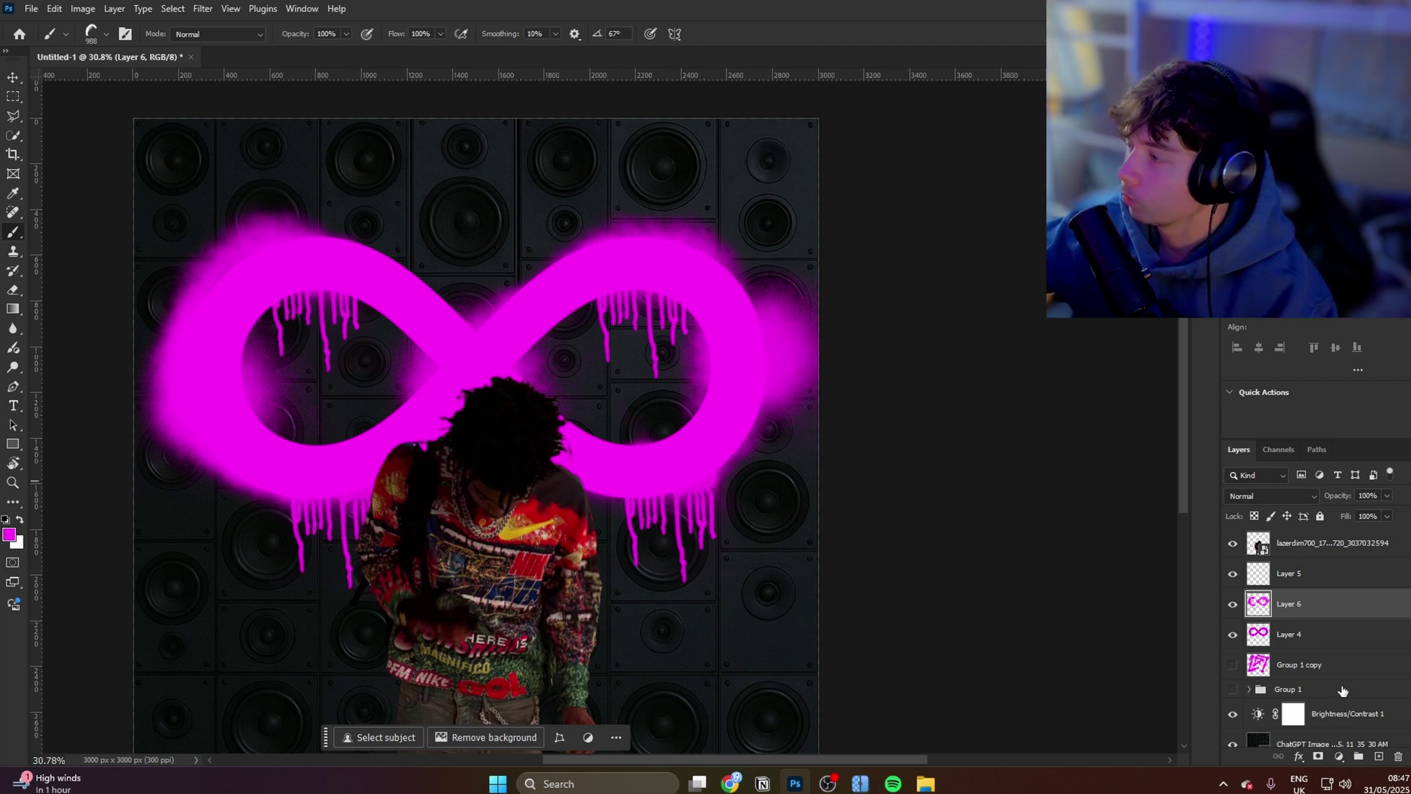
{"action": "left_click", "coordinate": [1350, 646], "text": "ctrl"}
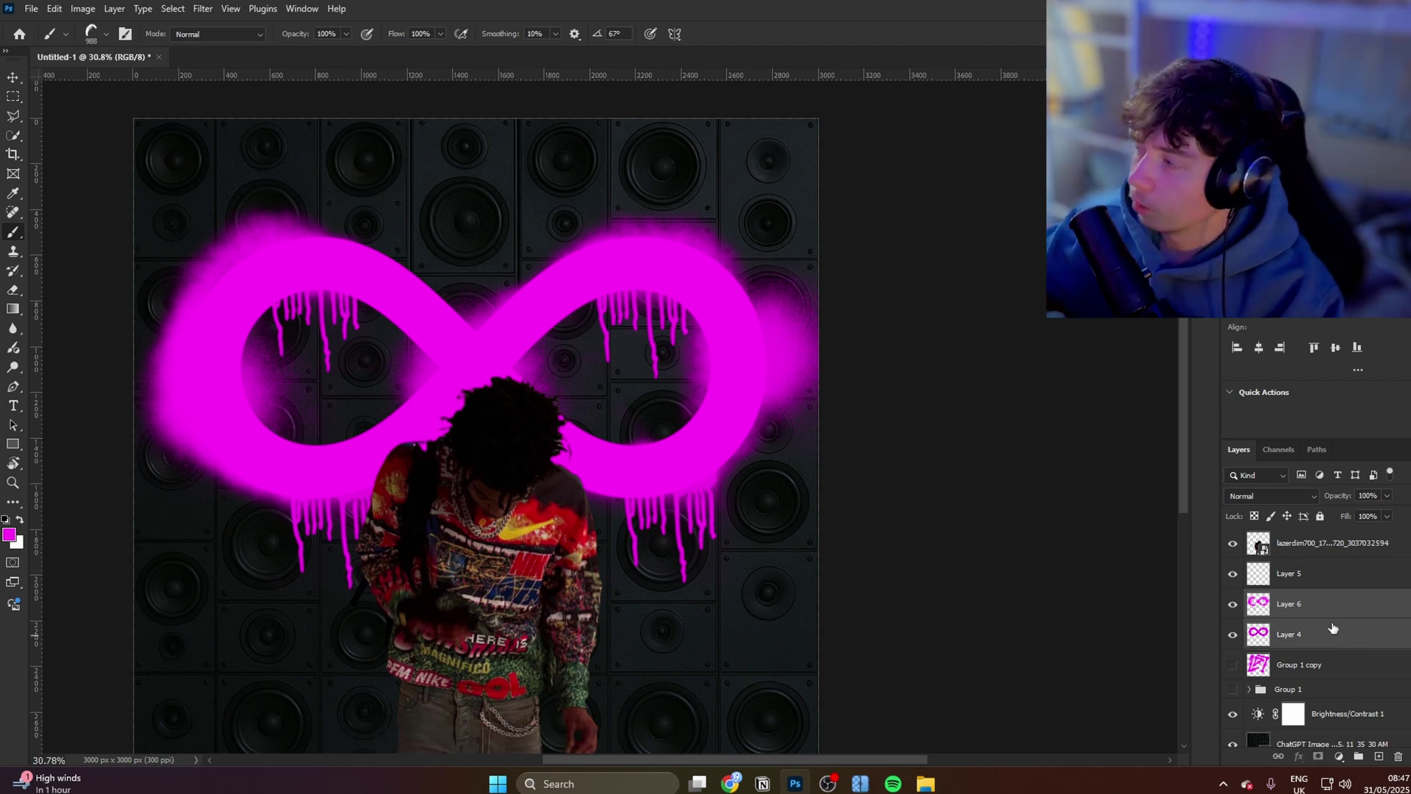
Merge Layers 4 and 6, then blend the logo as Linear Dodge (Add) at 64% fill
{"action": "key", "text": "ctrl+e"}
{"action": "left_click", "coordinate": [1305, 499]}
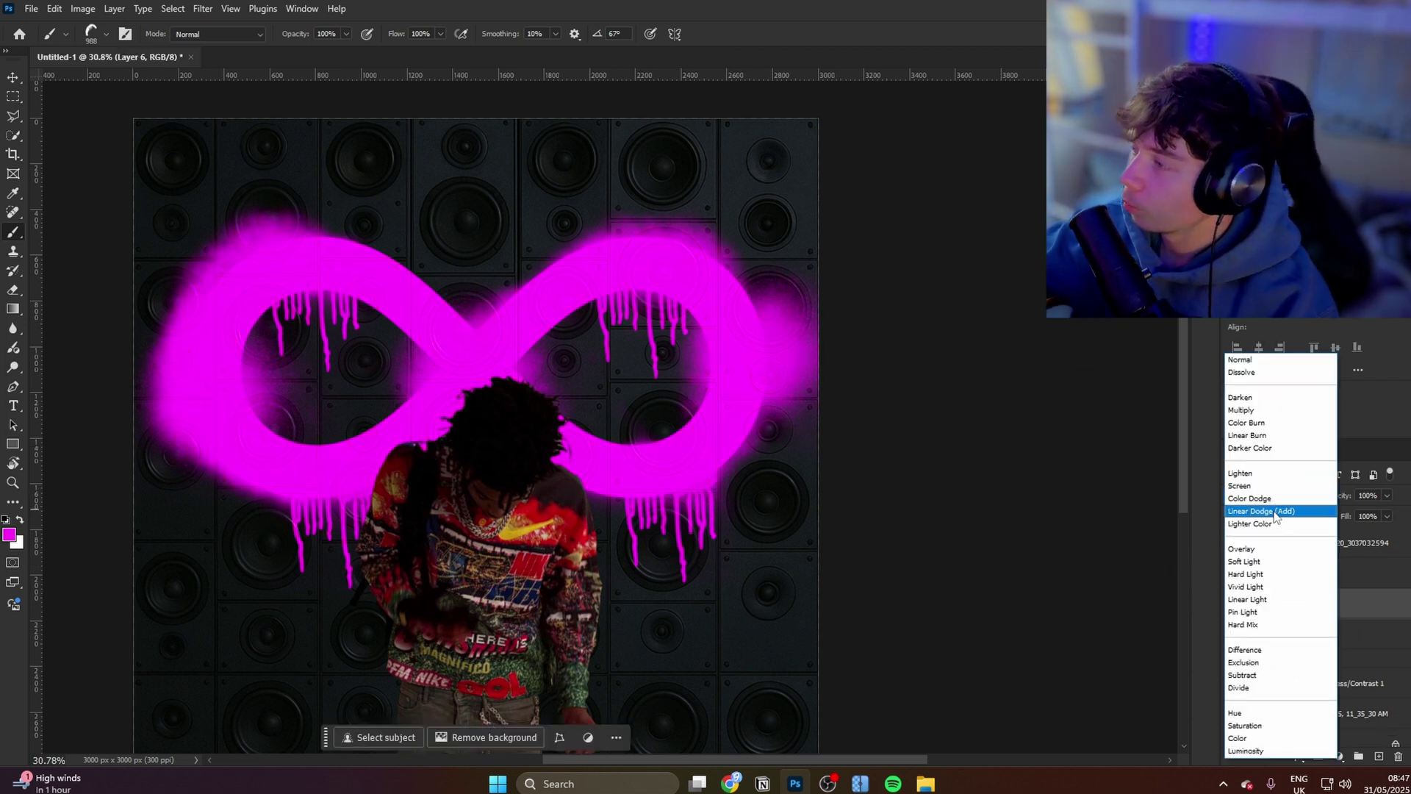
{"action": "left_click", "coordinate": [1276, 512]}
{"action": "left_click_drag", "start_coordinate": [1347, 521], "coordinate": [1319, 519]}
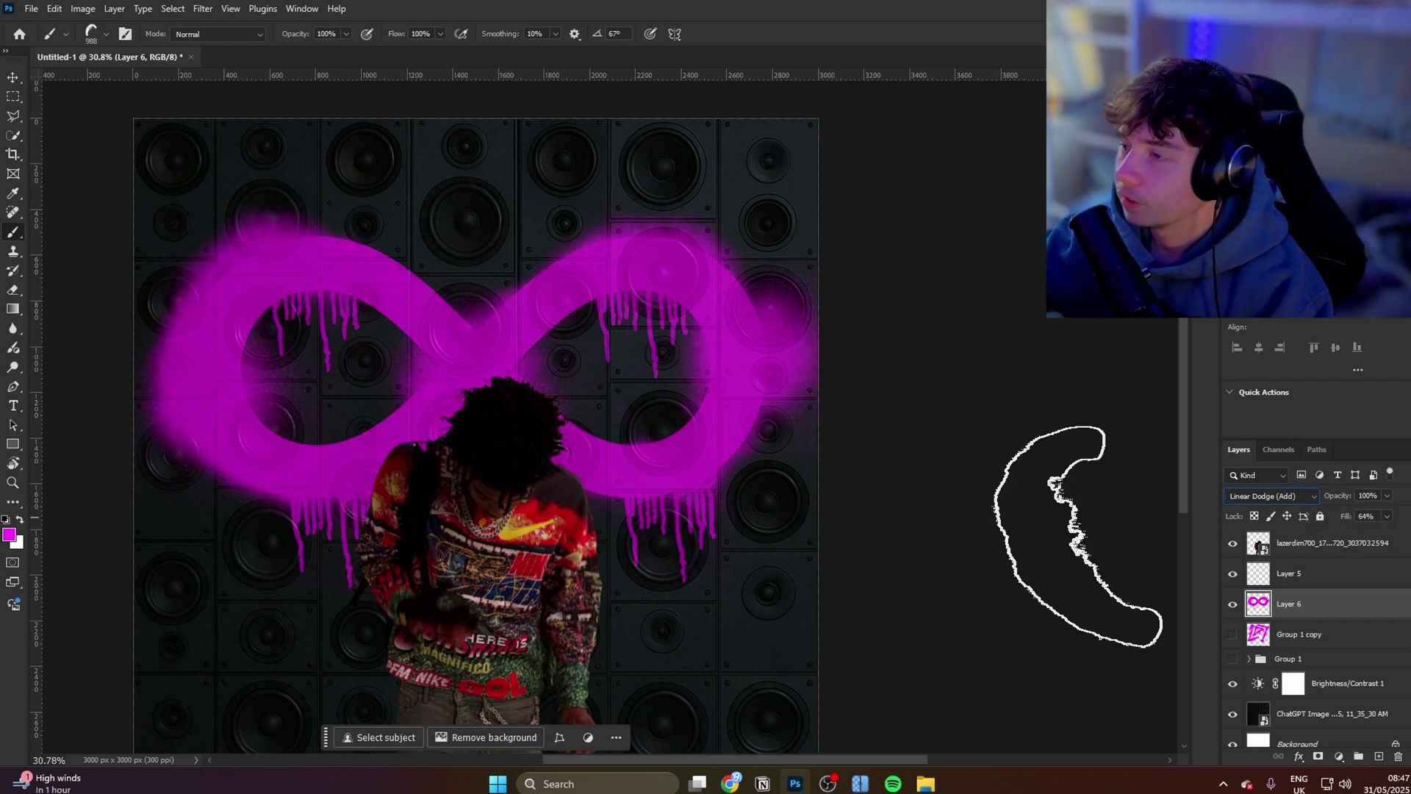
{"action": "left_click", "coordinate": [994, 501], "text": "ctrl"}
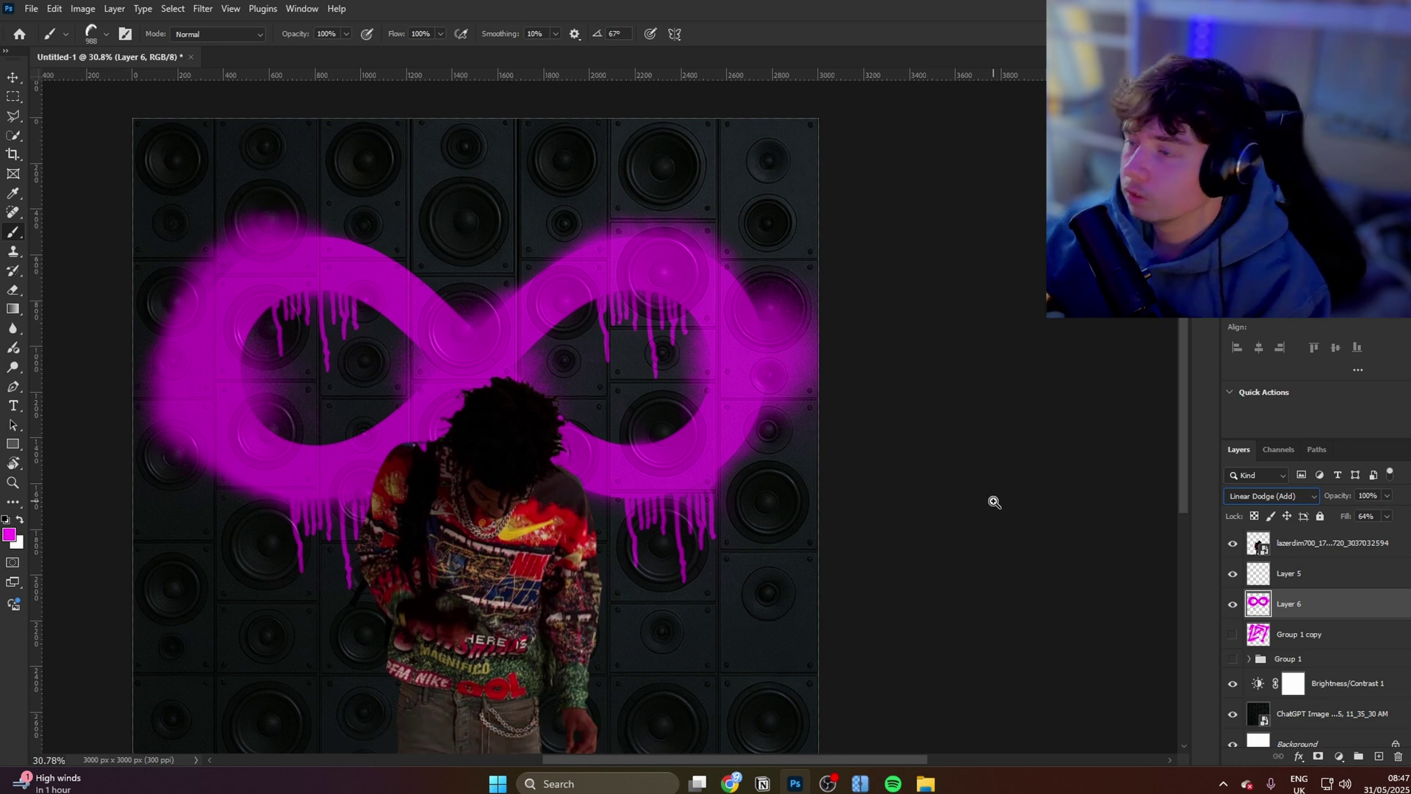
{"action": "mouse_move", "coordinate": [951, 488]}
{"action": "left_mouse_down"}
{"action": "mouse_move", "coordinate": [879, 463]}
{"action": "mouse_move", "coordinate": [847, 406]}
{"action": "mouse_move", "coordinate": [951, 411]}
{"action": "left_mouse_up"}
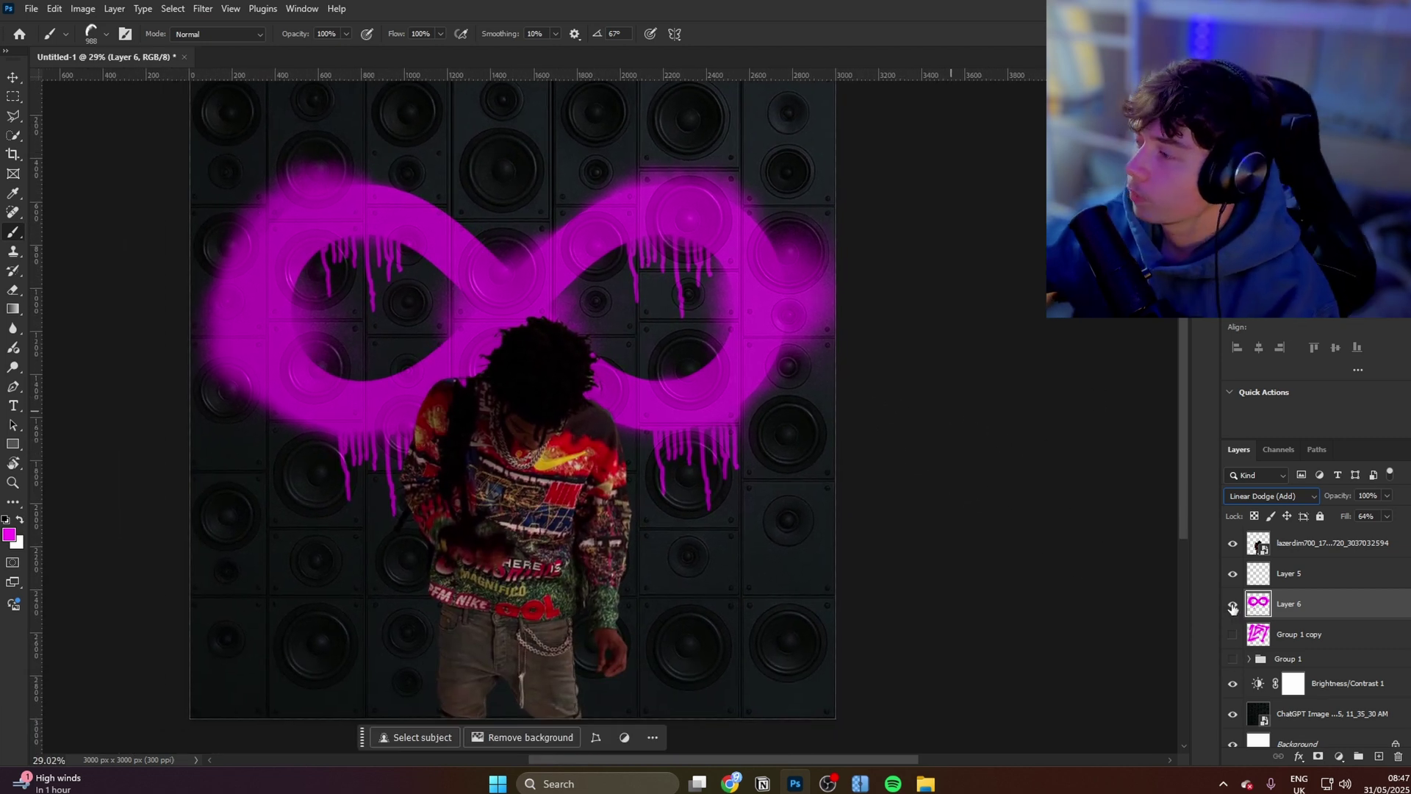
Hide the infinity Layer 6, show the Group 1 copy magenta graffiti, and open General Brushes
{"action": "left_click", "coordinate": [1233, 605]}
{"action": "left_click", "coordinate": [1232, 634]}
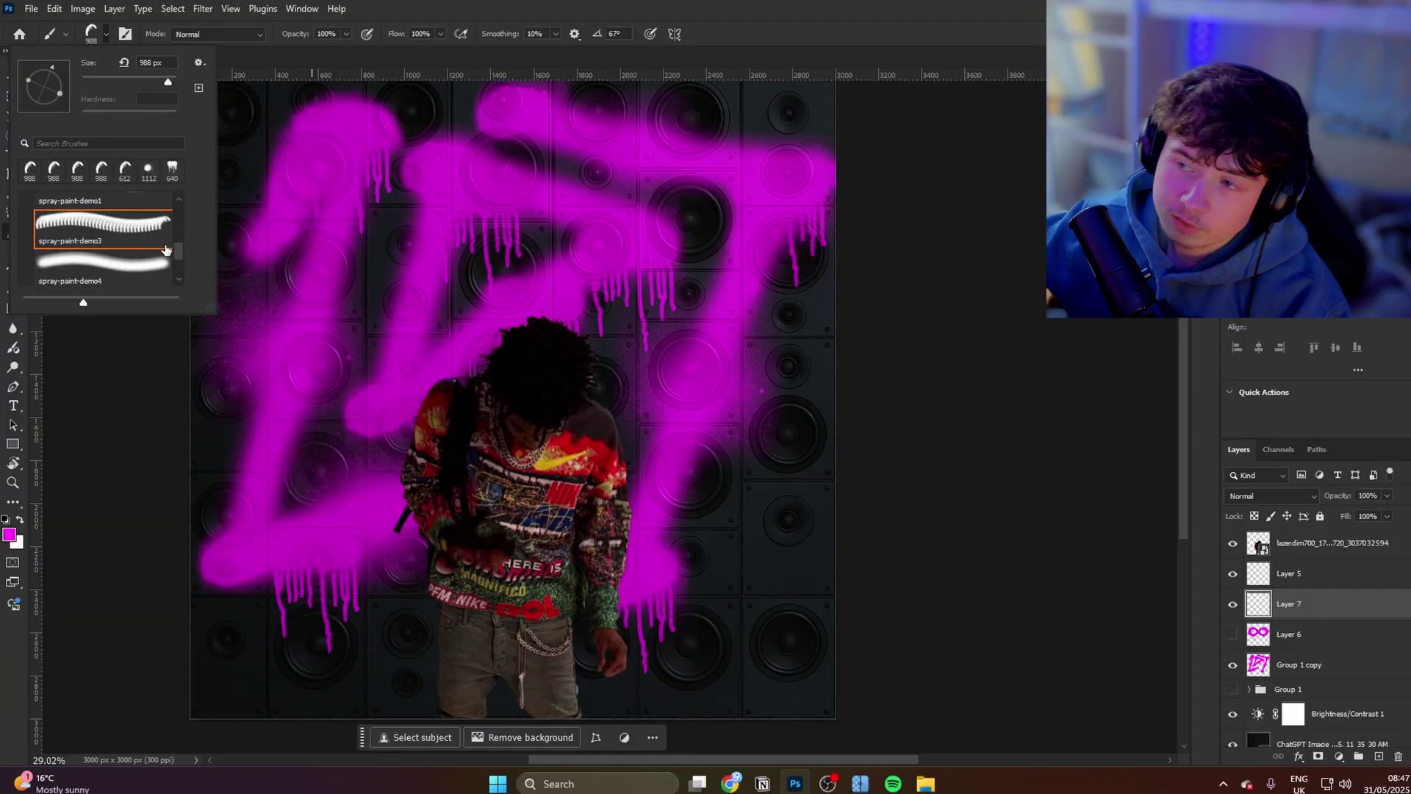
{"action": "left_click_drag", "start_coordinate": [178, 251], "coordinate": [178, 211]}
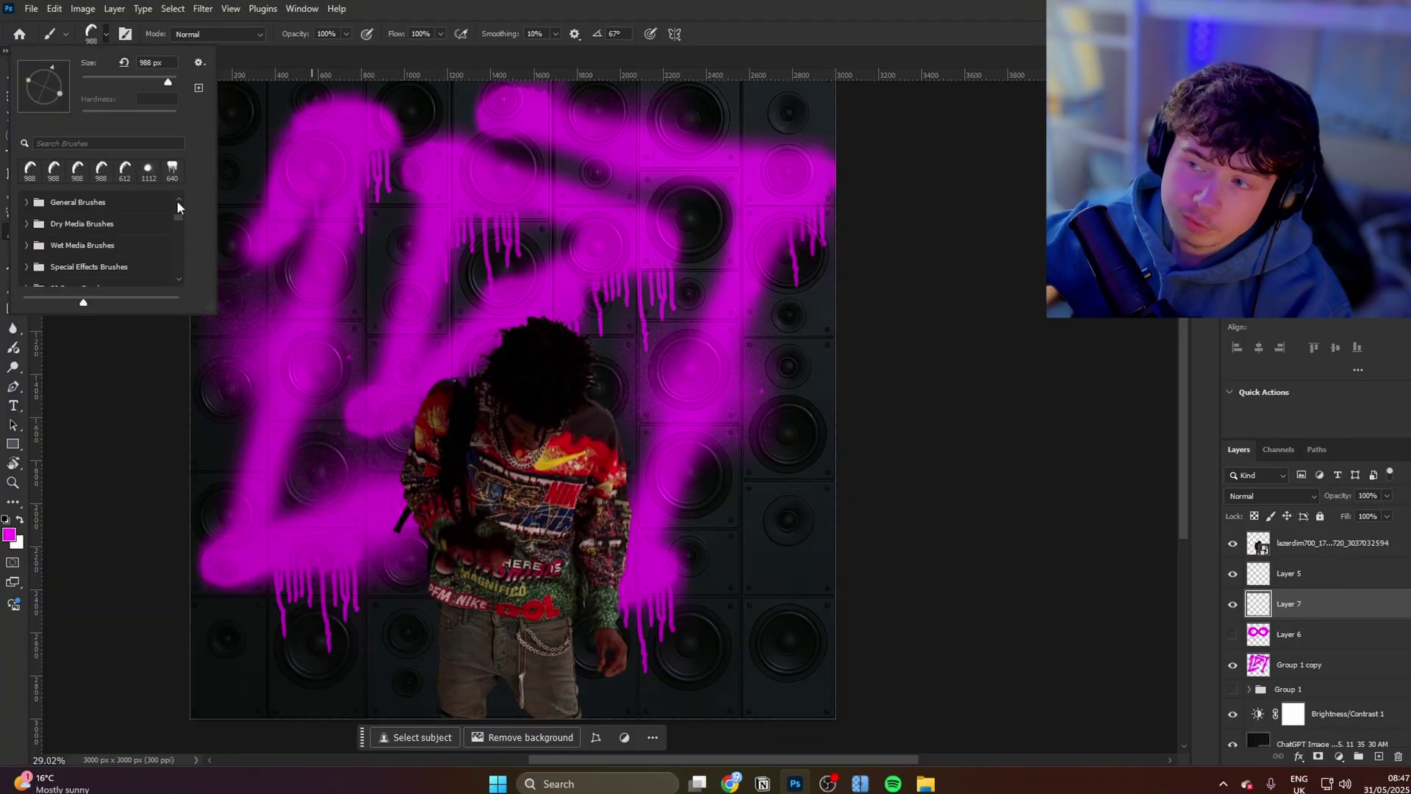
{"action": "left_click", "coordinate": [26, 202]}
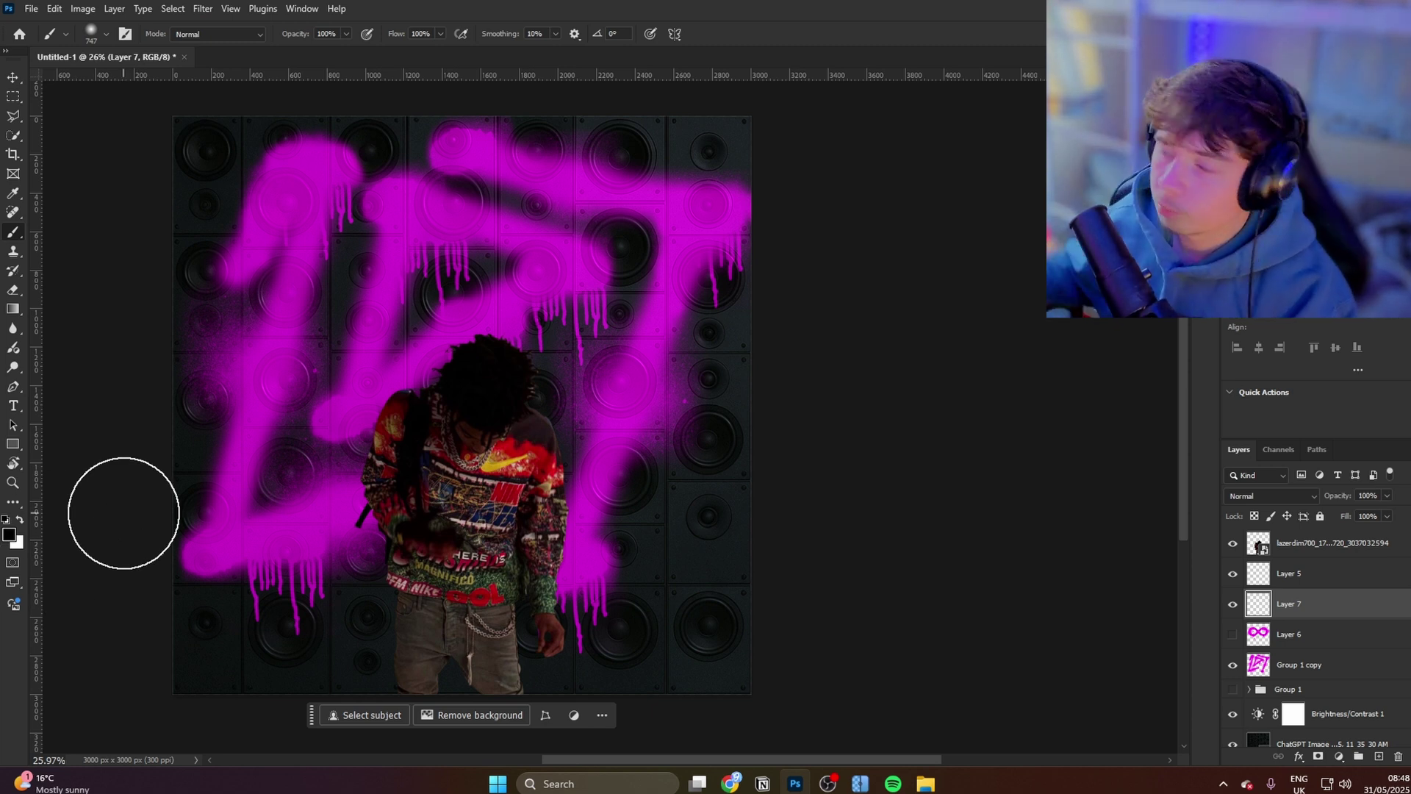
With a 955 px brush, paint black along the right edge and top band, below the person
{"action": "left_click_drag", "start_coordinate": [639, 290], "coordinate": [652, 298]}
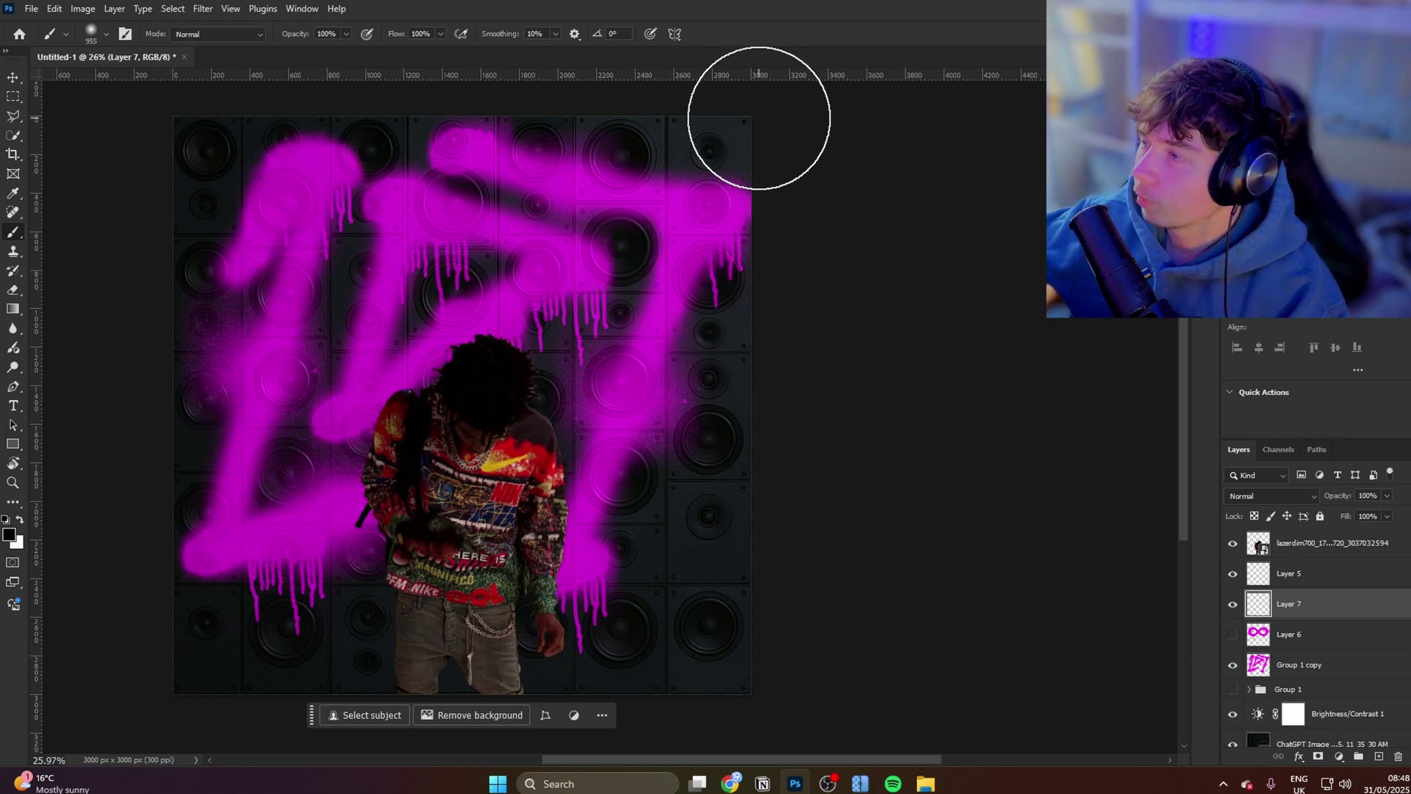
{"action": "mouse_move", "coordinate": [759, 120]}
{"action": "left_mouse_down"}
{"action": "mouse_move", "coordinate": [756, 317]}
{"action": "mouse_move", "coordinate": [686, 773]}
{"action": "mouse_move", "coordinate": [738, 702]}
{"action": "mouse_move", "coordinate": [305, 785]}
{"action": "mouse_move", "coordinate": [186, 768]}
{"action": "left_mouse_up"}
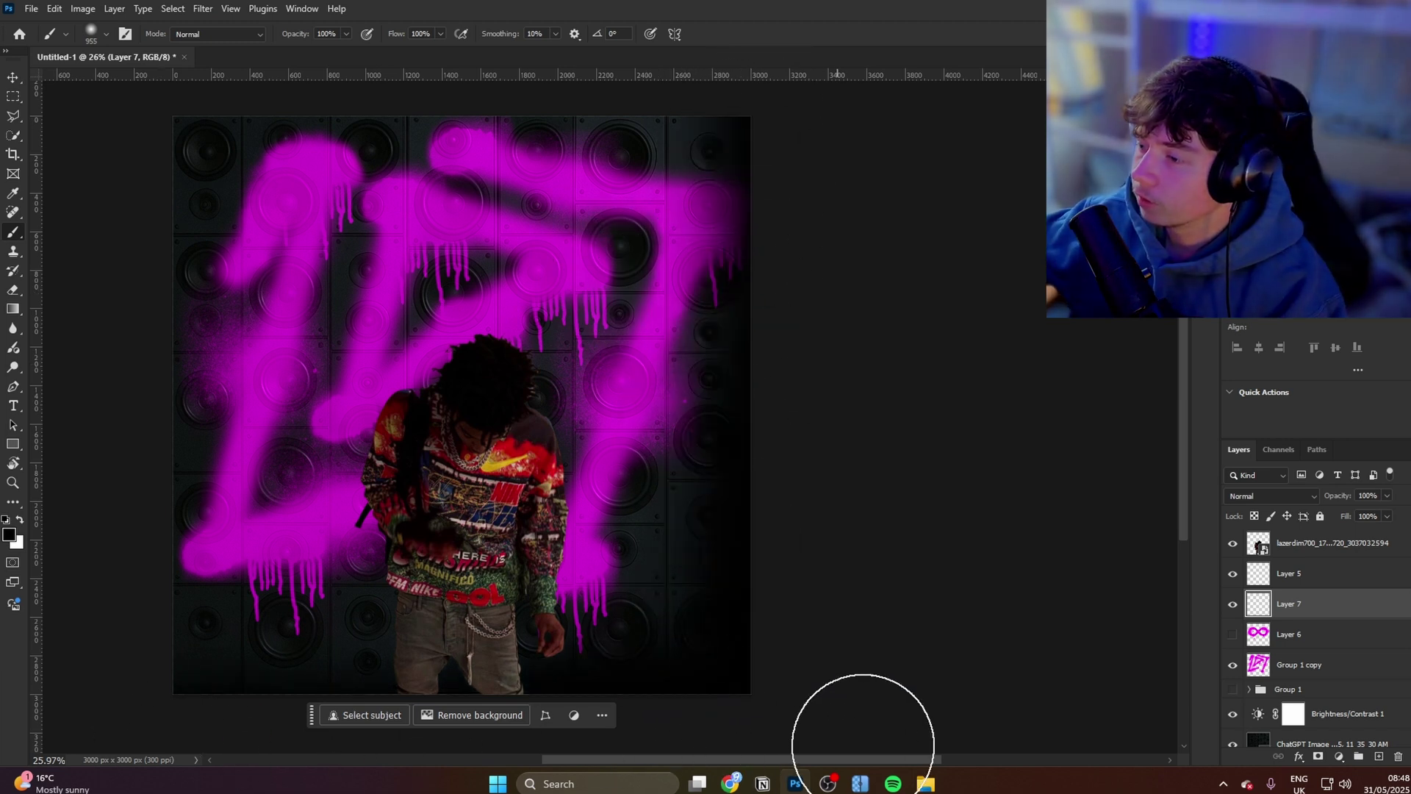
{"action": "key", "text": "ctrl+shift+bracketright"}
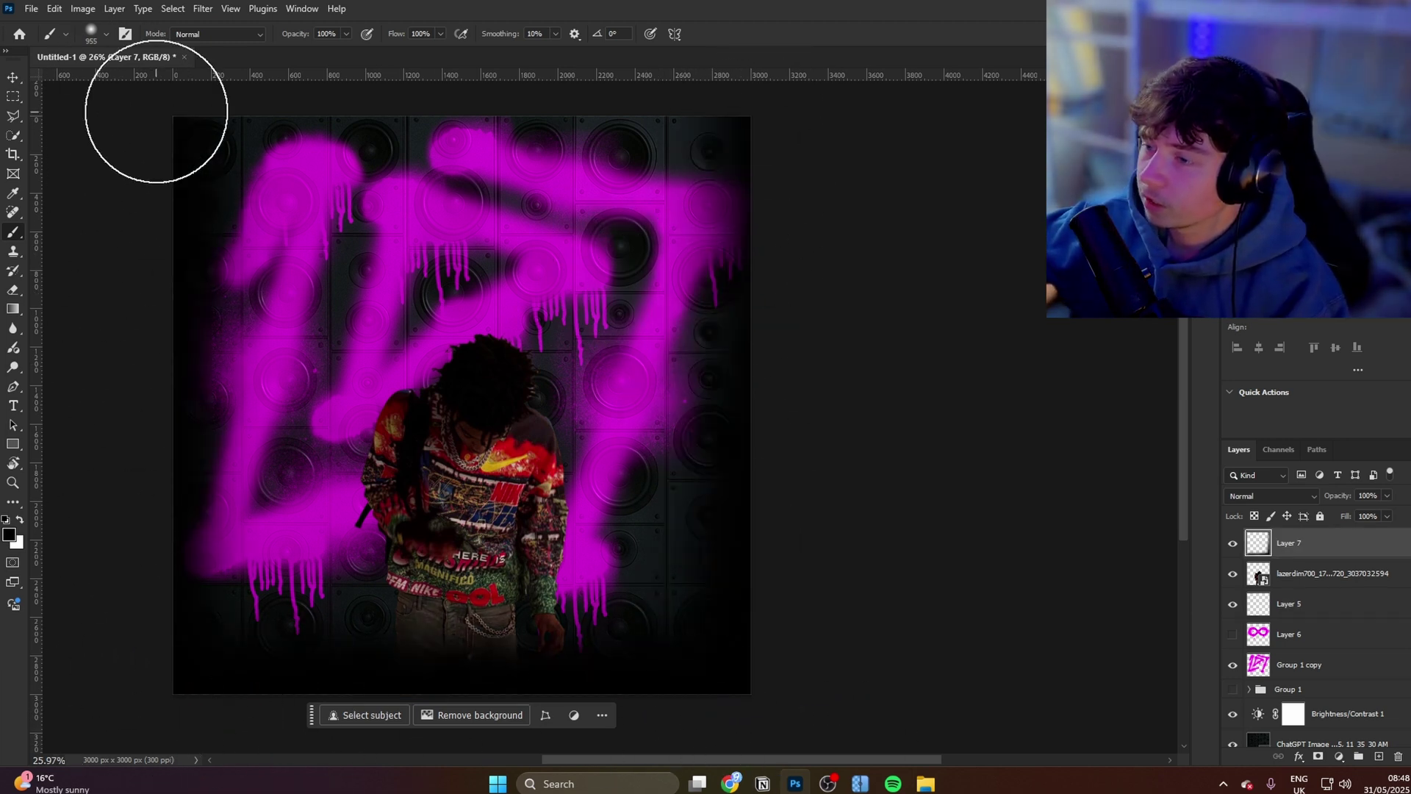
{"action": "mouse_move", "coordinate": [157, 110]}
{"action": "left_mouse_down"}
{"action": "mouse_move", "coordinate": [913, 120]}
{"action": "mouse_move", "coordinate": [334, 147]}
{"action": "left_mouse_up"}
{"action": "mouse_move", "coordinate": [1334, 546]}
{"action": "left_mouse_down"}
{"action": "mouse_move", "coordinate": [1352, 616]}
{"action": "mouse_move", "coordinate": [1350, 595]}
{"action": "left_mouse_up"}
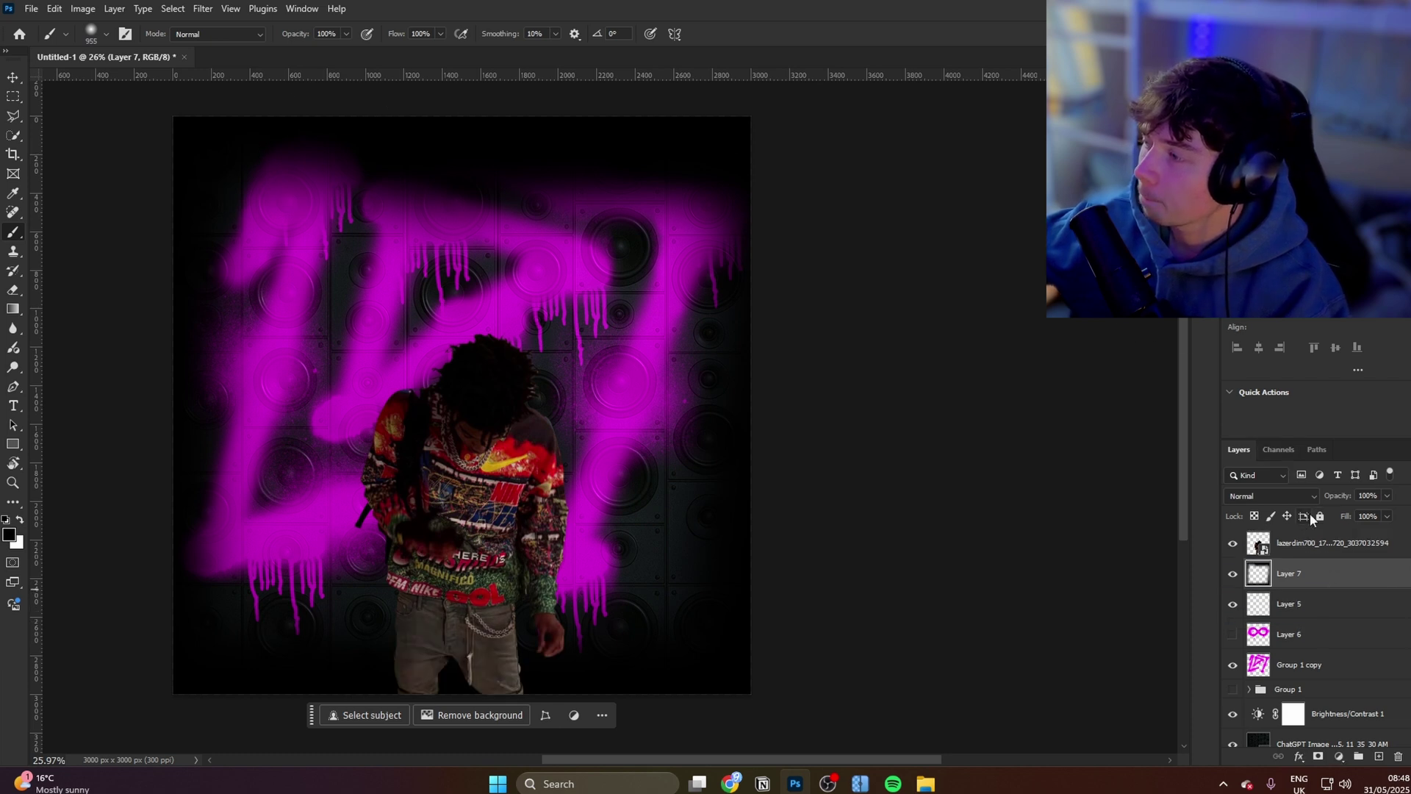
Darken the left side with a 1324 px black brush, then ready a 2743 px eraser
{"action": "right_click", "coordinate": [432, 226], "text": "alt"}
{"action": "mouse_move", "coordinate": [226, 157]}
{"action": "left_mouse_down"}
{"action": "mouse_move", "coordinate": [314, 793]}
{"action": "mouse_move", "coordinate": [614, 110]}
{"action": "mouse_move", "coordinate": [724, 645]}
{"action": "mouse_move", "coordinate": [283, 110]}
{"action": "left_mouse_up"}
{"action": "key", "text": "e"}
{"action": "key", "text": "bracketright"}
{"action": "key", "text": "bracketright"}
{"action": "key", "text": "bracketright"}
{"action": "key", "text": "bracketright"}
{"action": "key", "text": "bracketright"}
{"action": "key", "text": "bracketright"}
{"action": "key", "text": "bracketright"}
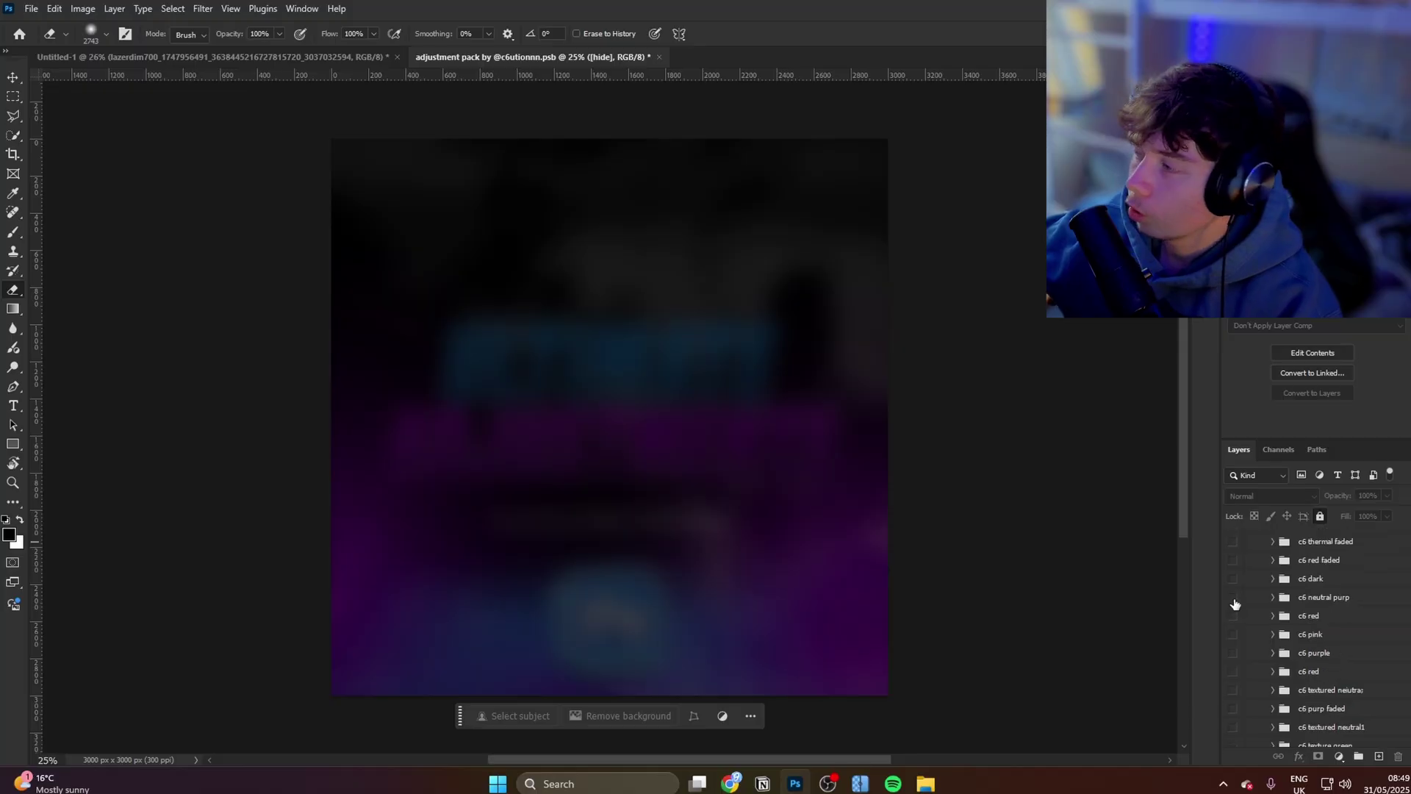
Show the c6 neutral purp group and copy it into the Untitled-1 cover
{"action": "left_click", "coordinate": [1253, 599]}
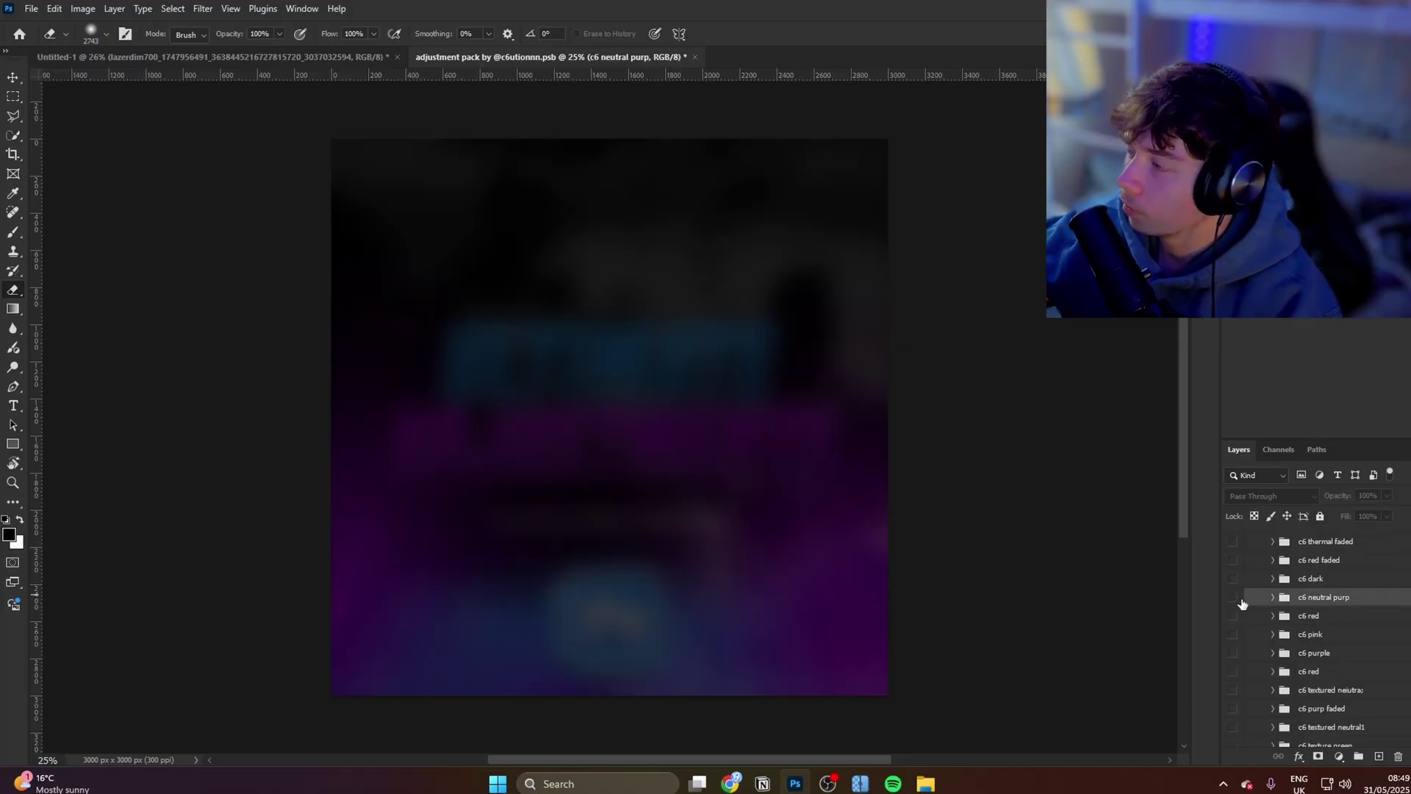
{"action": "left_click", "coordinate": [1234, 598]}
{"action": "left_click_drag", "start_coordinate": [545, 356], "coordinate": [279, 60]}
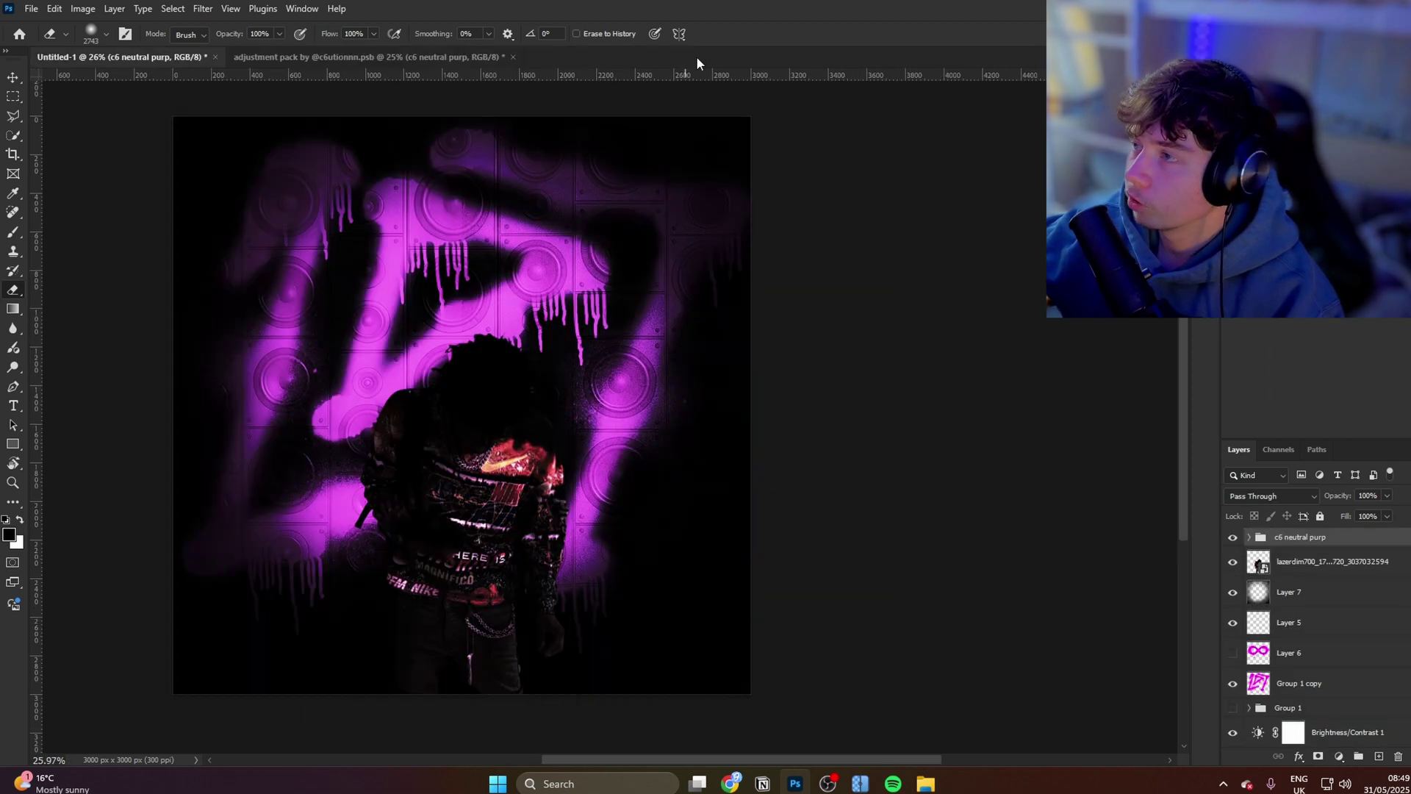
Close the adjustment pack without saving and reposition the c6 neutral purp group
{"action": "left_click", "coordinate": [513, 56]}
{"action": "left_click", "coordinate": [706, 303]}
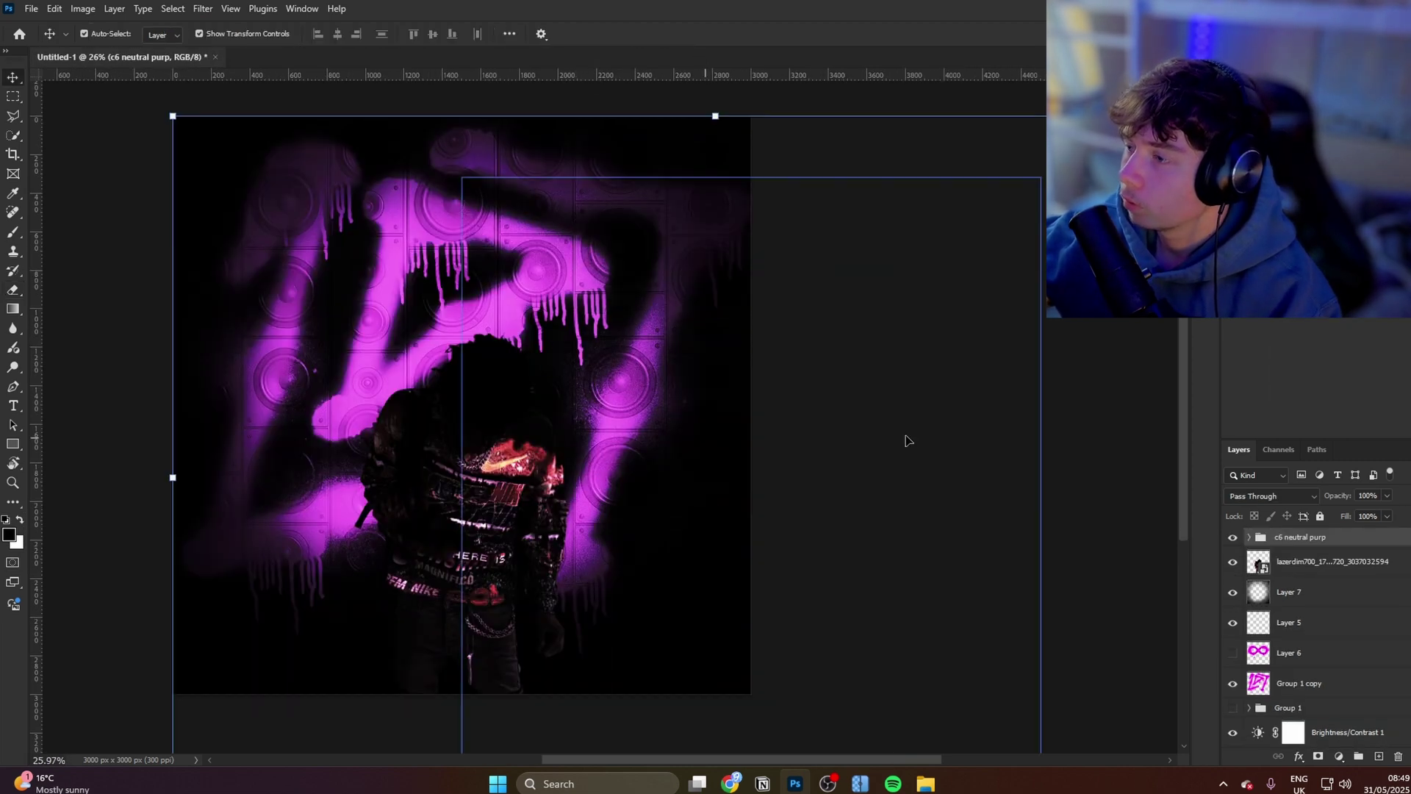
{"action": "left_click_drag", "start_coordinate": [585, 409], "coordinate": [376, 333]}
{"action": "scroll", "coordinate": [372, 304], "scroll_direction": "up", "scroll_amount": 1}
{"action": "scroll", "coordinate": [379, 312], "scroll_direction": "down", "scroll_amount": 1}
Expand the c6 neutral purp group and lower Gradient Map 1's fill to 11%
{"action": "left_click", "coordinate": [1249, 537]}
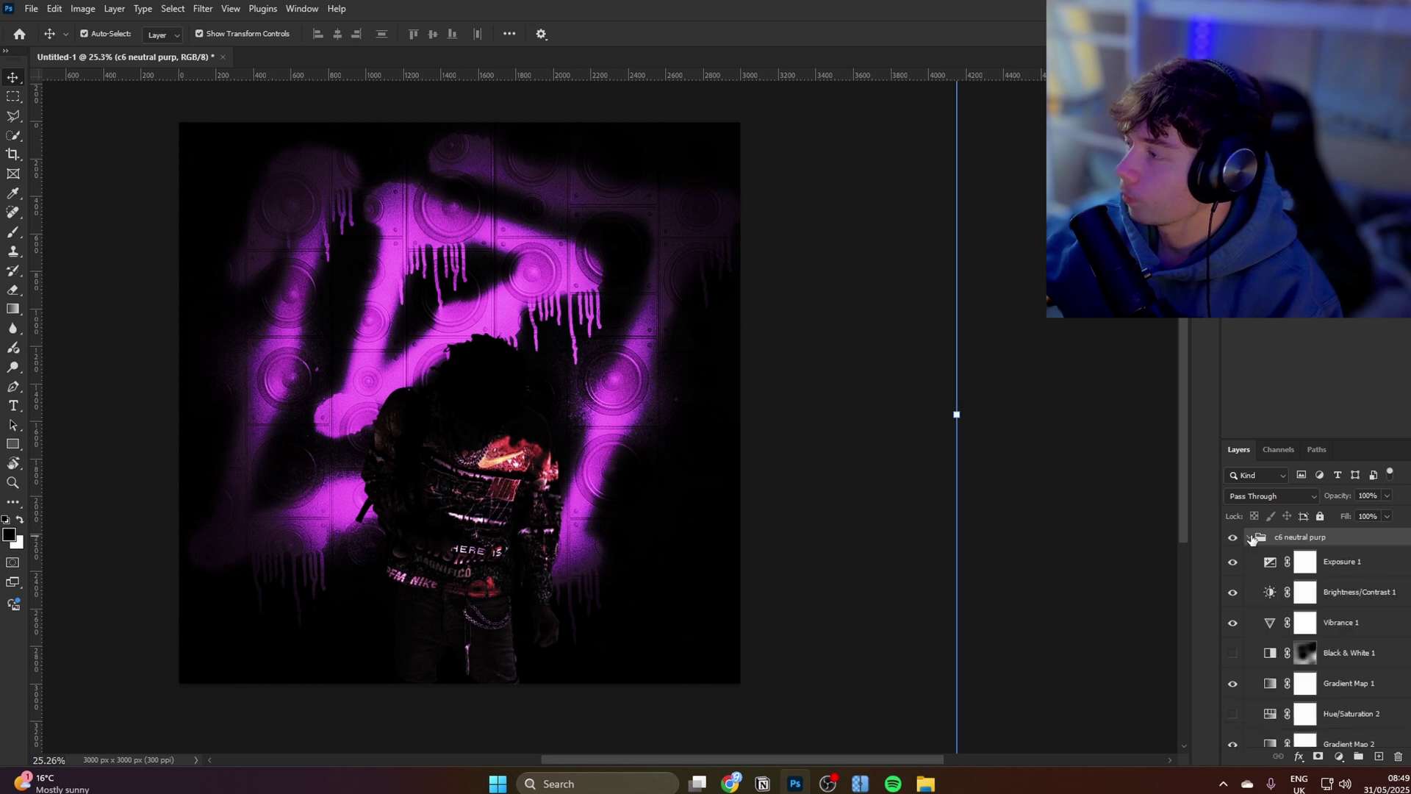
{"action": "scroll", "coordinate": [1364, 622], "scroll_direction": "down", "scroll_amount": 1}
{"action": "left_click", "coordinate": [1356, 621]}
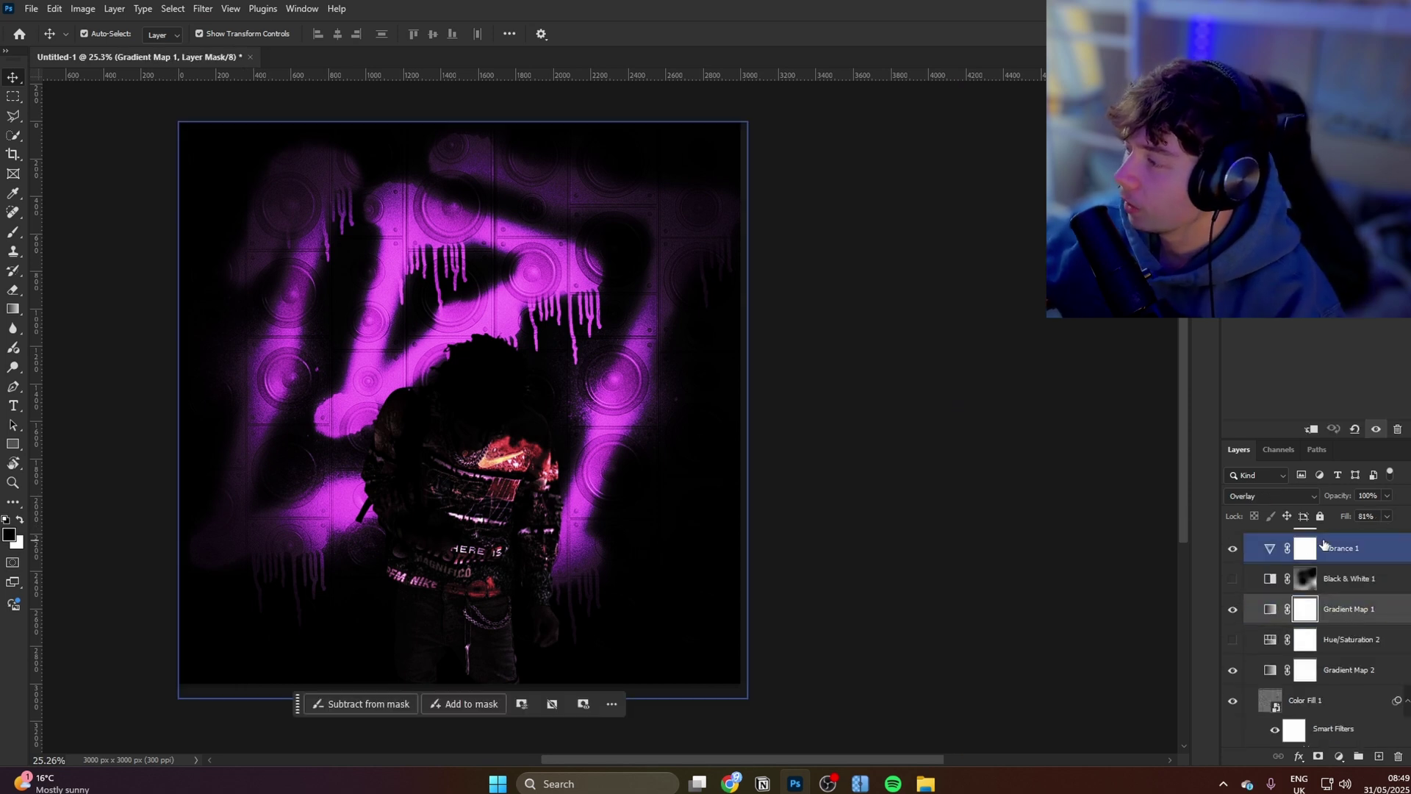
{"action": "left_click_drag", "start_coordinate": [1357, 517], "coordinate": [1288, 518]}
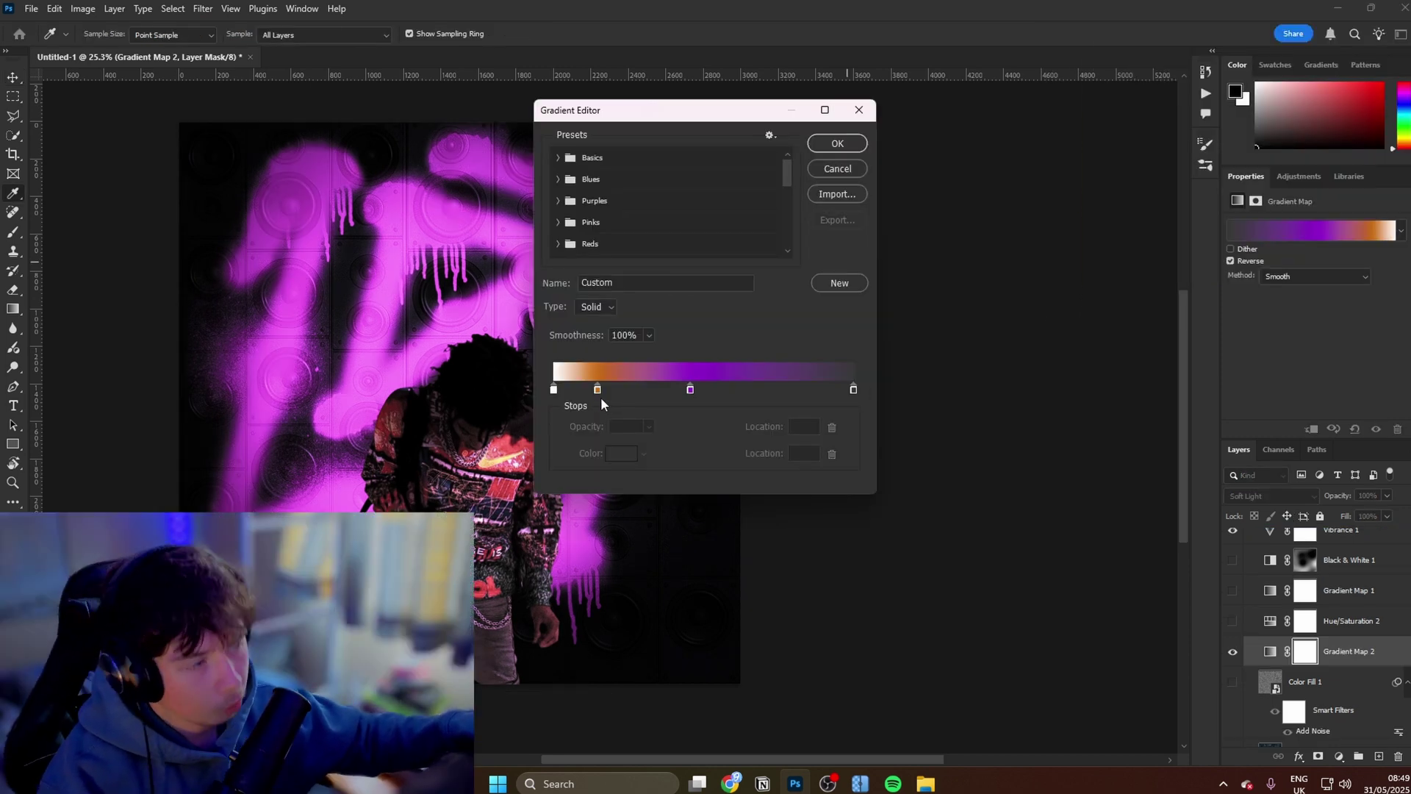
{"action": "left_click", "coordinate": [826, 175]}
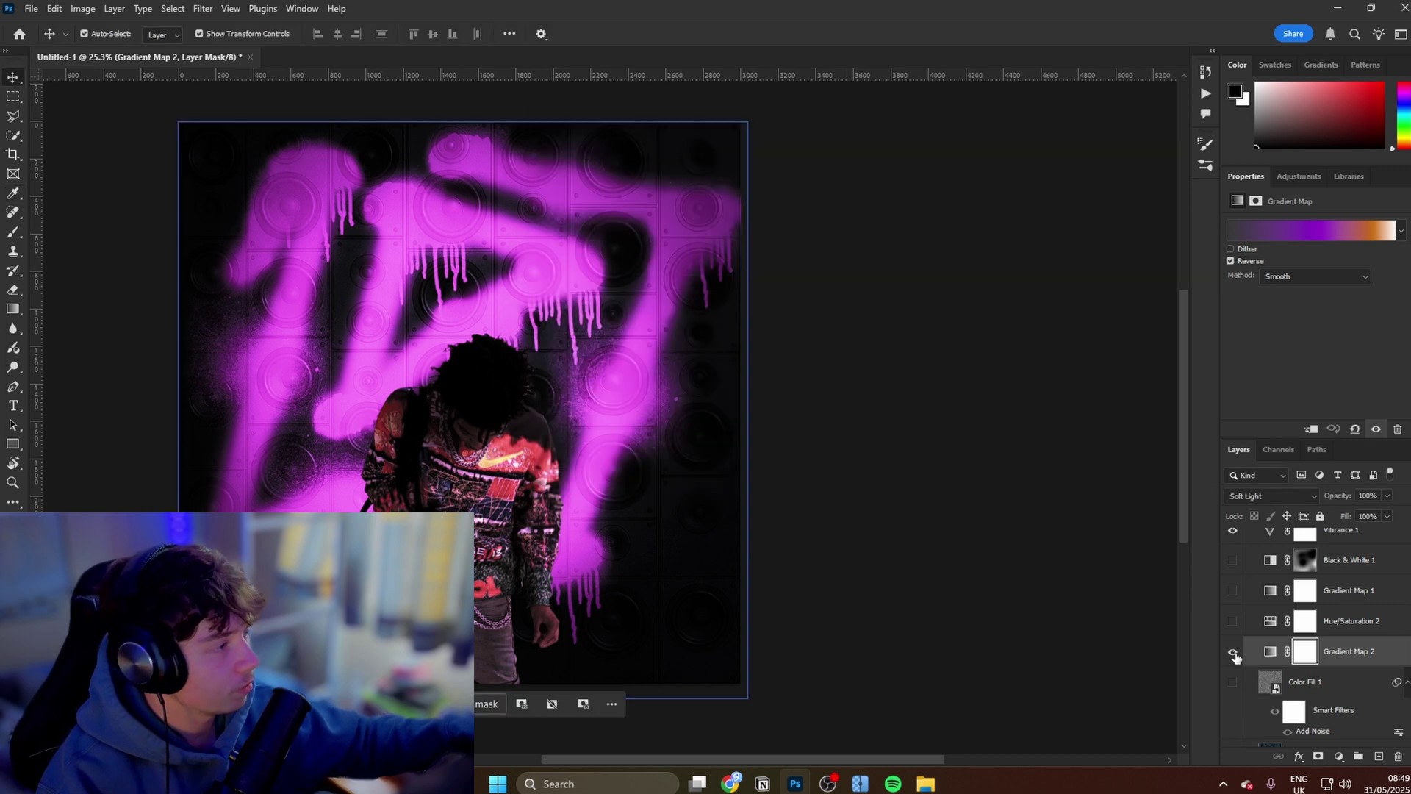
Keep Gradient Map 2 on and ease Vibrance 1 from -50 to -31, reviewing Brightness/Contrast and Exposure
{"action": "left_click", "coordinate": [1232, 652]}
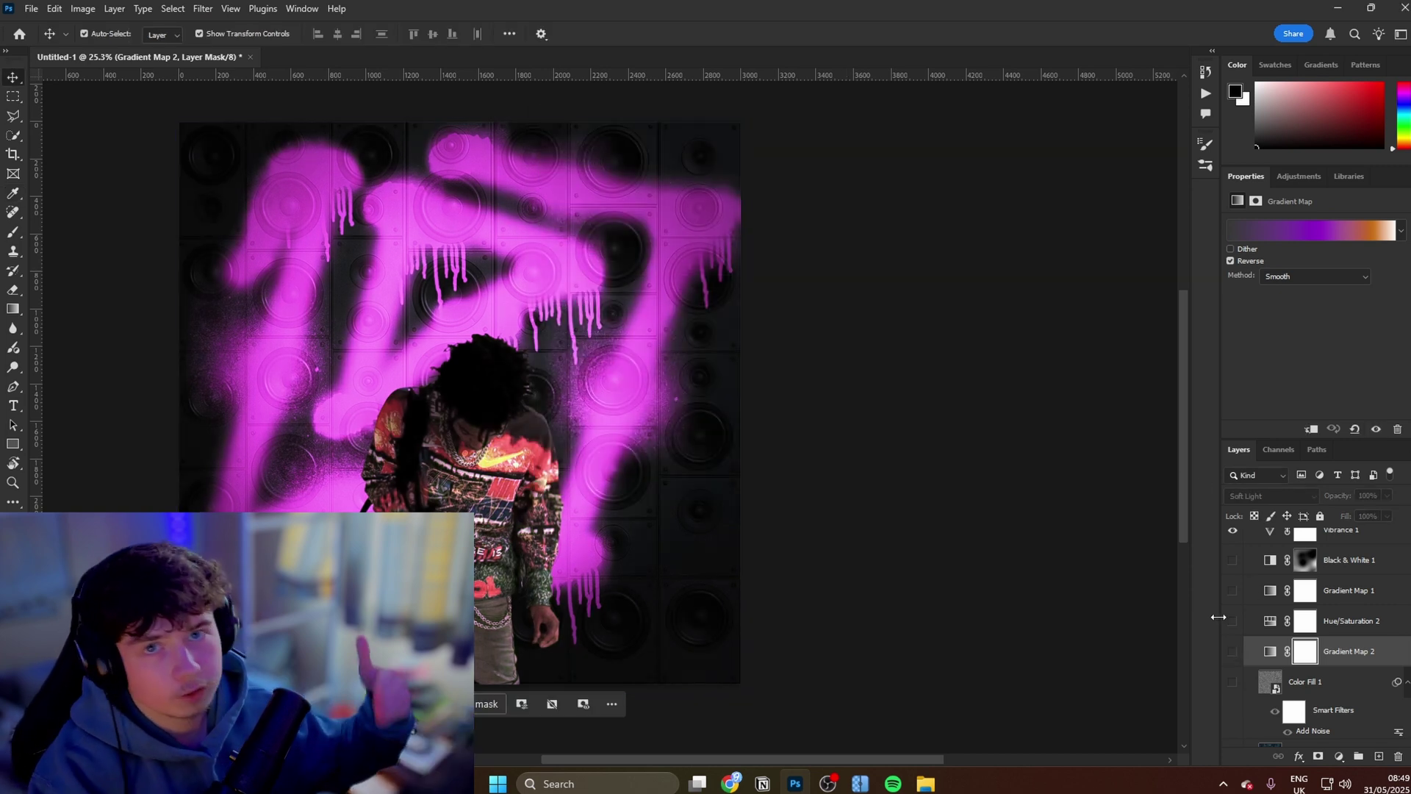
{"action": "left_click", "coordinate": [1232, 652]}
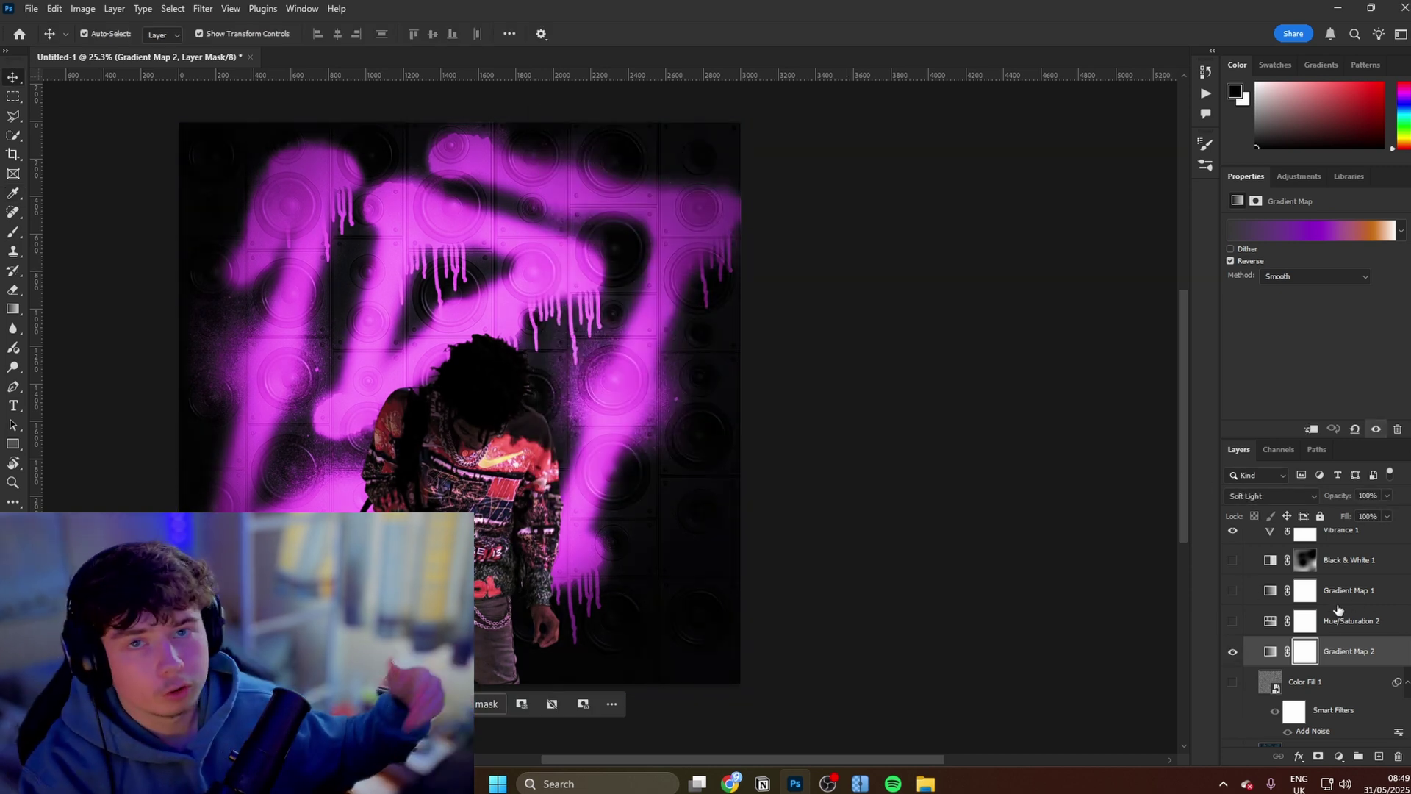
{"action": "scroll", "coordinate": [1338, 610], "scroll_direction": "up", "scroll_amount": 1}
{"action": "left_click", "coordinate": [1338, 585]}
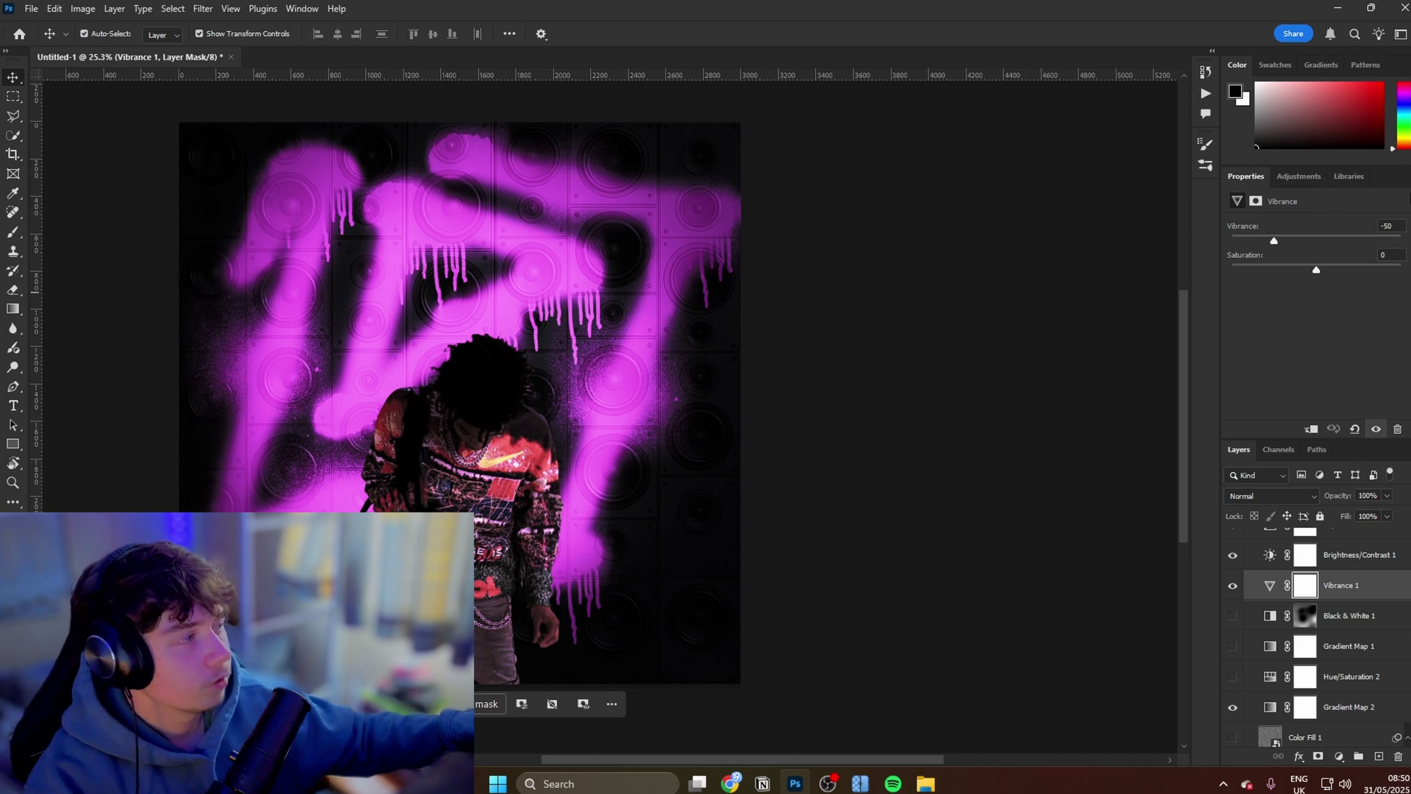
{"action": "left_click", "coordinate": [1233, 585]}
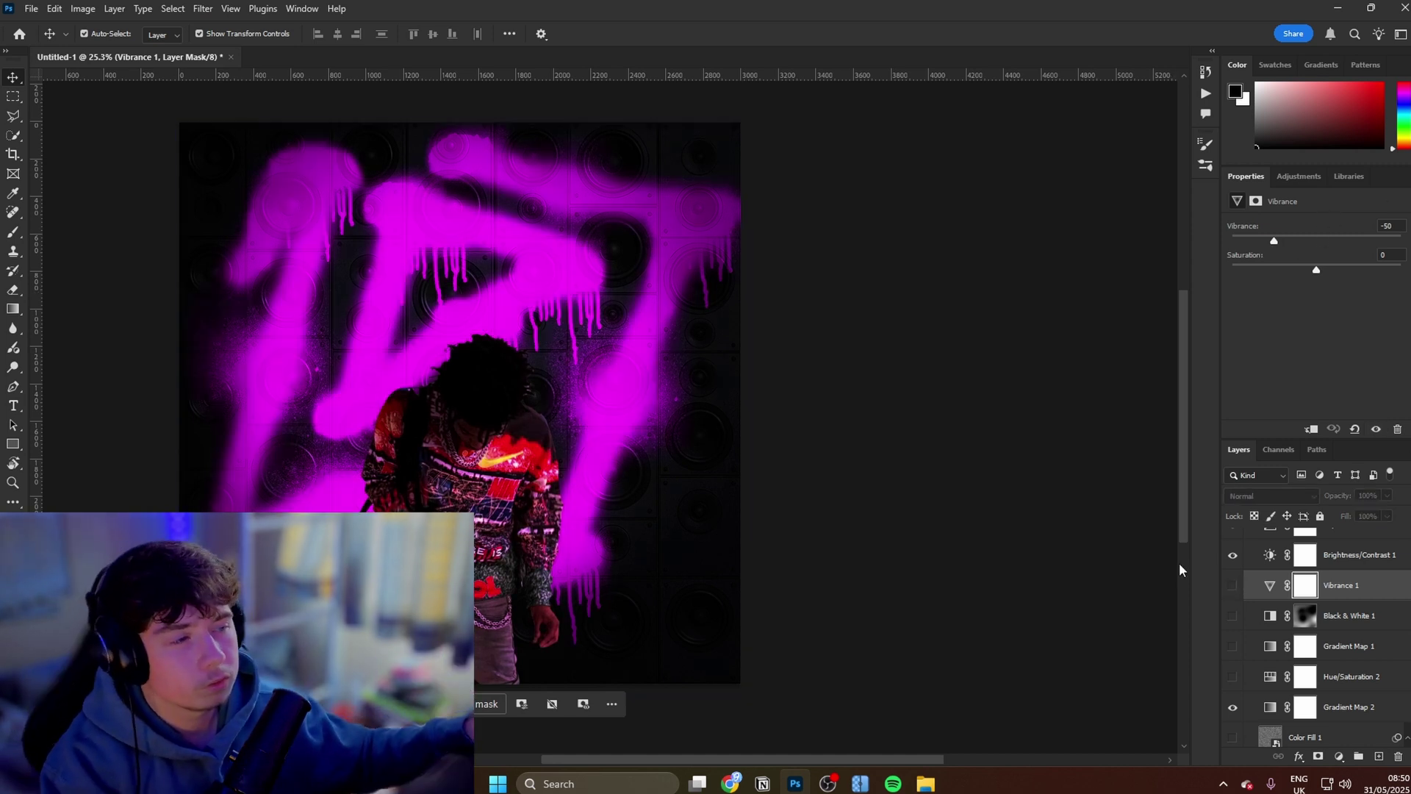
{"action": "left_click", "coordinate": [1234, 586]}
{"action": "mouse_move", "coordinate": [1275, 242]}
{"action": "left_mouse_down"}
{"action": "mouse_move", "coordinate": [1316, 229]}
{"action": "mouse_move", "coordinate": [1292, 241]}
{"action": "left_mouse_up"}
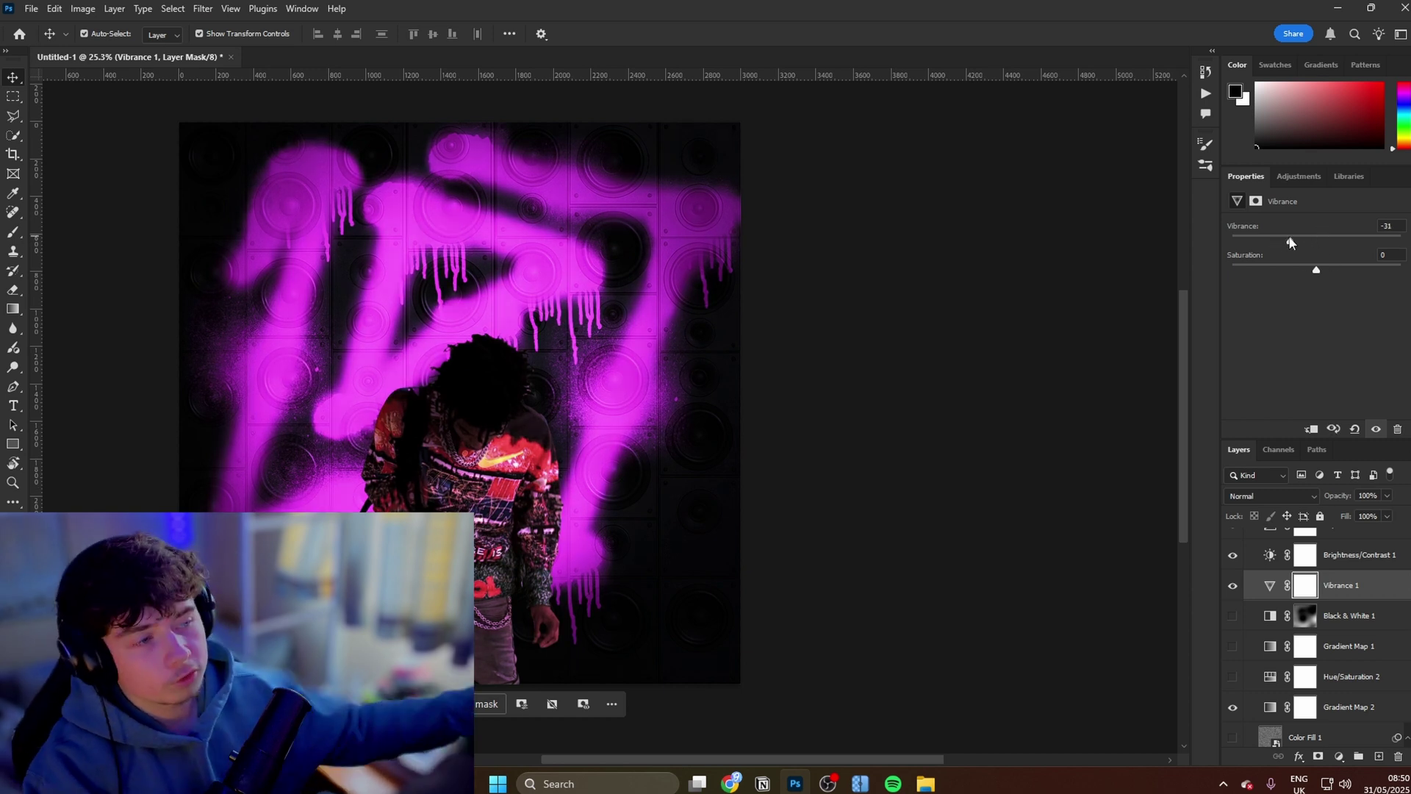
{"action": "left_click", "coordinate": [1321, 556]}
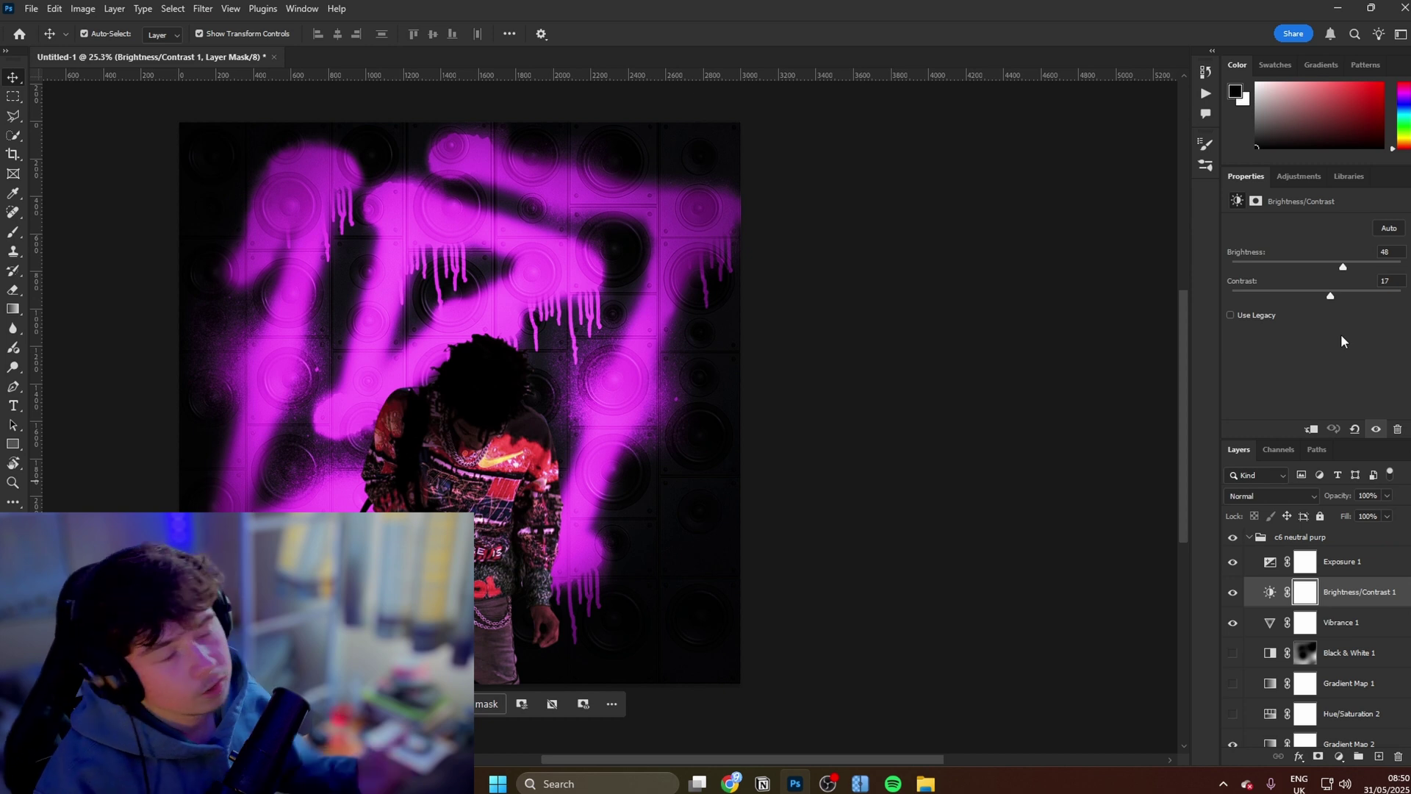
{"action": "left_click", "coordinate": [1353, 562]}
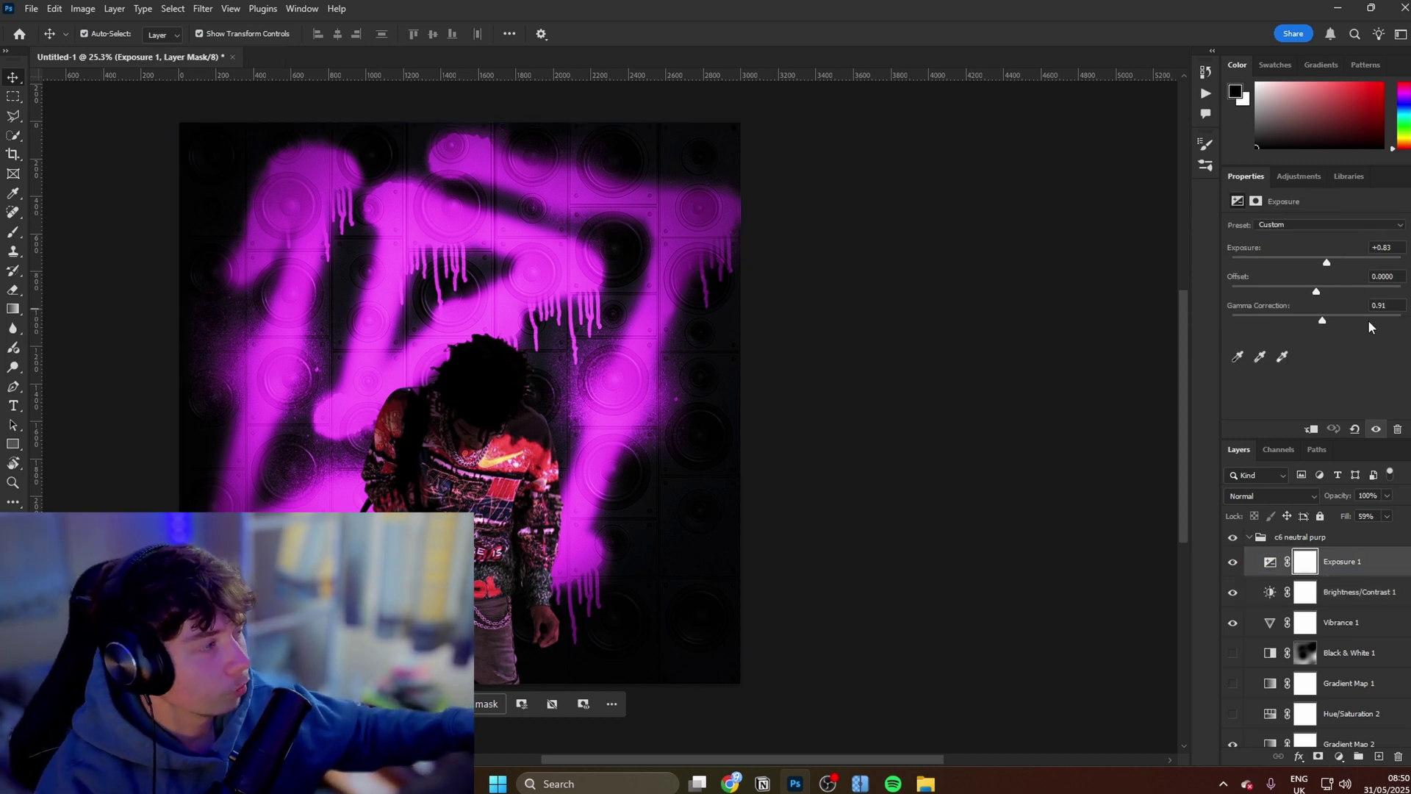
Select the Color Fill 1 layer in c6 neutral purp and browse the new adjustment layer list
{"action": "left_click", "coordinate": [1282, 535]}
{"action": "scroll", "coordinate": [1289, 621], "scroll_direction": "down", "scroll_amount": 4}
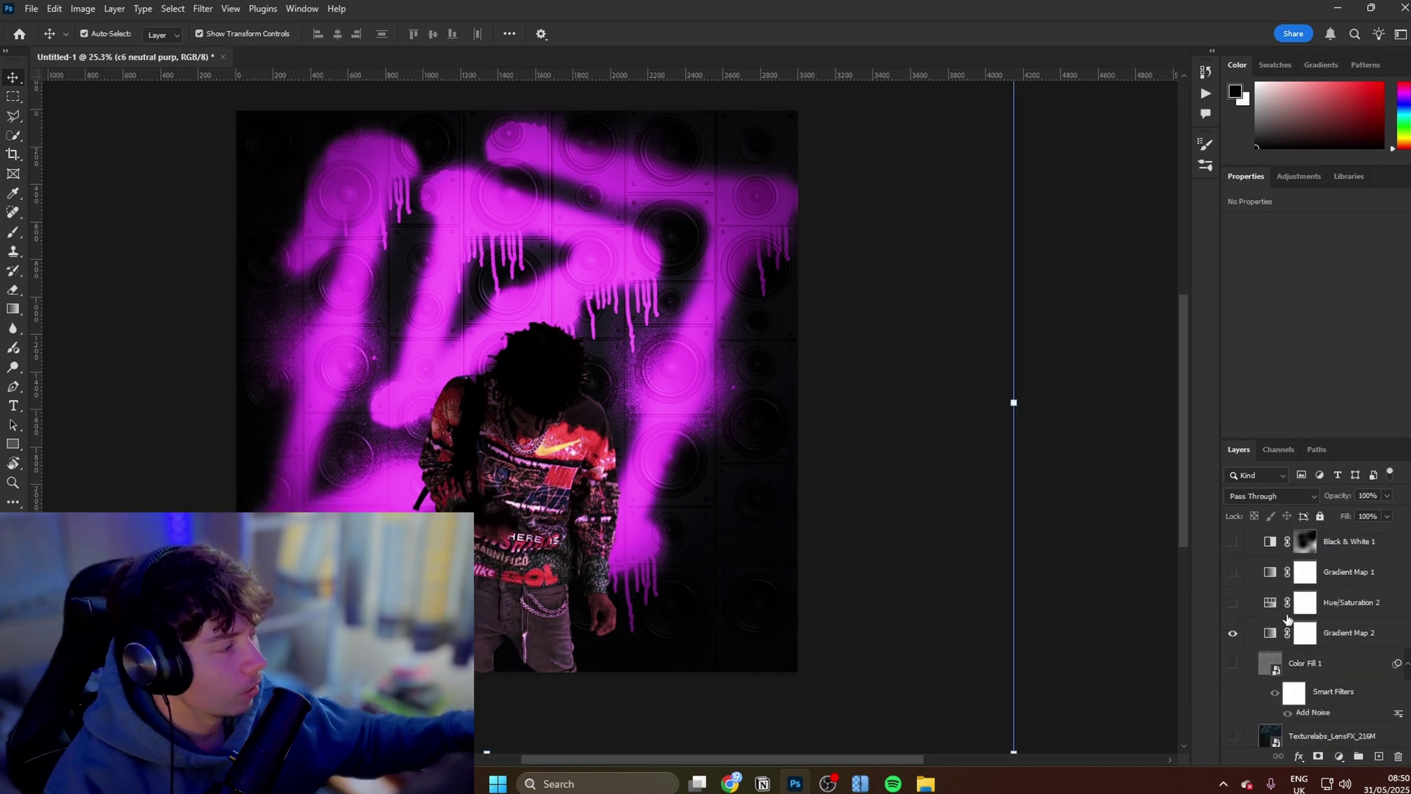
{"action": "left_click", "coordinate": [1302, 634]}
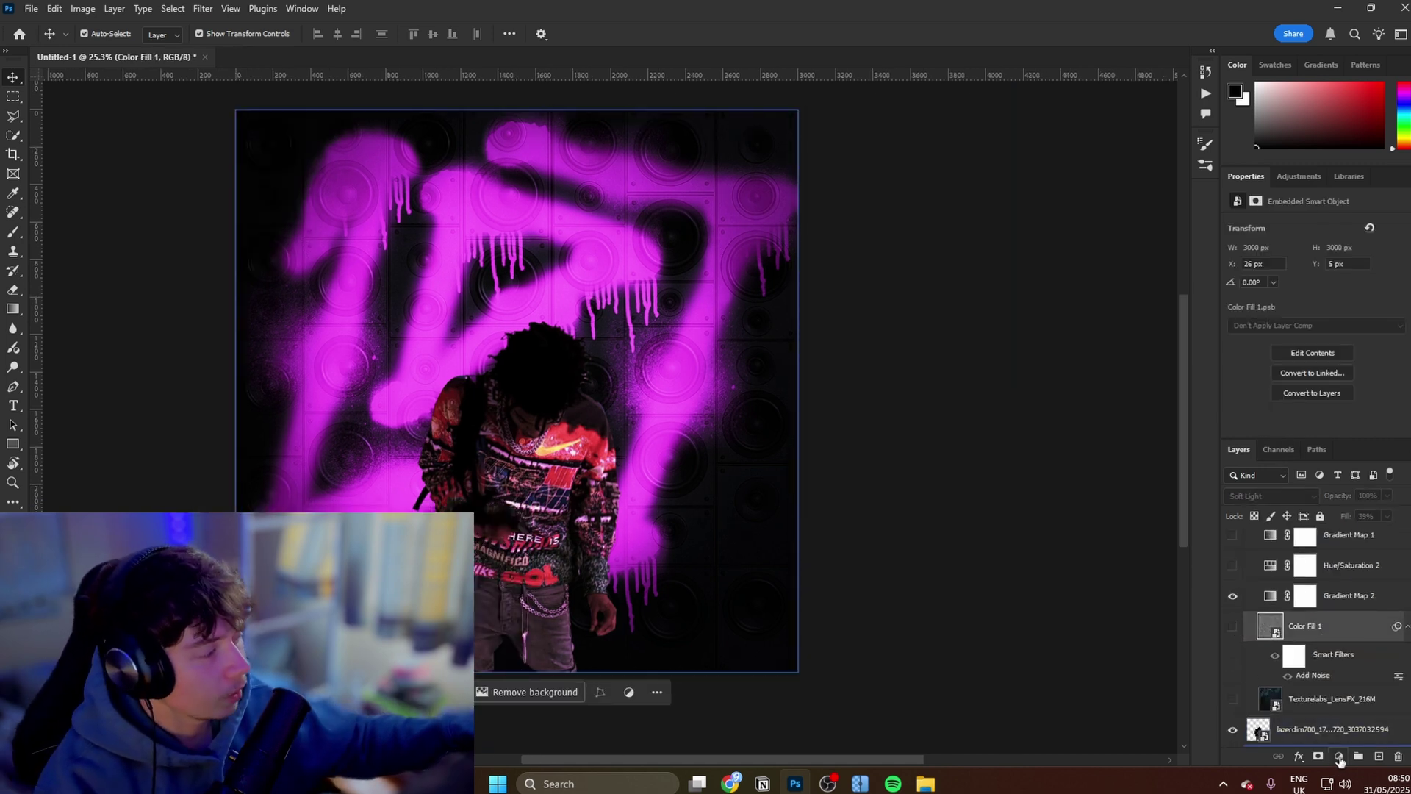
{"action": "left_click", "coordinate": [1341, 757]}
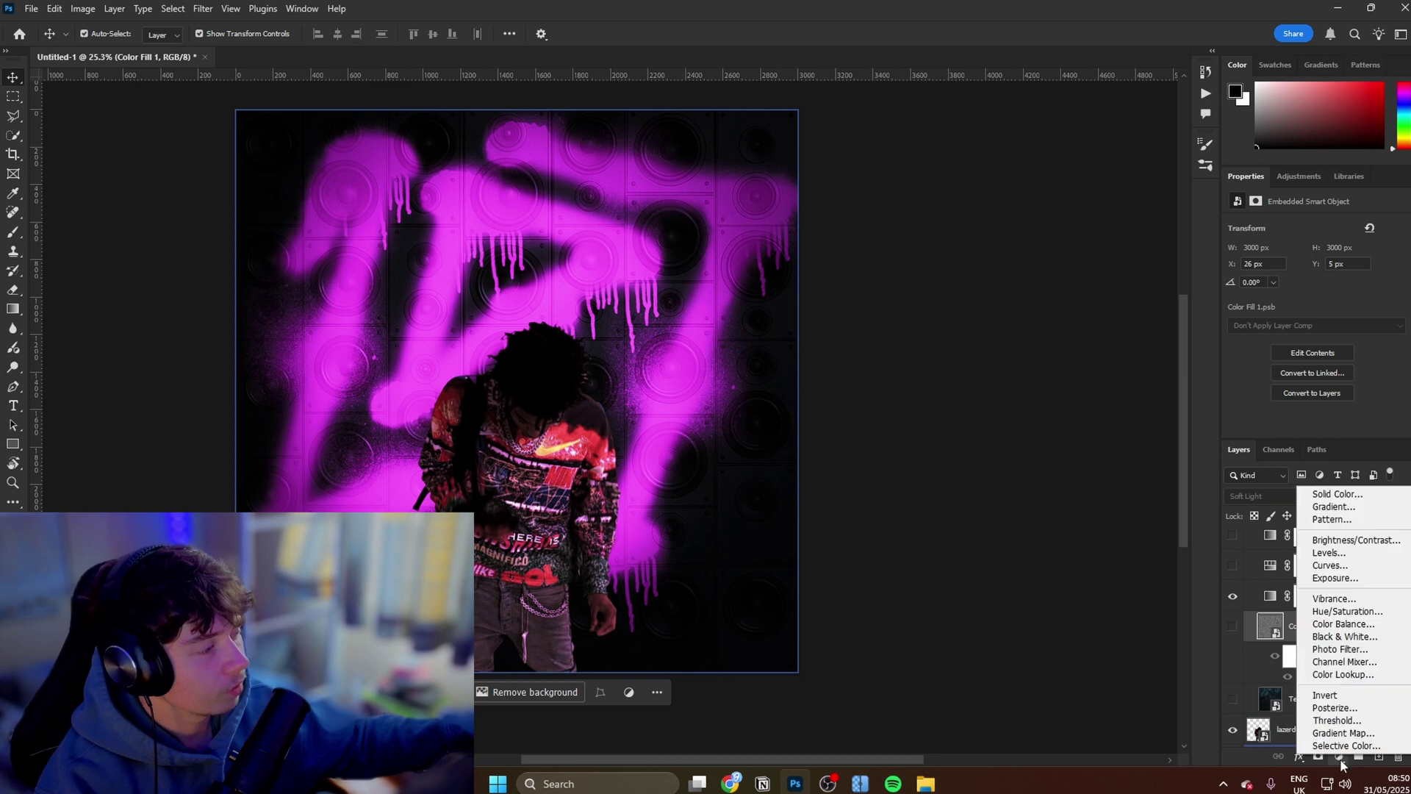
{"action": "left_click", "coordinate": [1268, 623]}
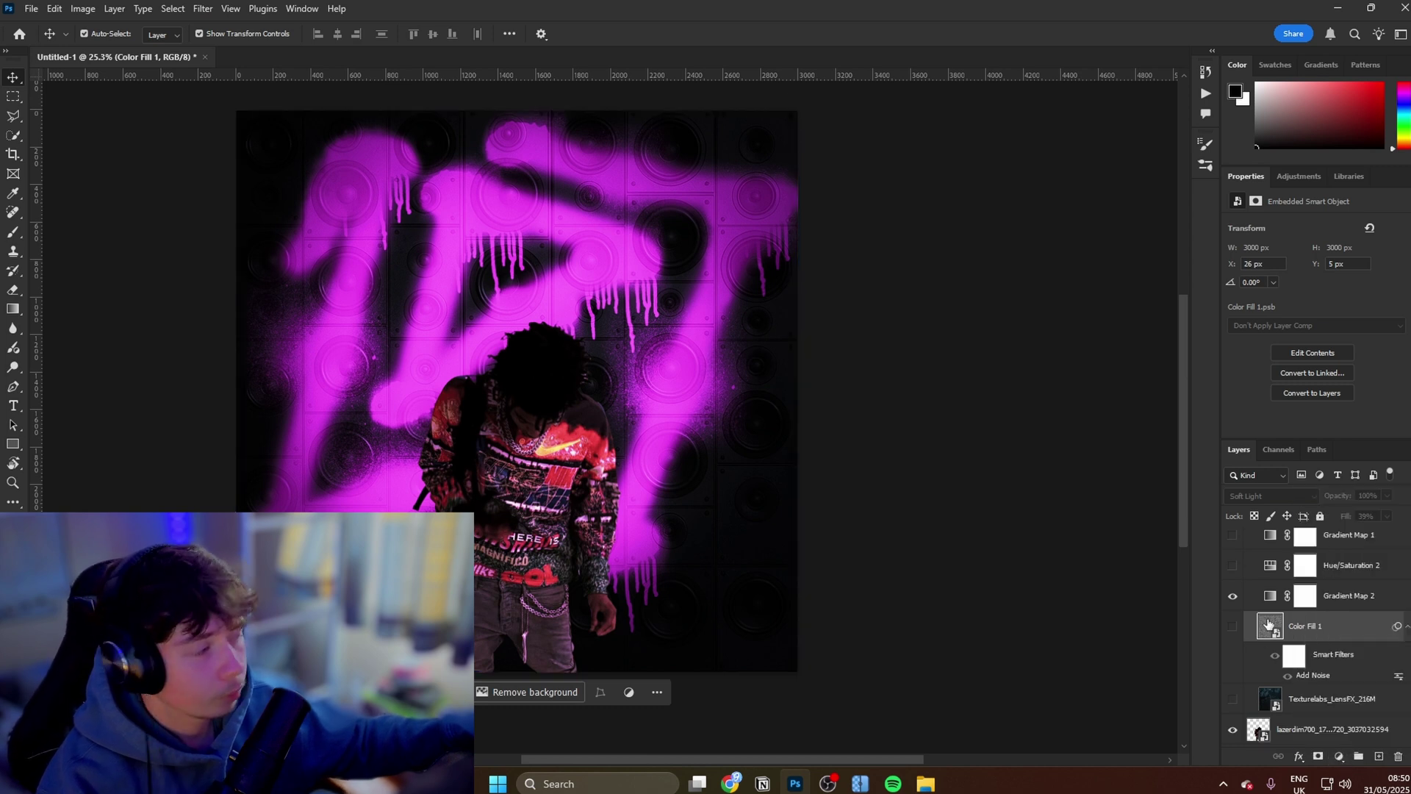
{"action": "left_click", "coordinate": [1339, 756]}
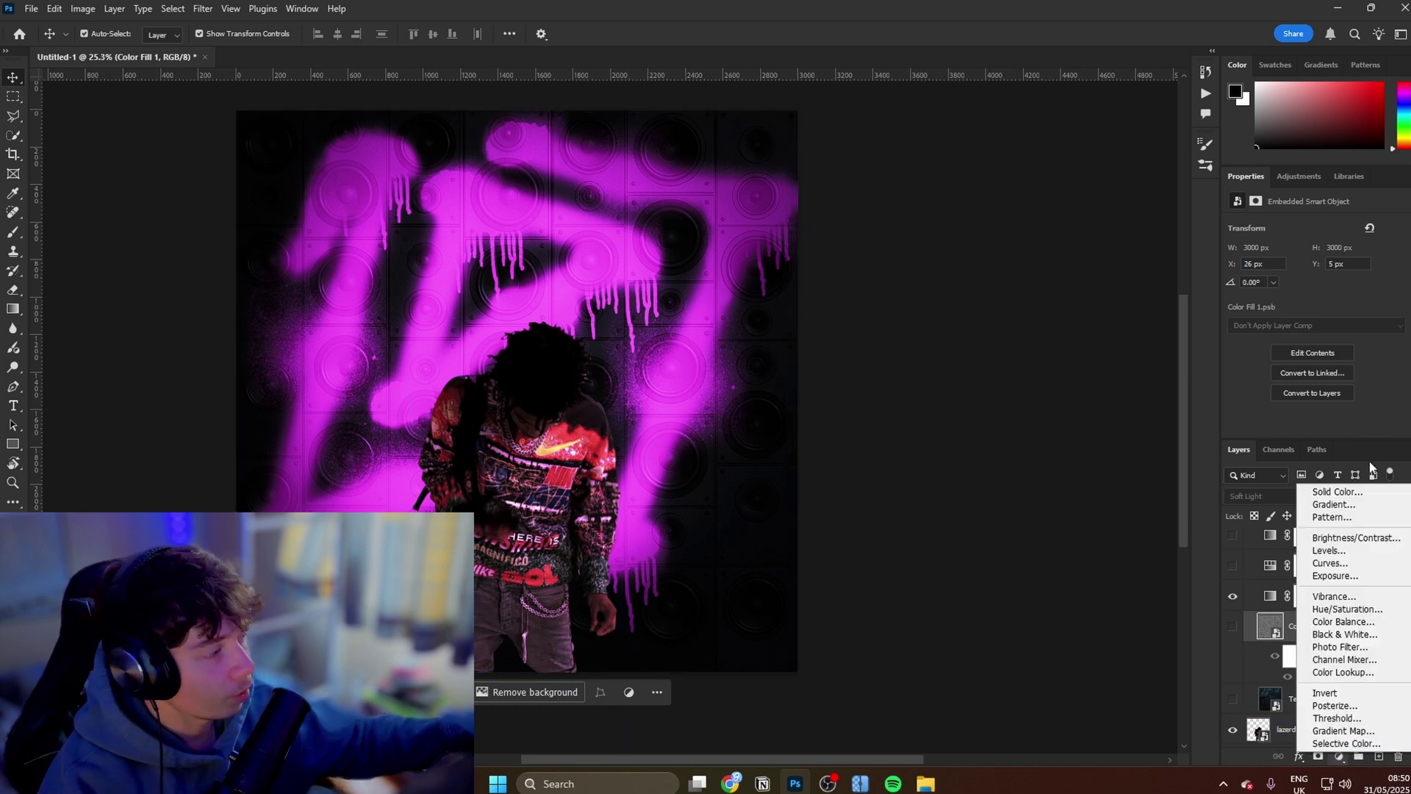
Add a Vibrance adjustment layer, undo it, and reopen the fill and adjustment layer list
{"action": "left_click", "coordinate": [1334, 596]}
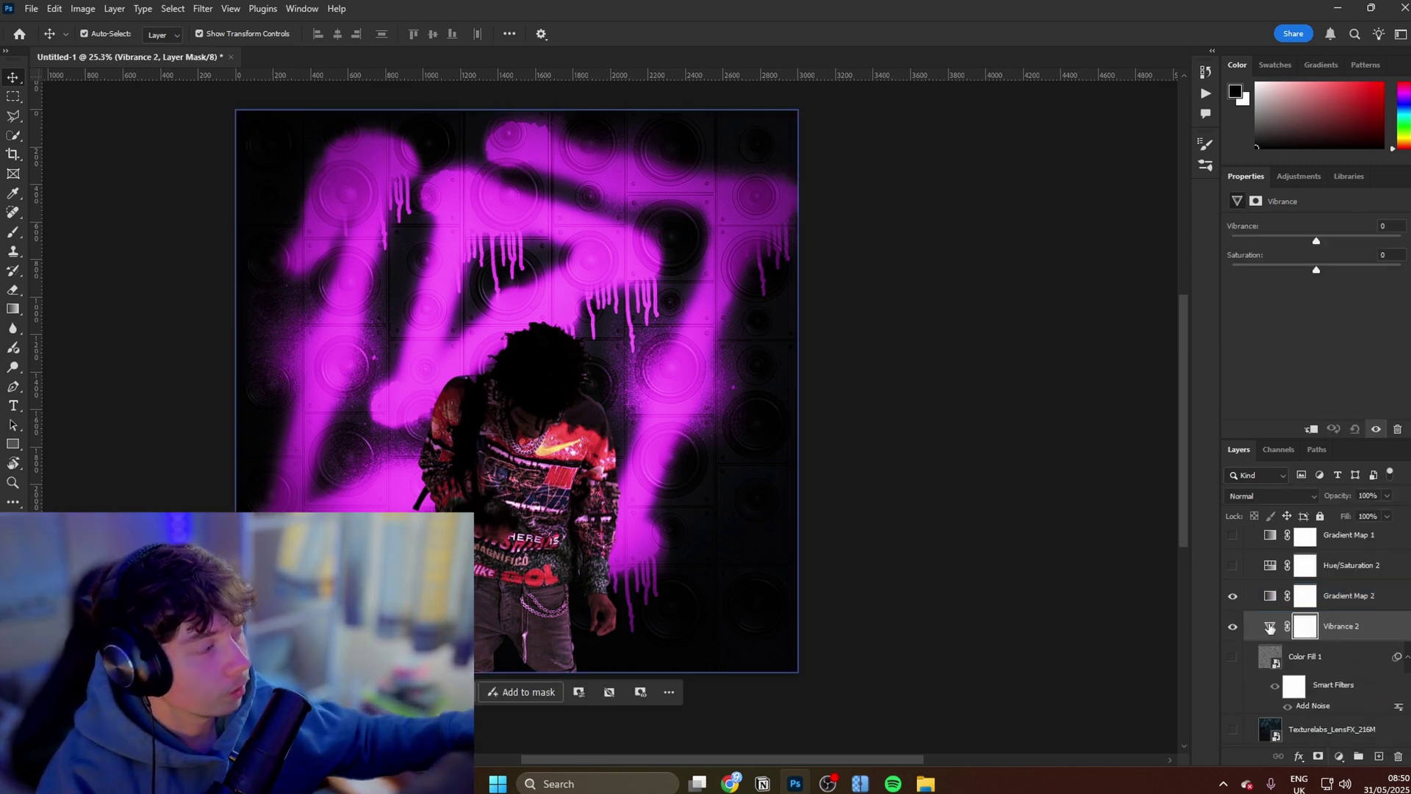
{"action": "key", "text": "ctrl+z"}
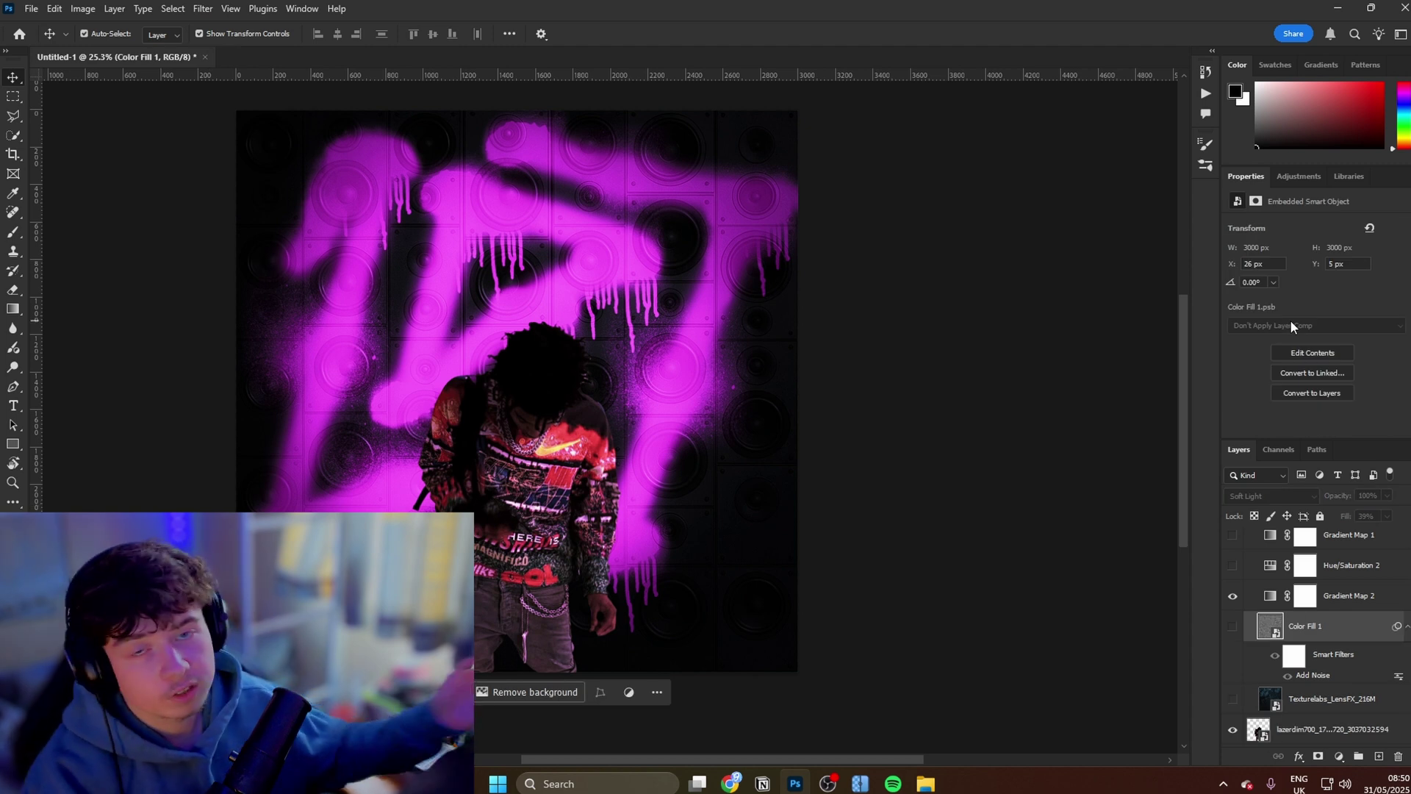
{"action": "left_click", "coordinate": [1339, 756]}
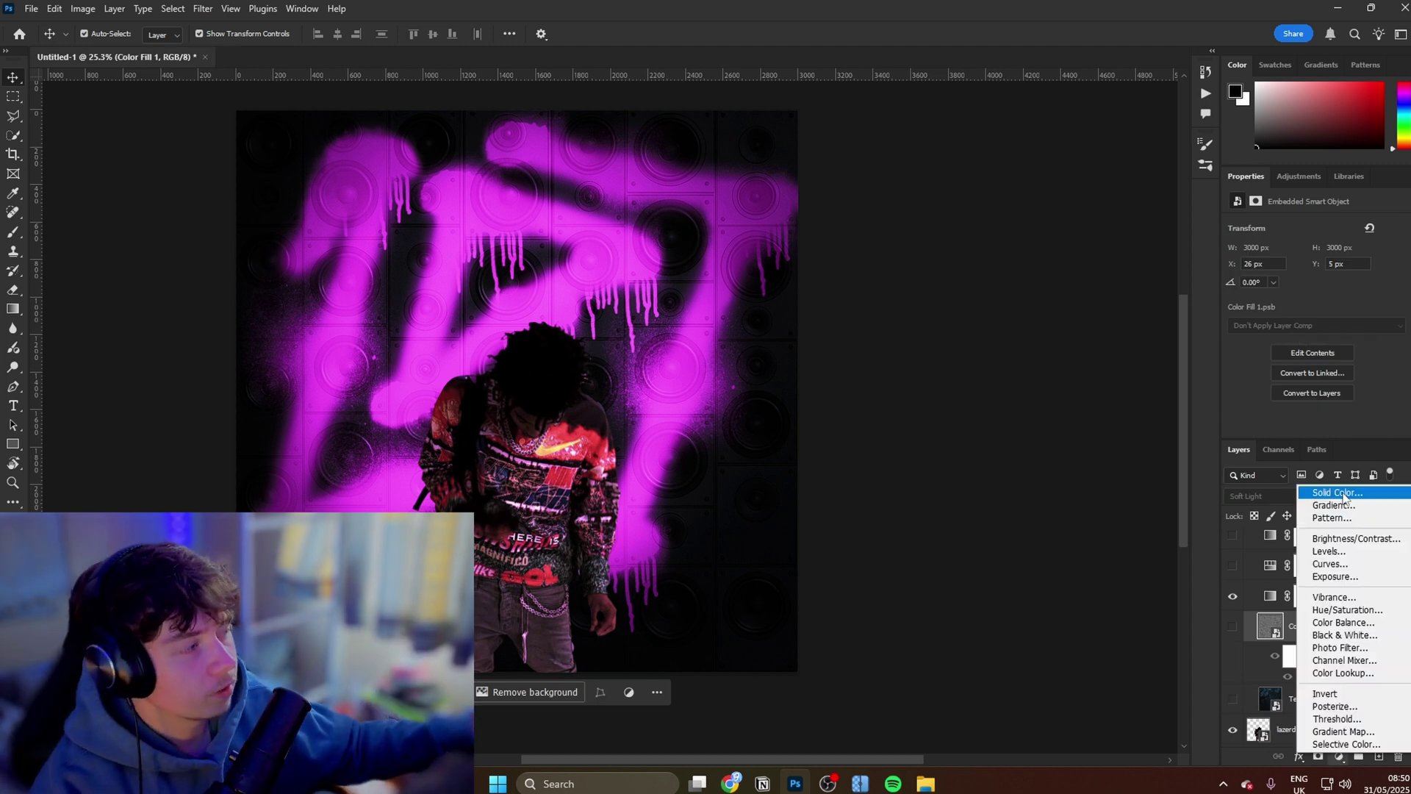
Add a Solid Color fill layer in grey 777777
{"action": "left_click", "coordinate": [1343, 496]}
{"action": "type", "text": "777777"}
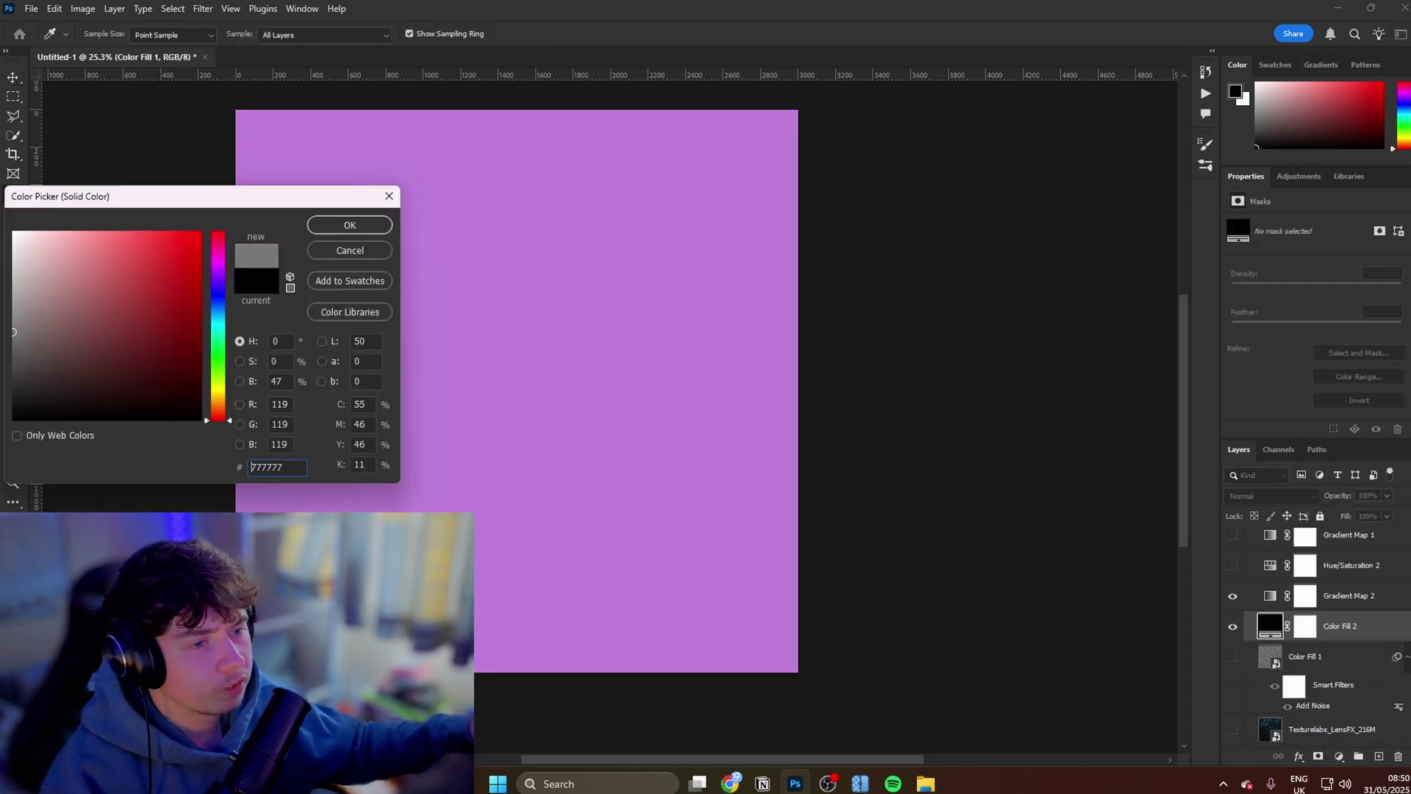
{"action": "left_click", "coordinate": [321, 222]}
Convert the grey fill to a smart object and apply Add Noise at 23.08%
{"action": "left_click", "coordinate": [203, 8]}
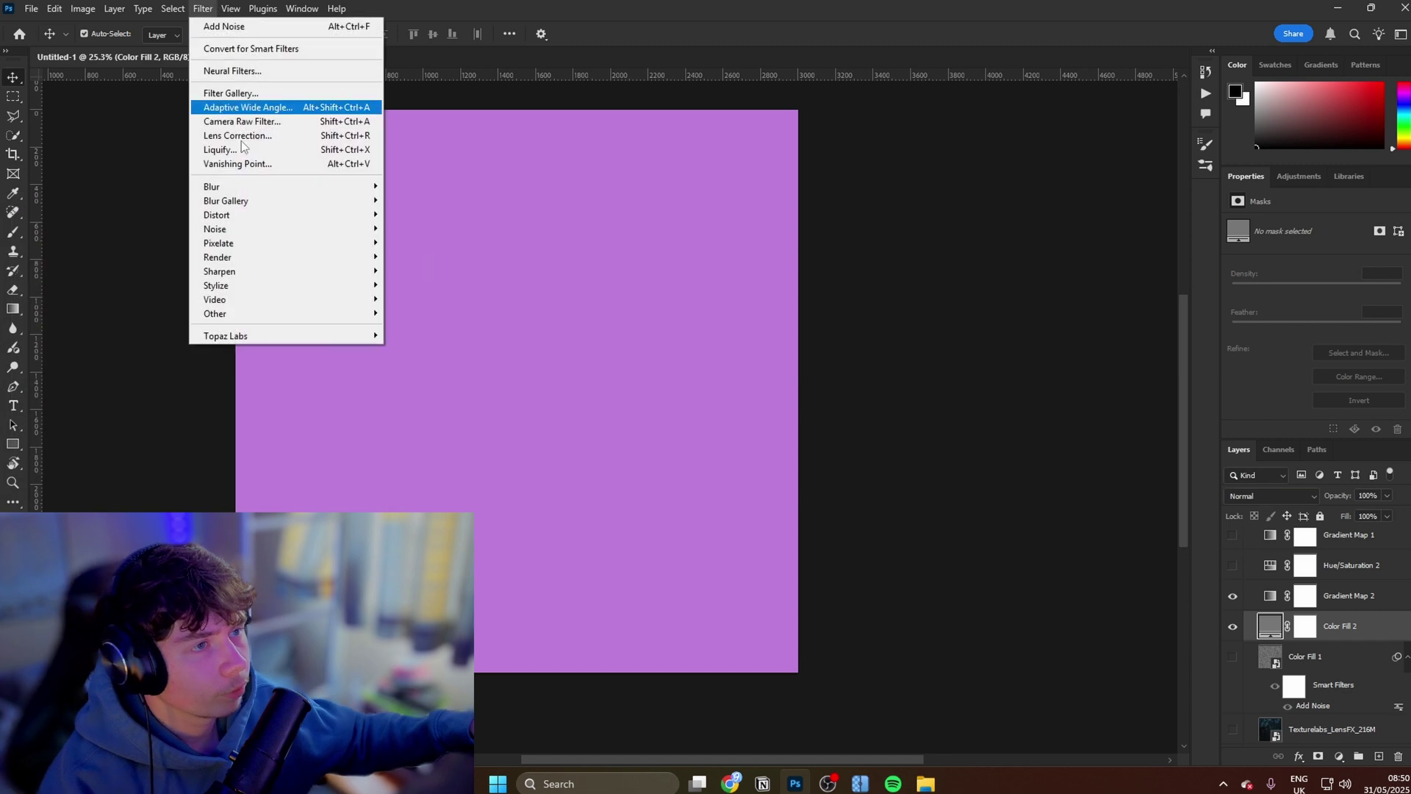
{"action": "mouse_move", "coordinate": [250, 231]}
{"action": "left_click", "coordinate": [426, 228]}
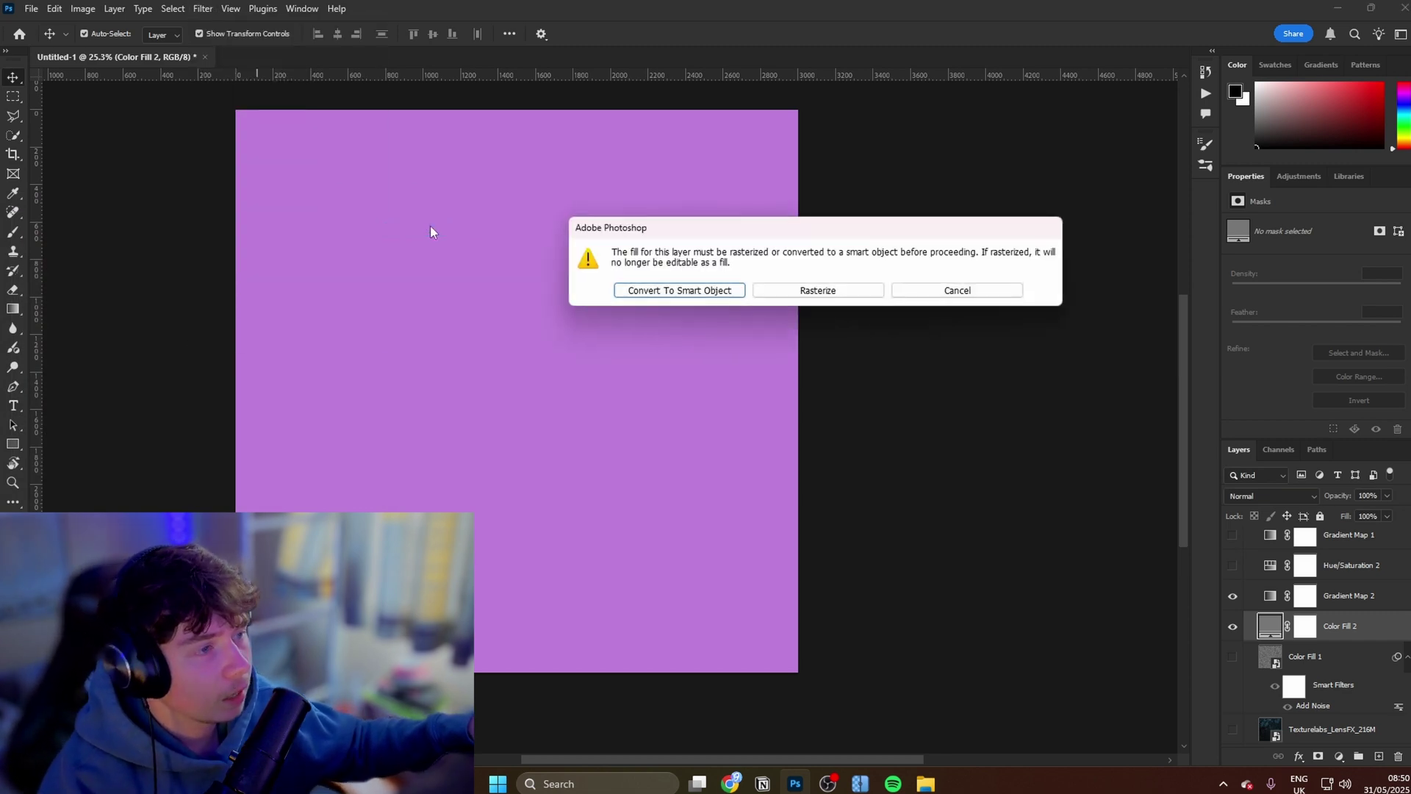
{"action": "left_click", "coordinate": [647, 291]}
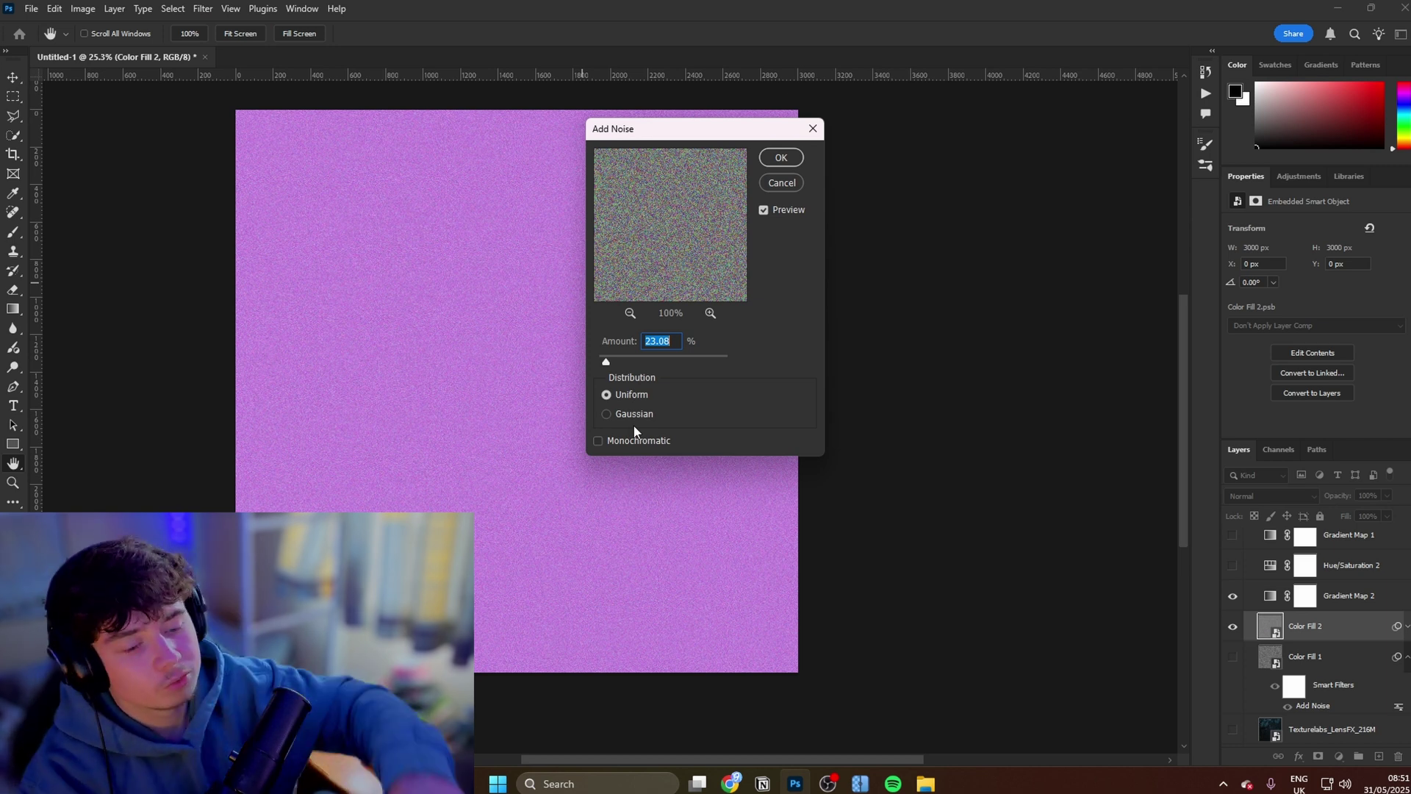
{"action": "key", "text": "Return"}
{"action": "key", "text": "v"}
Blend the noise layer as Overlay and lower its fill to 36%
{"action": "left_click", "coordinate": [1270, 496]}
{"action": "left_click", "coordinate": [1277, 551]}
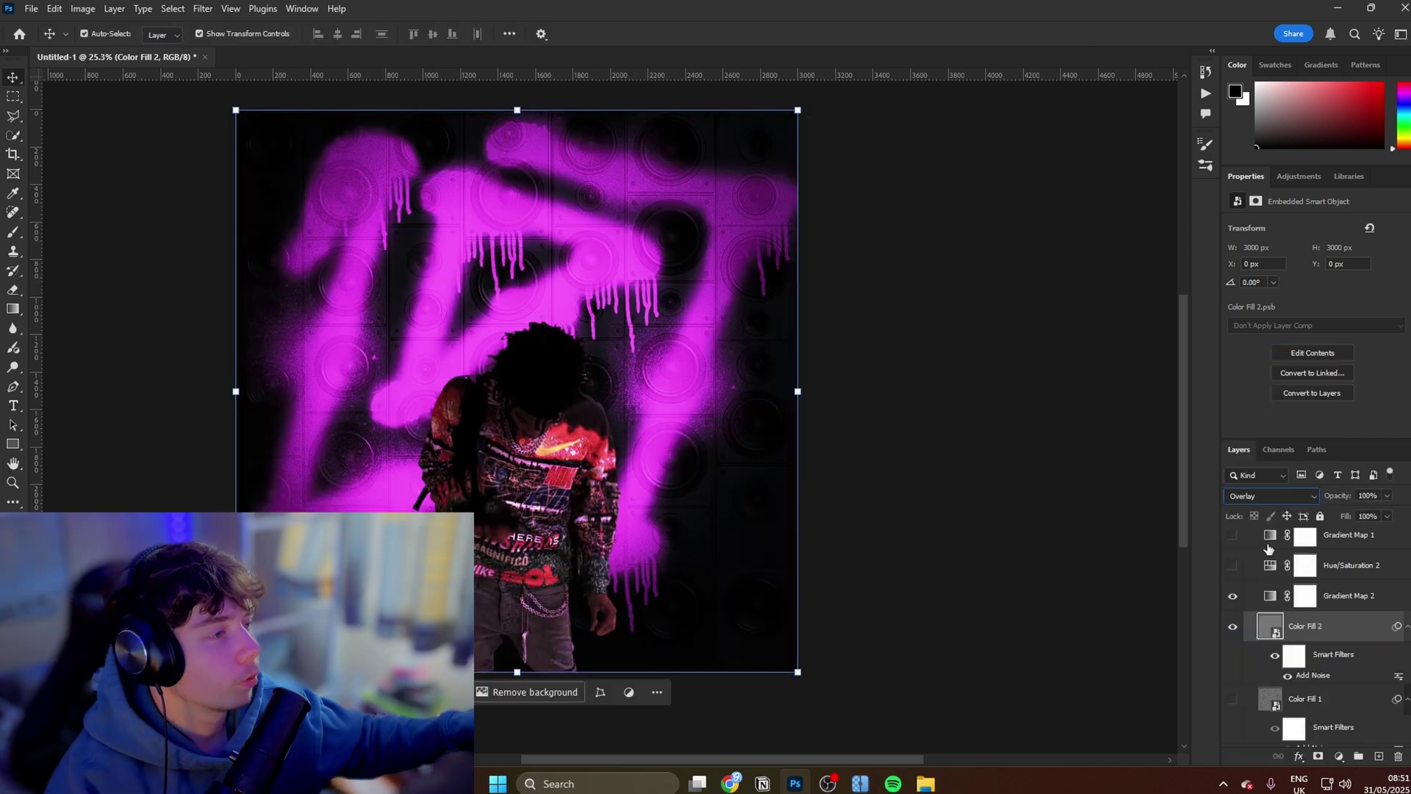
{"action": "left_click_drag", "start_coordinate": [728, 318], "coordinate": [788, 324]}
{"action": "scroll", "coordinate": [826, 355], "scroll_direction": "down", "scroll_amount": 2}
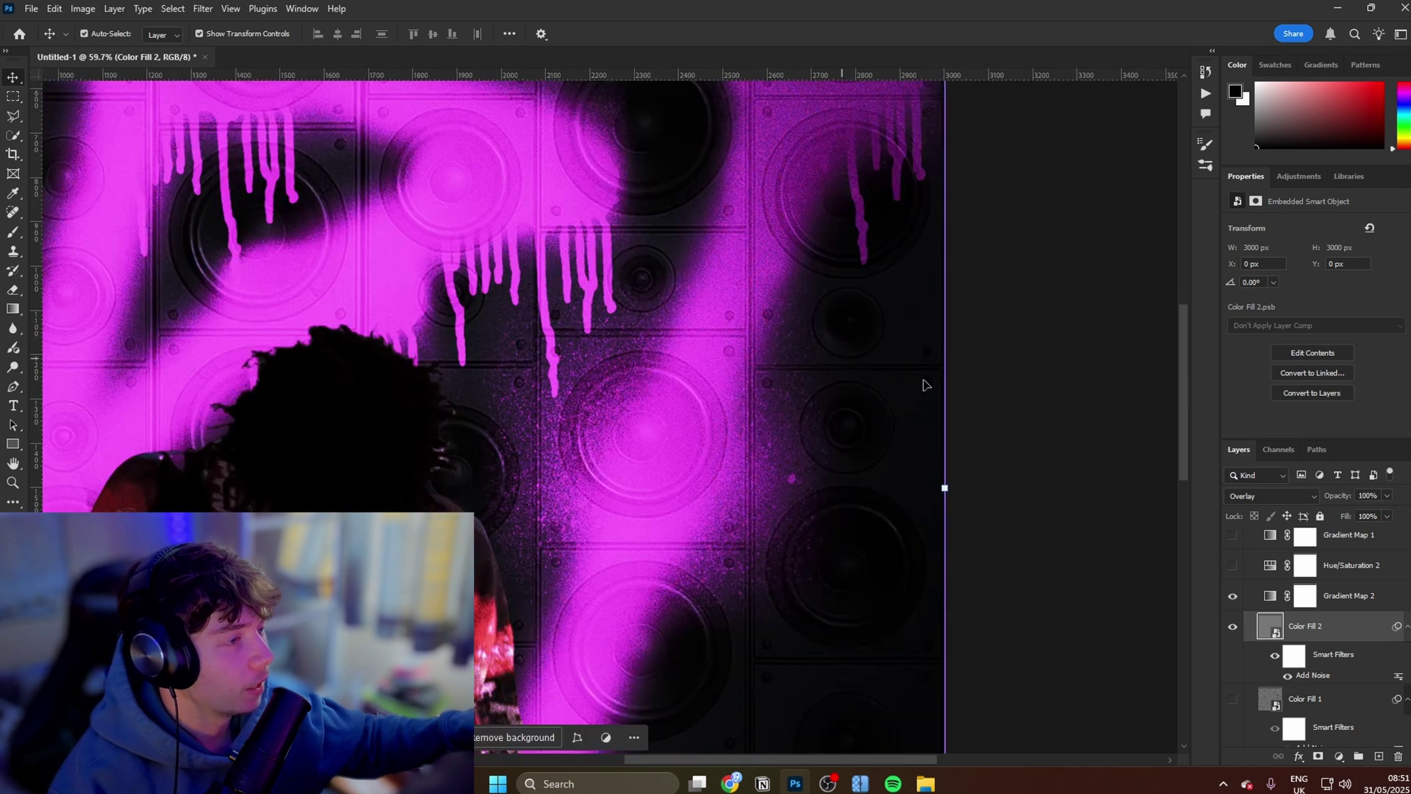
{"action": "left_click_drag", "start_coordinate": [1351, 518], "coordinate": [1303, 518]}
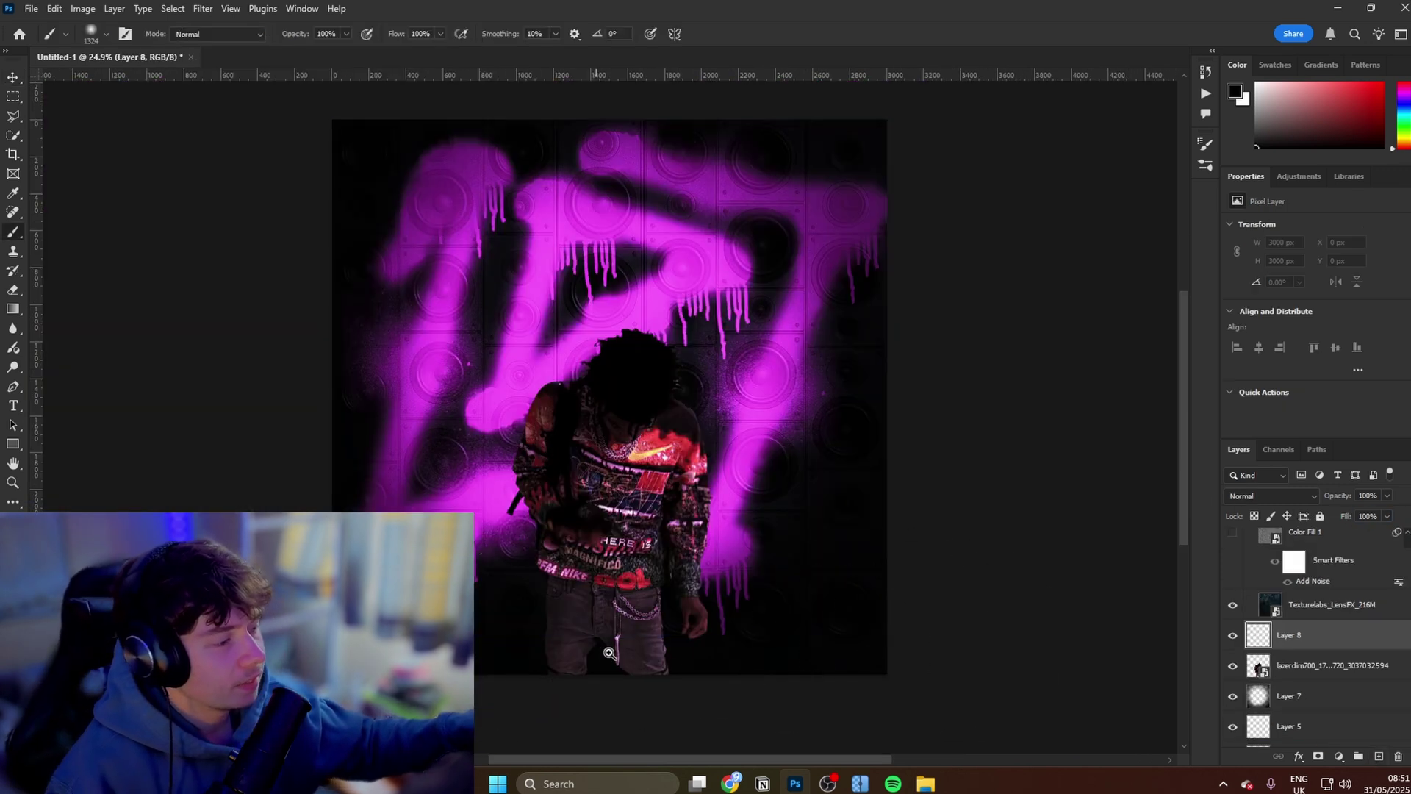
Paint black across the cover's bottom on Layer 8 to fade the legs, at 95% fill
{"action": "scroll", "coordinate": [610, 654], "scroll_direction": "up", "scroll_amount": 6}
{"action": "left_click_drag", "start_coordinate": [641, 636], "coordinate": [542, 532]}
{"action": "scroll", "coordinate": [536, 542], "scroll_direction": "down", "scroll_amount": 7}
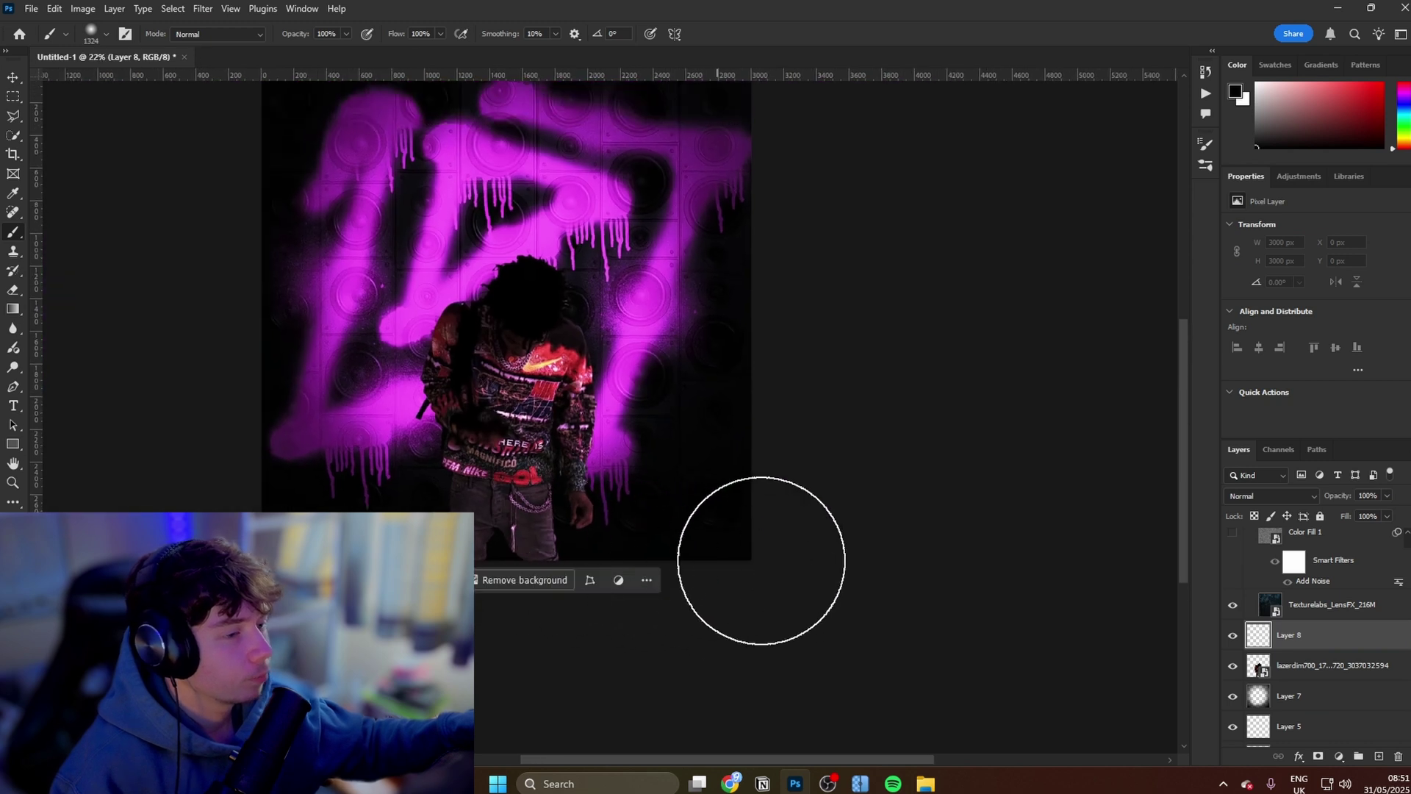
{"action": "mouse_move", "coordinate": [761, 561]}
{"action": "left_mouse_down"}
{"action": "mouse_move", "coordinate": [308, 632]}
{"action": "mouse_move", "coordinate": [331, 655]}
{"action": "mouse_move", "coordinate": [918, 665]}
{"action": "left_mouse_up"}
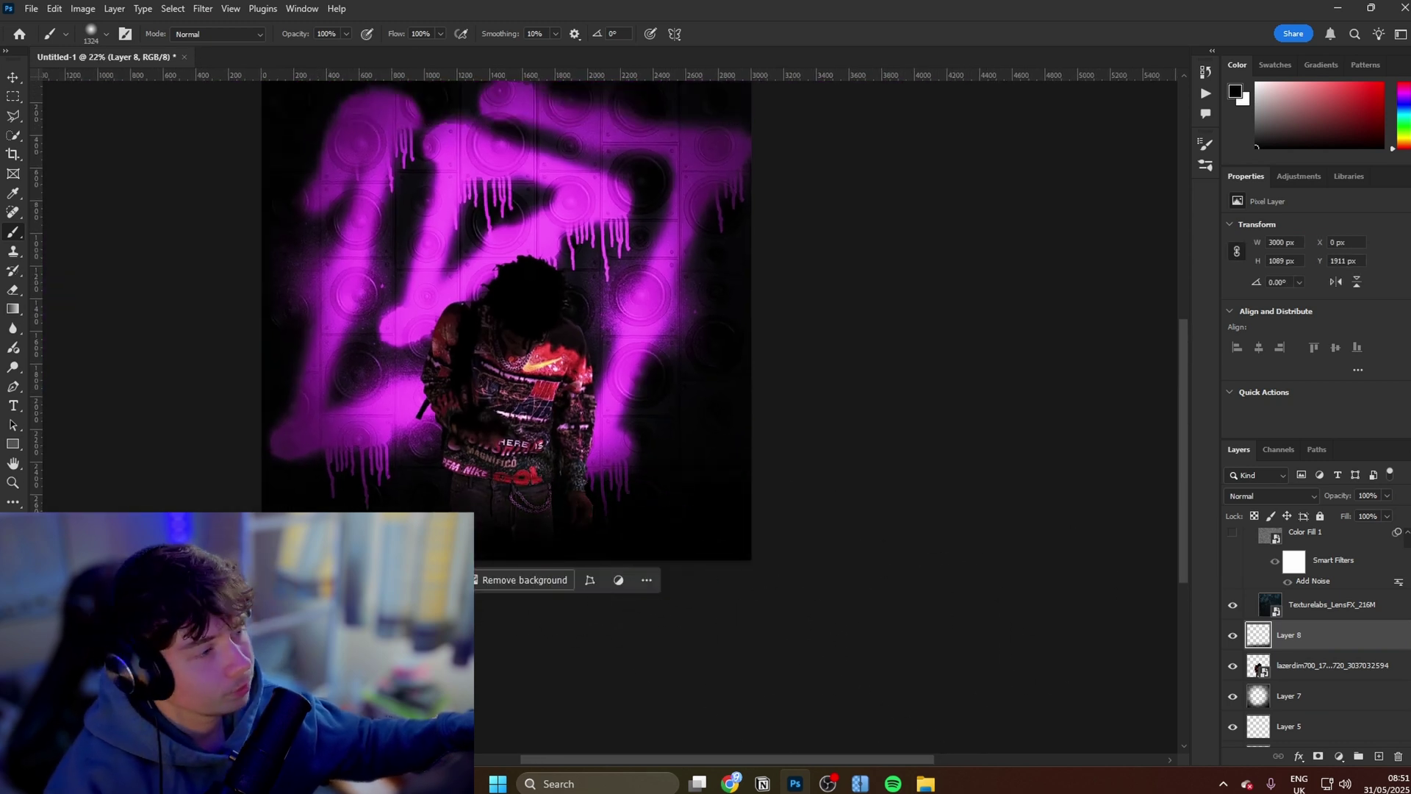
{"action": "mouse_move", "coordinate": [1345, 517]}
{"action": "left_mouse_down"}
{"action": "mouse_move", "coordinate": [1329, 521]}
{"action": "mouse_move", "coordinate": [1366, 519]}
{"action": "left_mouse_up"}
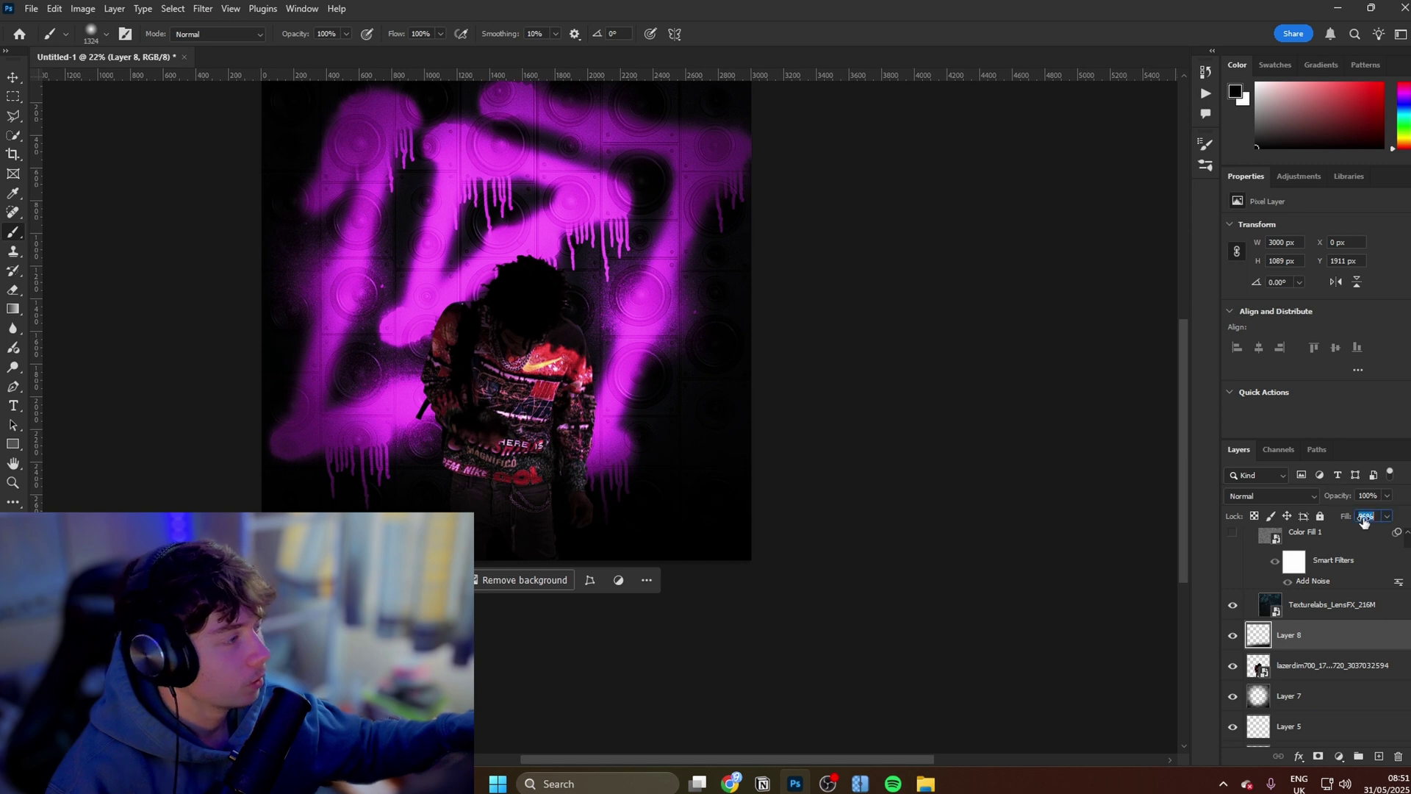
{"action": "key", "text": "e"}
{"action": "key", "text": "b"}
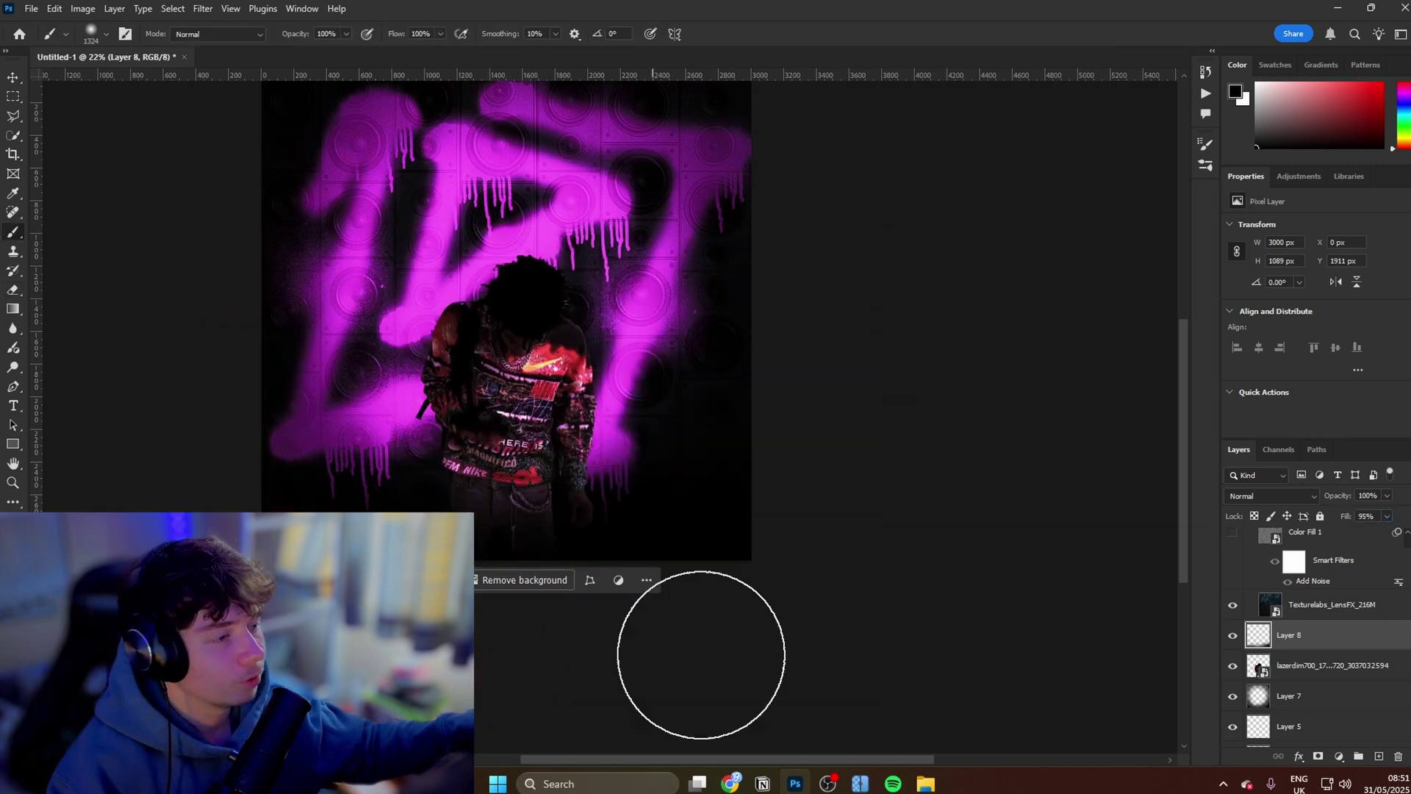
{"action": "scroll", "coordinate": [514, 498], "scroll_direction": "up", "scroll_amount": 3}
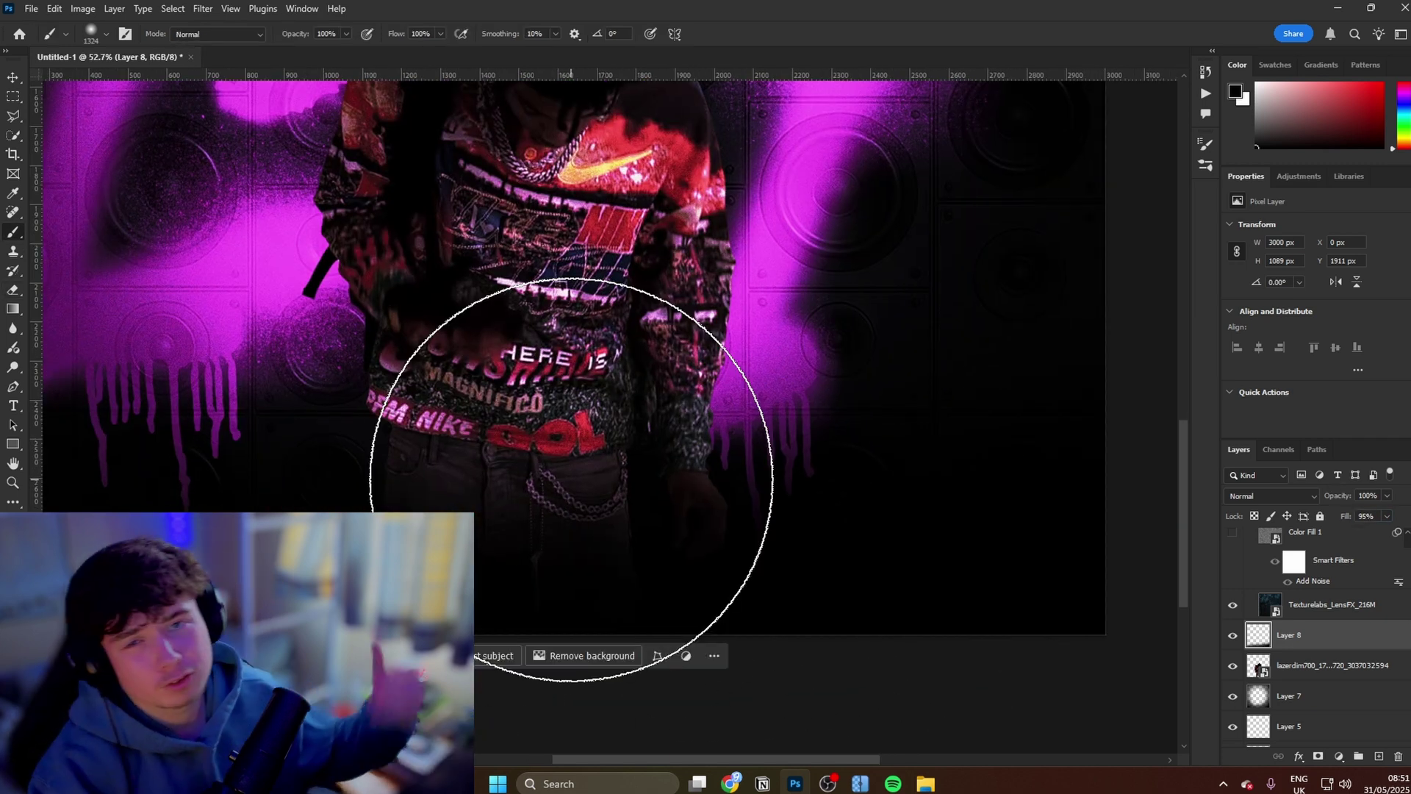